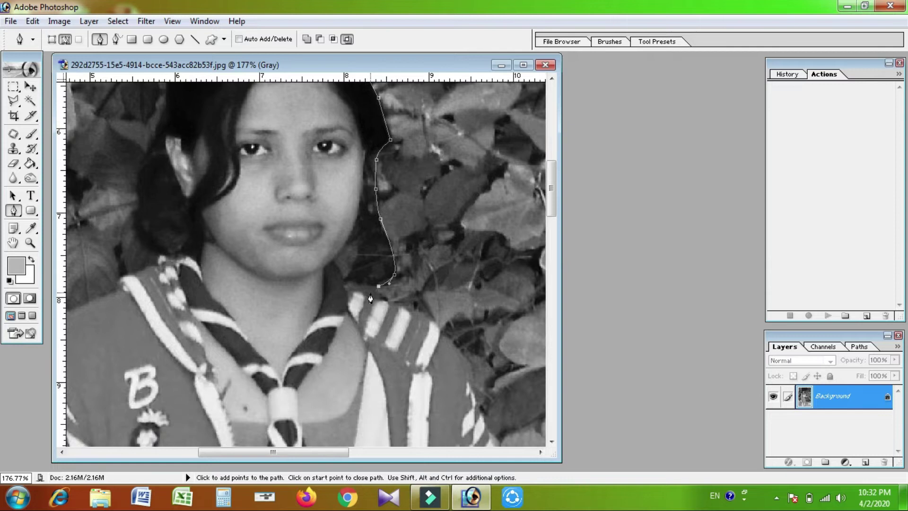
Step: Trace the outline from the hair's right edge around the outstretched striped arm and hand
left_click(409, 280)
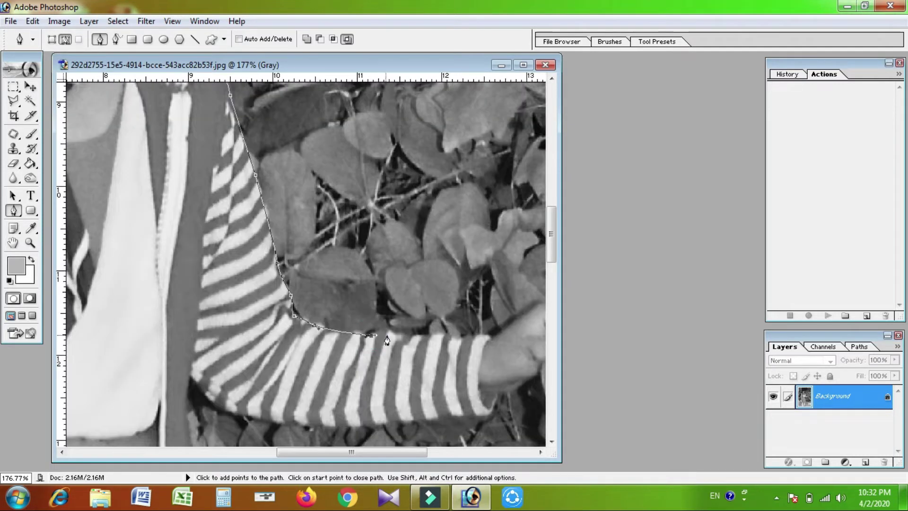
left_click(343, 269)
left_click(319, 296)
left_click(289, 326)
left_click(255, 346)
left_click(244, 365)
left_click(201, 365)
left_click(163, 373)
left_click(273, 348)
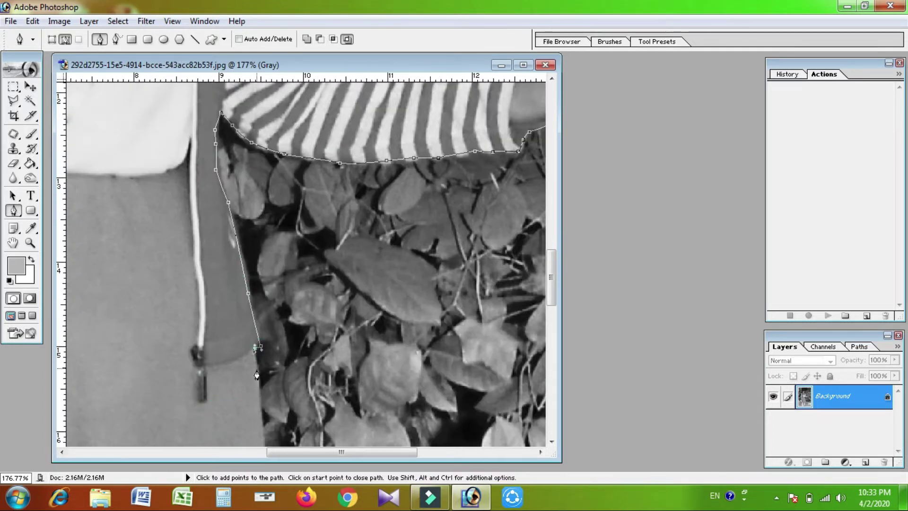
Step: Continue the path down the girl's right side to the skirt's lower corner
left_click_drag(256, 375, 237, 176)
left_click(239, 196)
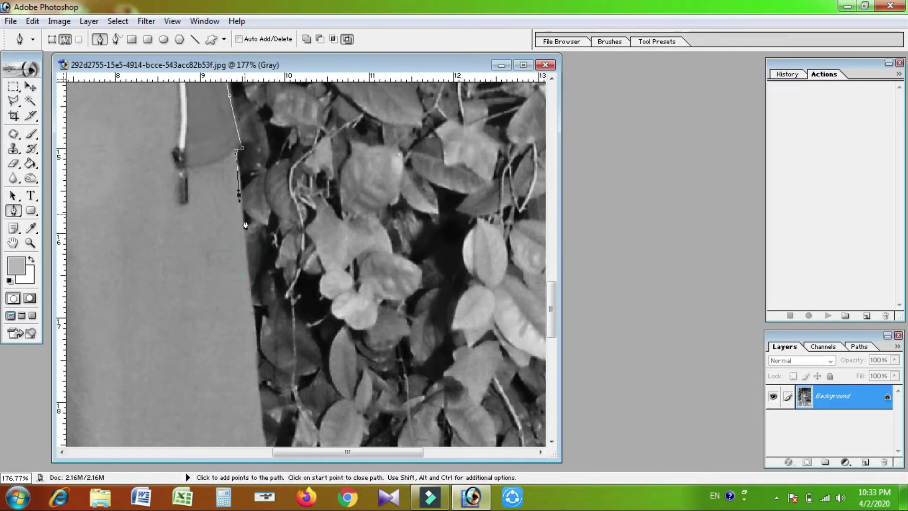
left_click_drag(254, 341, 273, 108)
left_click(287, 231)
left_click(290, 270)
left_click(292, 333)
left_click_drag(291, 357, 289, 267)
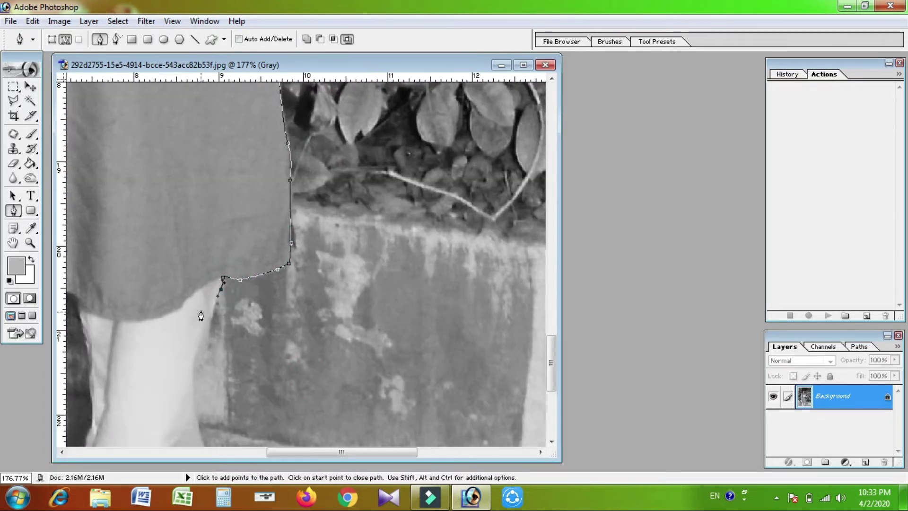
left_click(205, 345)
left_click(198, 373)
left_click(196, 398)
Step: Extend the outline from the skirt down the trouser leg to the top of the shoe
left_click_drag(206, 426, 234, 263)
left_click(233, 277)
left_click(241, 356)
left_click(242, 381)
left_click(239, 413)
left_click_drag(239, 413, 256, 306)
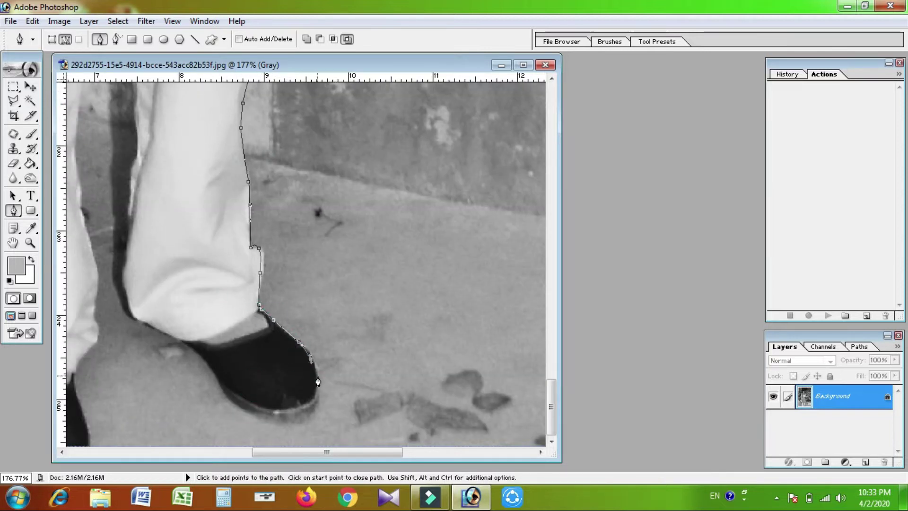
Step: Place anchors around the edge of the shoe
scroll(317, 372, "up", 5)
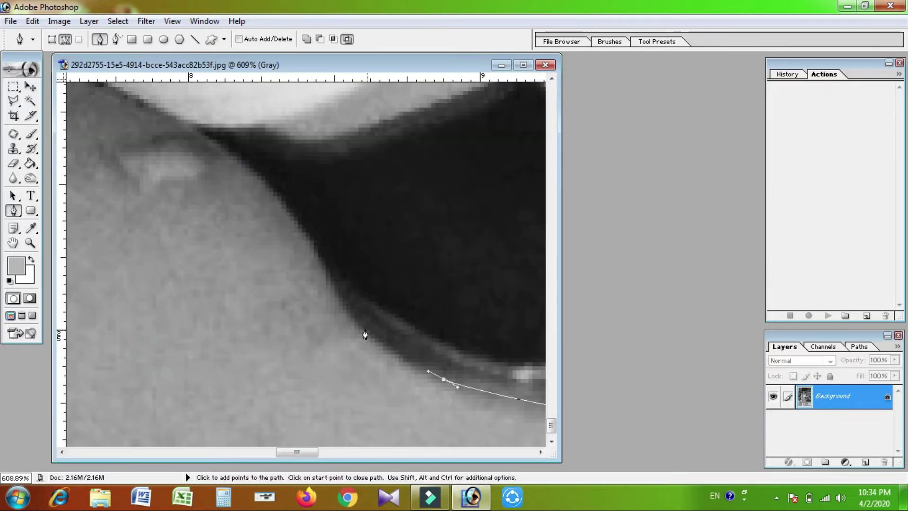
left_click(235, 148)
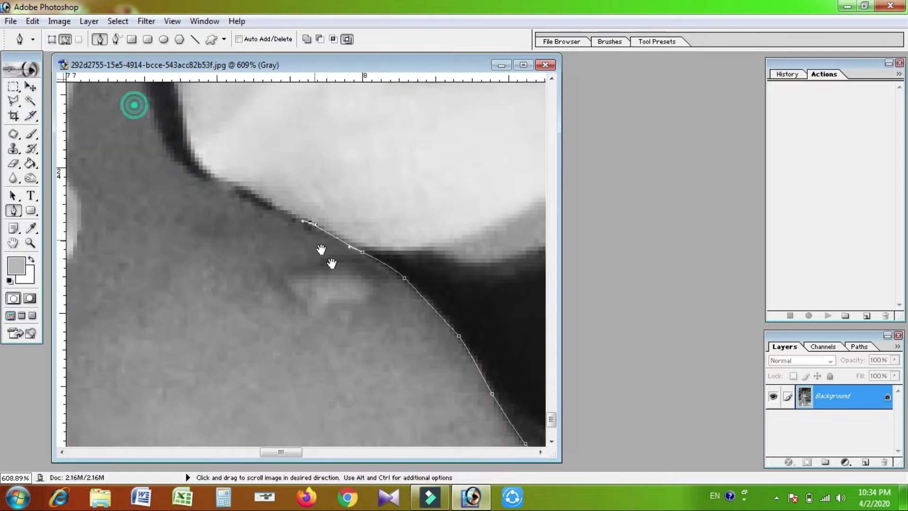
left_click(218, 169)
left_click_drag(208, 149, 247, 146)
left_click(253, 233)
left_click(293, 310)
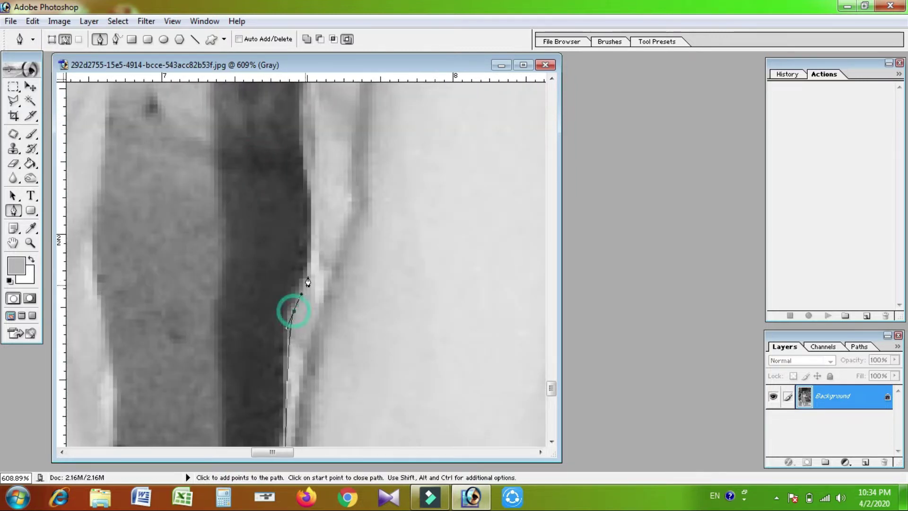
Step: Continue the path along the leg edge to the inner leg
left_click_drag(294, 310, 291, 211)
left_click_drag(153, 339, 156, 265)
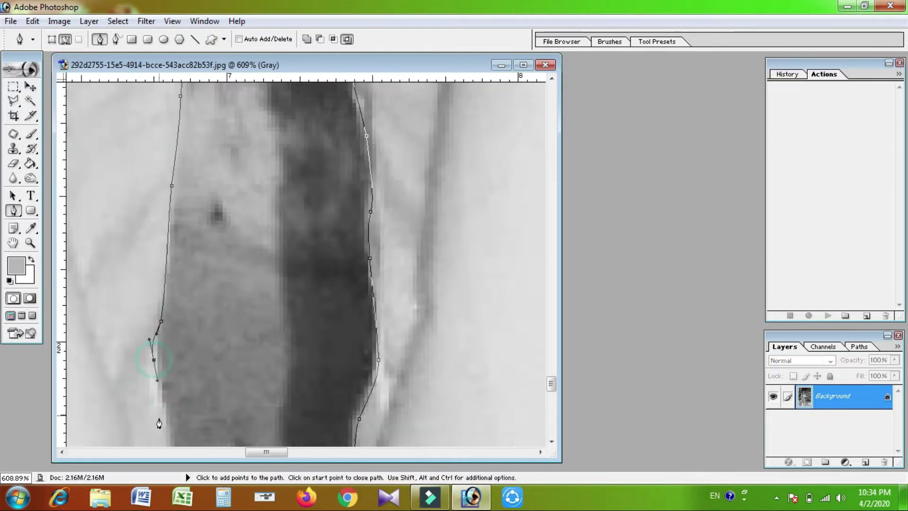
left_click(202, 378)
left_click_drag(202, 378, 208, 264)
left_click_drag(200, 355, 189, 265)
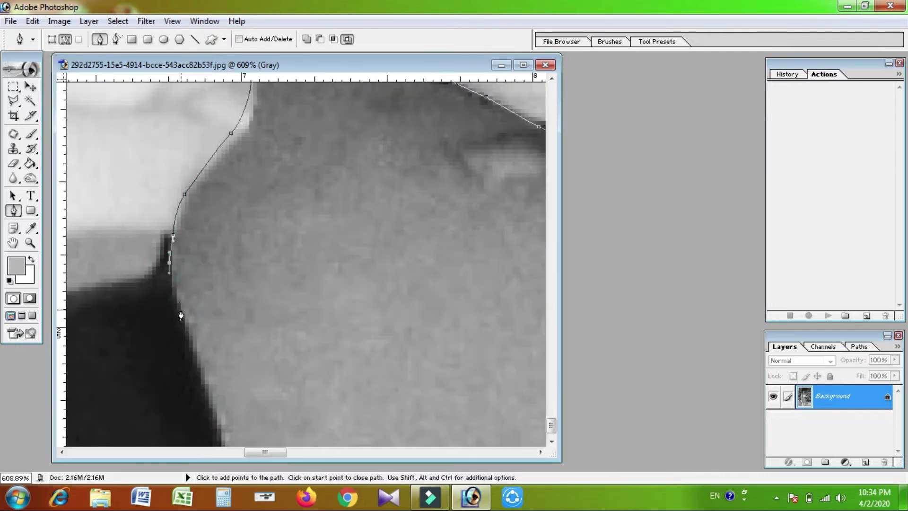
left_click(219, 405)
left_click_drag(228, 348, 229, 265)
left_click(260, 367, "alt")
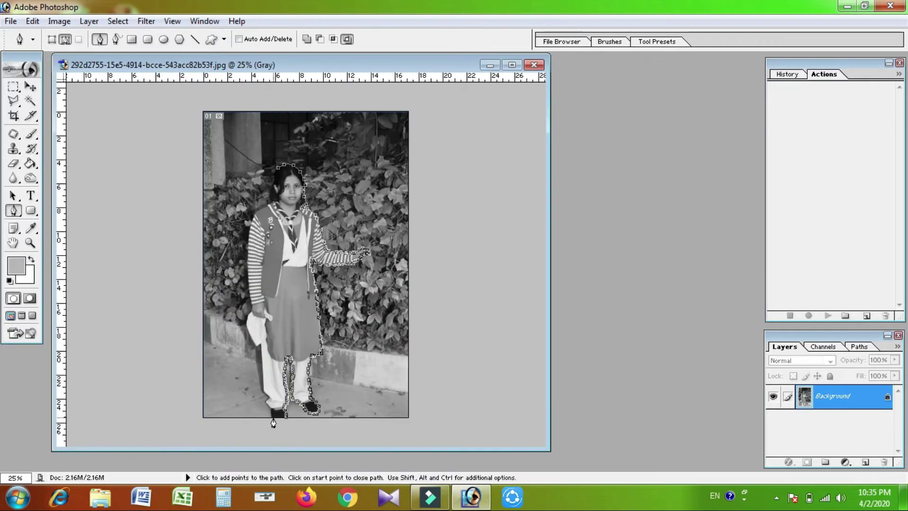
Step: Trace up the trouser's left edge to the cloth's lower corner
left_click_drag(241, 366, 287, 402)
left_click(294, 254)
left_click(258, 170)
left_click_drag(264, 94, 292, 364)
left_click(271, 138)
left_click_drag(271, 137, 264, 293)
left_click(251, 199)
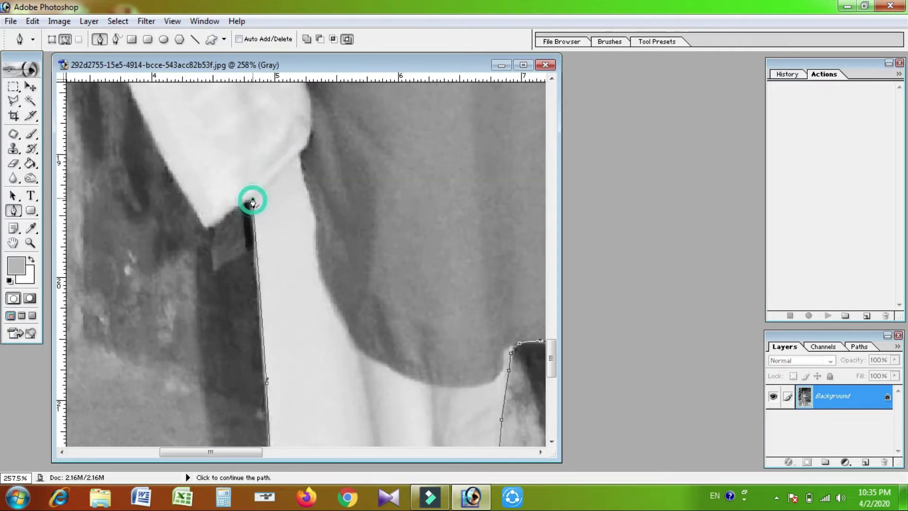
Step: Outline the cloth in her hand up to where the hand meets it
left_click_drag(162, 157, 227, 303)
left_click(239, 307)
left_click(224, 150)
left_click(239, 133)
Step: Trace up the left edge of the striped sleeve with a curved anchor
left_click_drag(238, 133, 298, 213)
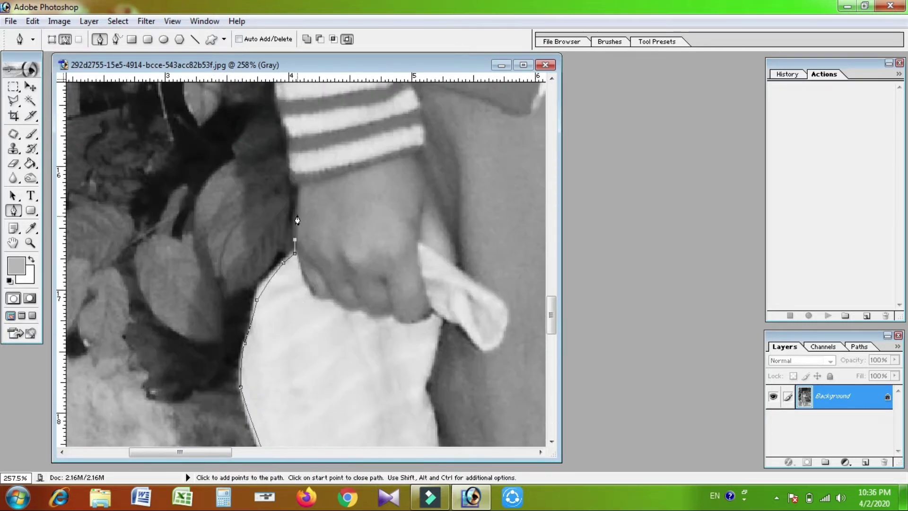
left_click(283, 170)
left_click_drag(284, 170, 272, 280)
left_click(243, 132)
left_click_drag(244, 132, 271, 236)
mouse_move(272, 98)
left_mouse_down()
mouse_move(265, 217)
mouse_move(238, 206)
left_mouse_up()
left_click(272, 95)
Step: Continue the outline along the shoulder to the collar
left_click_drag(265, 142, 265, 254)
left_click_drag(336, 134, 291, 196)
left_click_drag(291, 195, 320, 179)
left_click(360, 153)
left_click(399, 131)
left_click(431, 113)
Step: Trace from the collar around the hair's outer edge
left_click_drag(426, 118, 418, 175)
left_click(454, 156)
left_click_drag(459, 145, 268, 305)
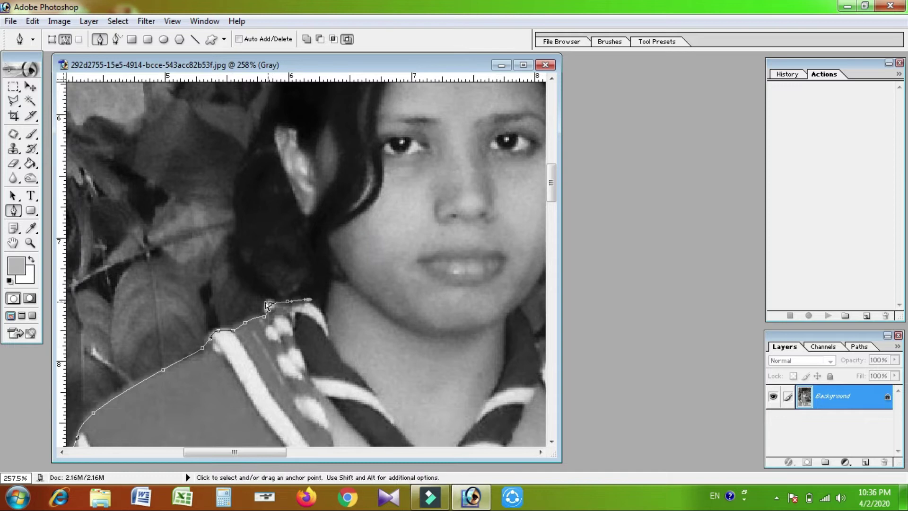
left_click(268, 304)
left_click_drag(243, 187, 297, 342)
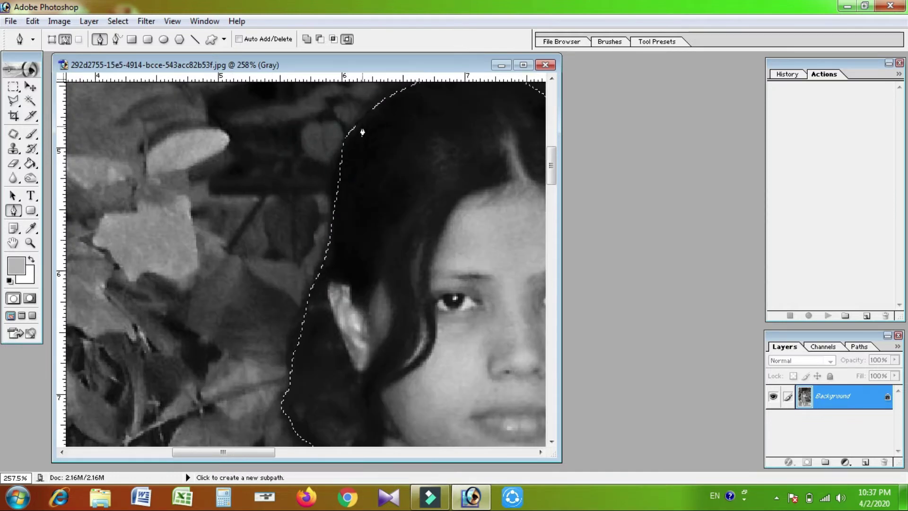
Step: Feather the selection and invert it so the background is selected
key("ctrl+0")
key("m")
key("alt+ctrl+d")
key("Return")
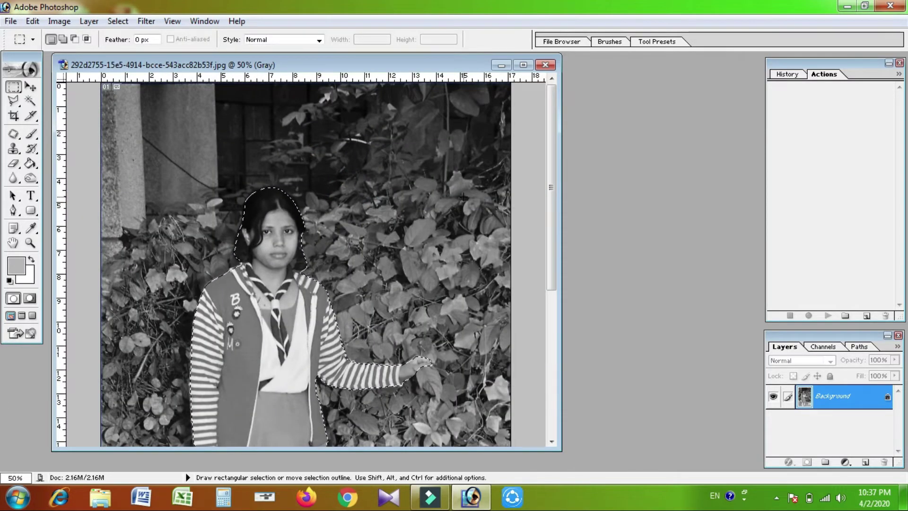
right_click(418, 261)
left_click(466, 45)
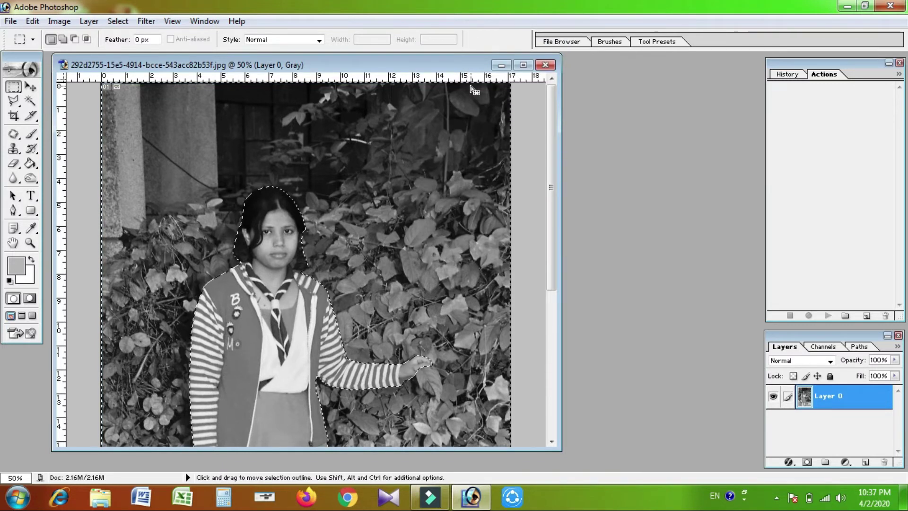
Step: Delete the background, deselect, and zoom out to show the whole figure
key("Delete")
key("ctrl+d")
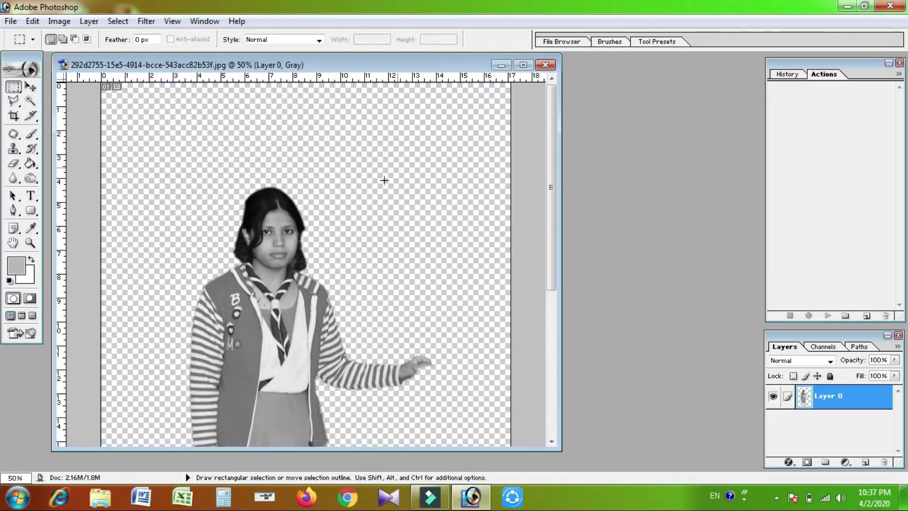
left_click(320, 196, "alt")
left_click(320, 194, "alt")
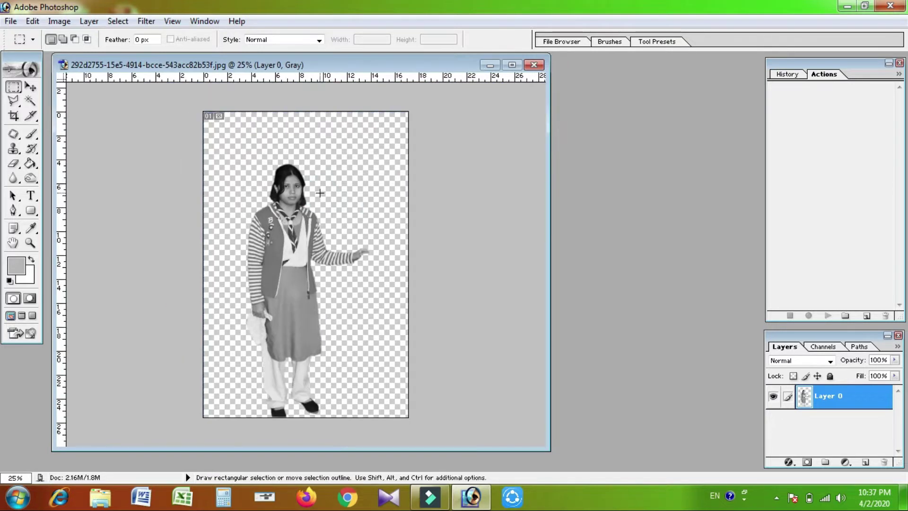
Step: Duplicate Layer 0 as Layer 0 copy and zoom in on the collar and shoulder
left_click_drag(188, 182, 309, 346)
key("ctrl+j")
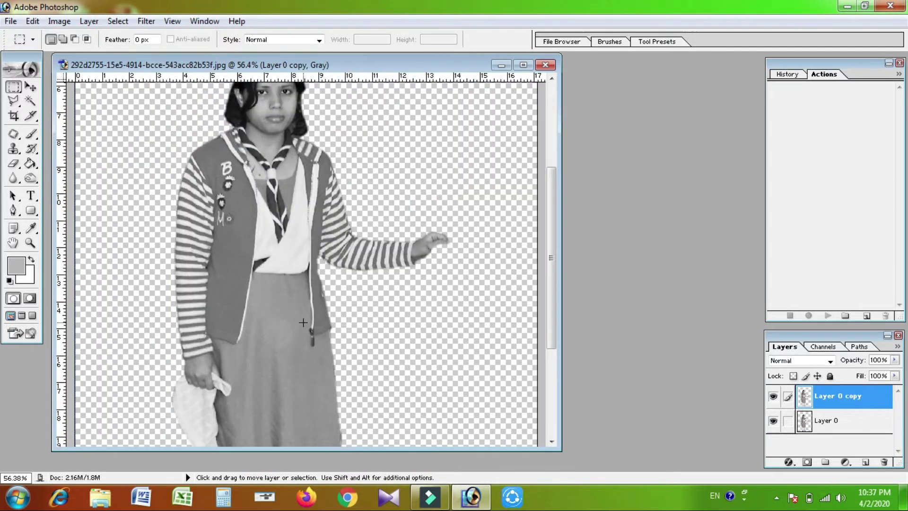
left_click_drag(261, 169, 289, 231)
key("z")
left_click_drag(136, 199, 229, 349)
left_click_drag(293, 118, 416, 301)
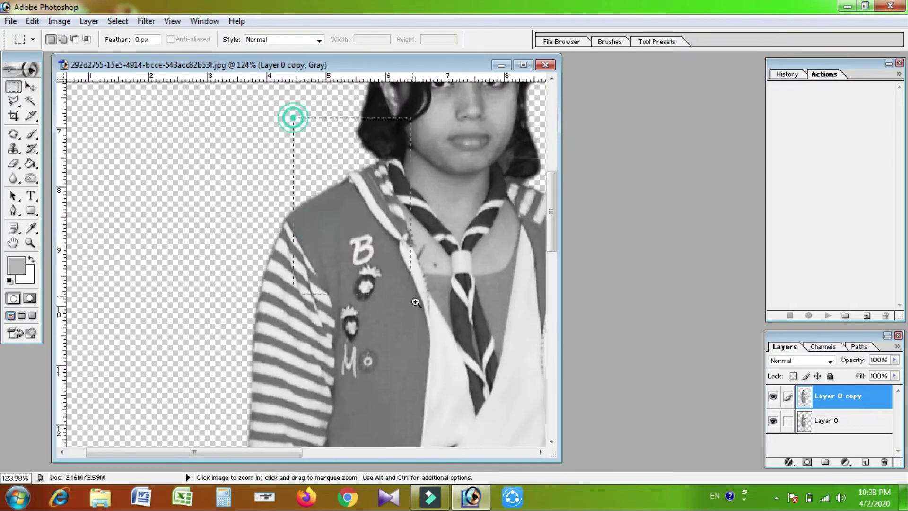
Step: Start a Pen path at the collar and trace down the collar edge
key("p")
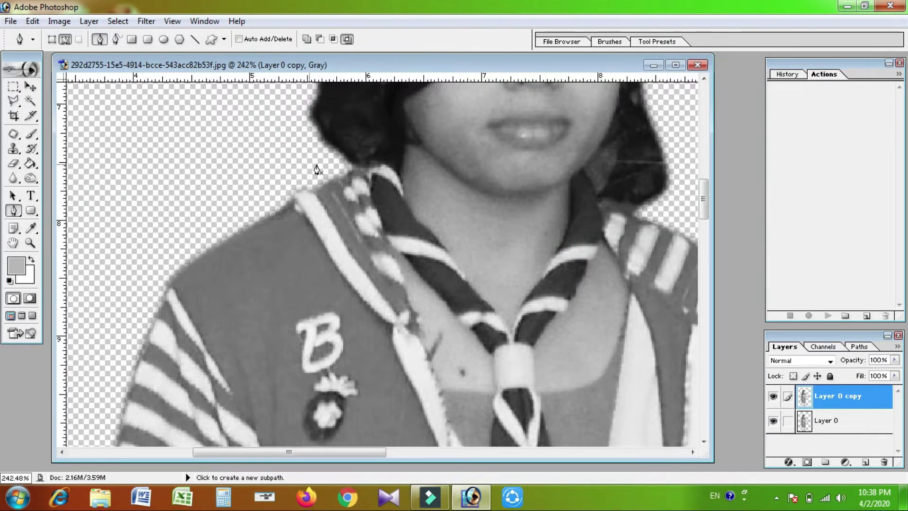
left_click(316, 164)
left_click(341, 177)
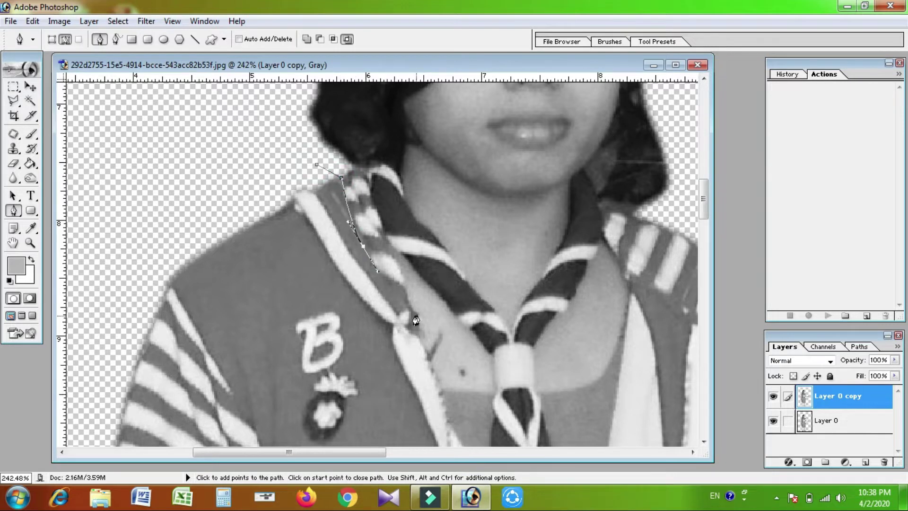
scroll(426, 360, "down", 5)
left_click(420, 257)
left_click(441, 295)
mouse_move(456, 335)
left_mouse_down()
mouse_move(486, 389)
mouse_move(452, 327)
left_mouse_up()
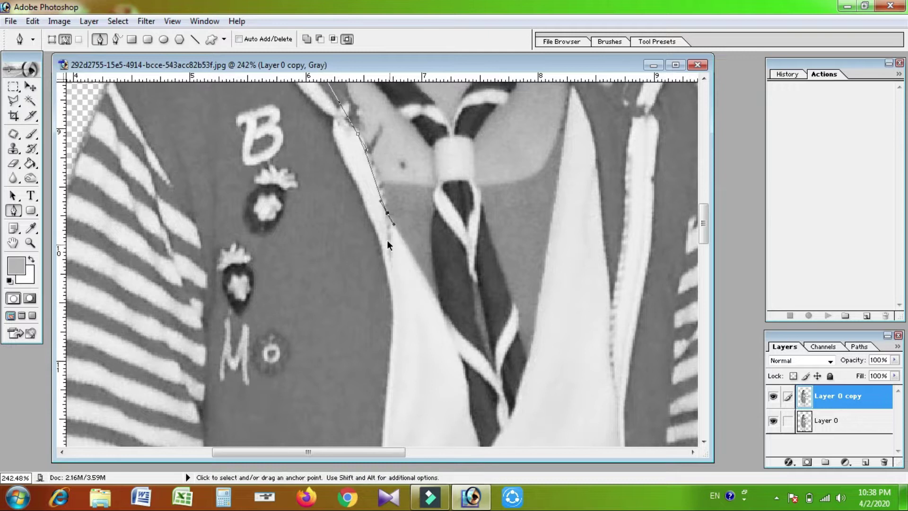
left_click_drag(387, 220, 388, 241)
Step: Trace curved anchors down the left vest edge, undoing one misplaced segment
left_click(395, 341)
left_click_drag(395, 340, 408, 209)
left_click_drag(402, 279, 405, 289)
mouse_move(415, 415)
left_mouse_down()
mouse_move(385, 315)
mouse_move(384, 341)
left_mouse_up()
key("ctrl+z")
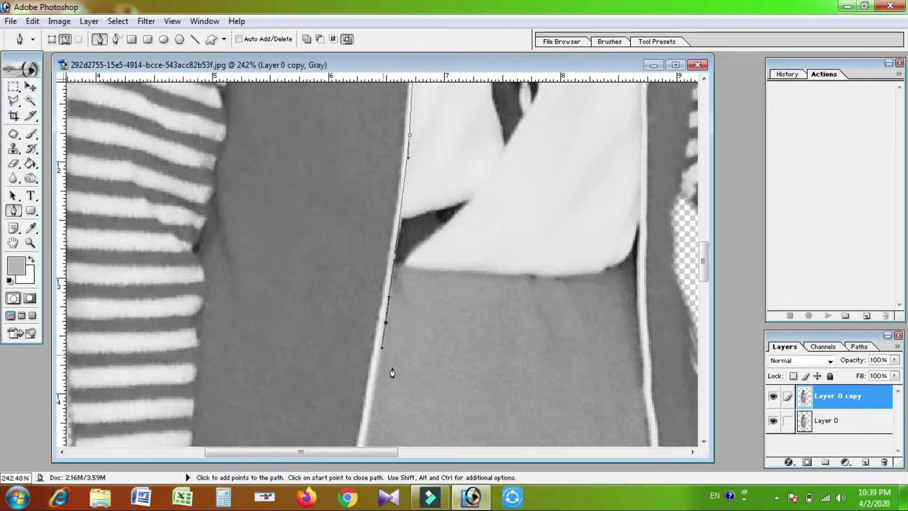
left_click_drag(393, 373, 464, 203)
left_click_drag(432, 291, 429, 304)
Step: Curve the path along the vest hem across to the arm
left_click_drag(402, 401, 393, 407)
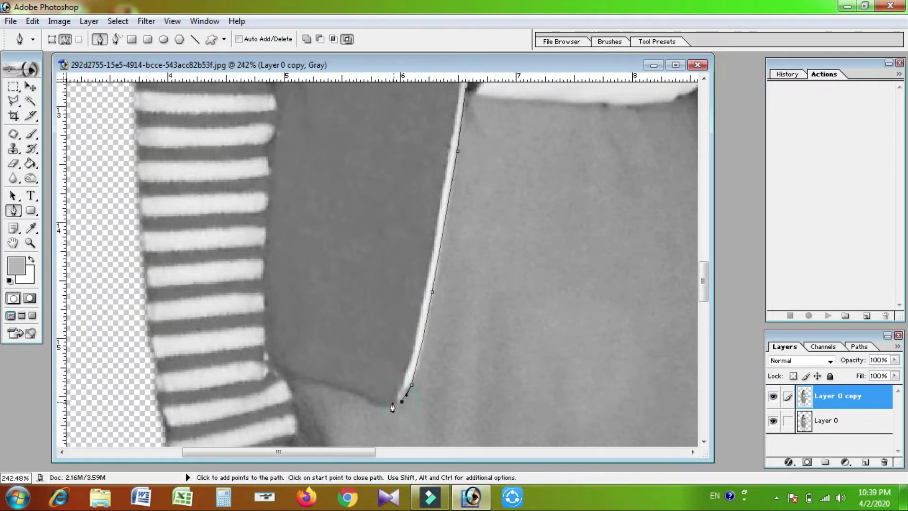
mouse_move(331, 382)
left_mouse_down()
mouse_move(287, 379)
mouse_move(312, 295)
left_mouse_up()
left_click_drag(317, 323, 315, 331)
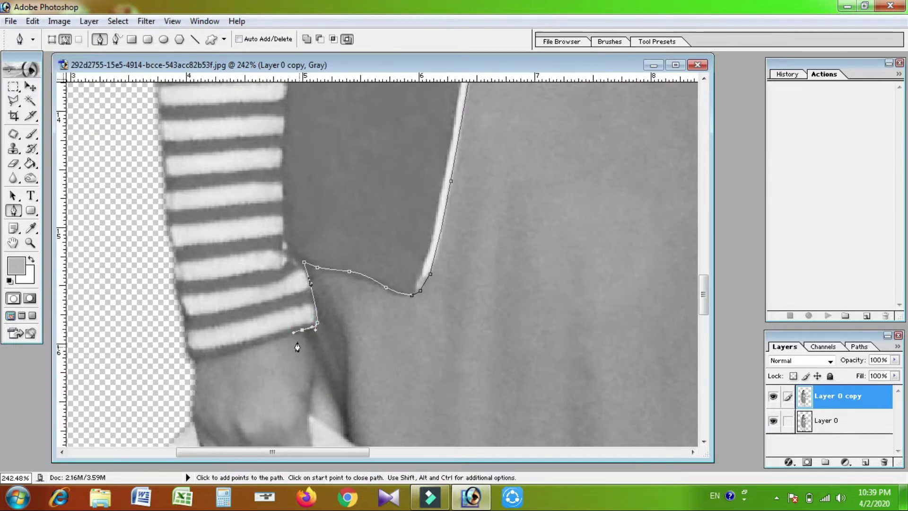
left_click_drag(228, 358, 150, 200)
left_click_drag(271, 175, 280, 354)
key("ctrl+minus")
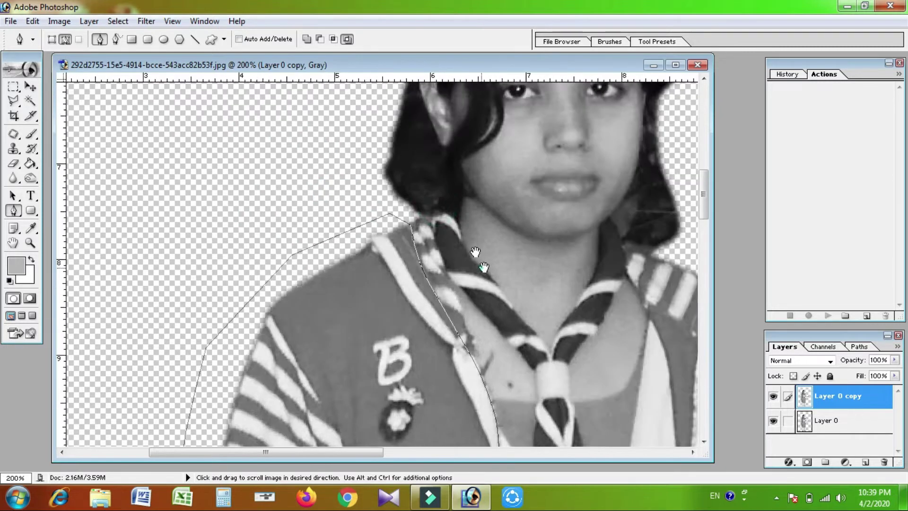
left_click_drag(276, 117, 432, 324)
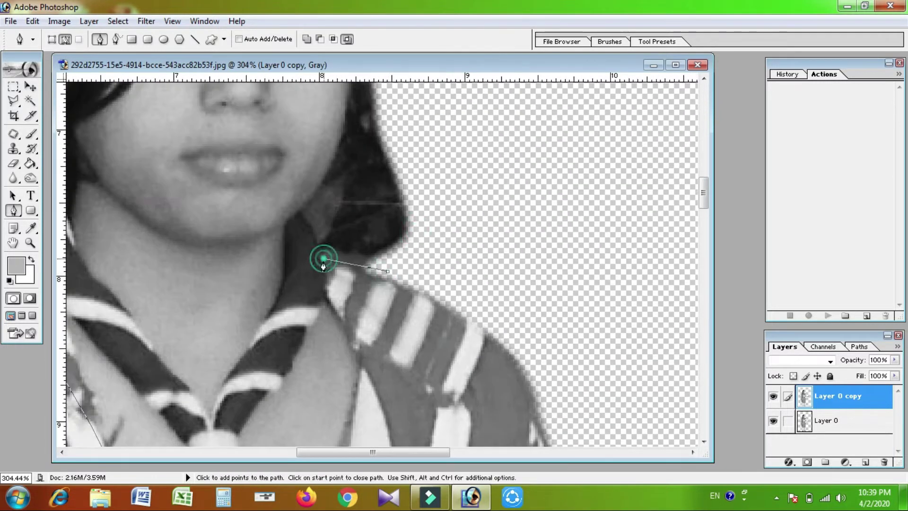
Step: Start a path at the opposite vest collar with anchors down its inner edge
scroll(339, 317, "down", 5)
scroll(339, 317, "down", 5)
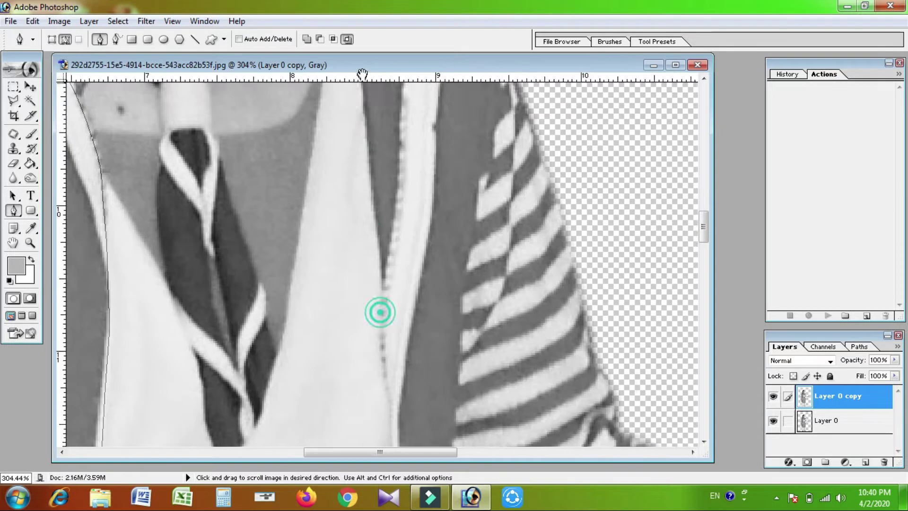
left_click(373, 207)
scroll(375, 257, "up", 5)
left_click(371, 179)
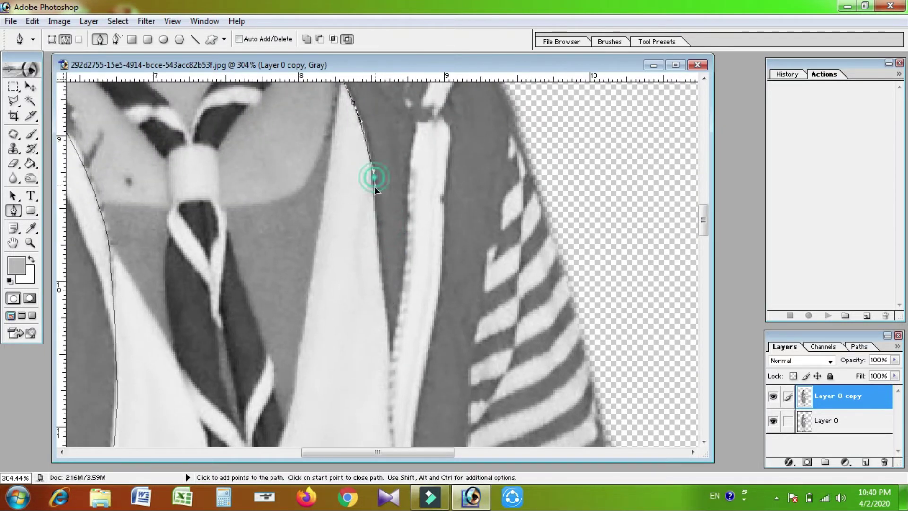
left_click(379, 257)
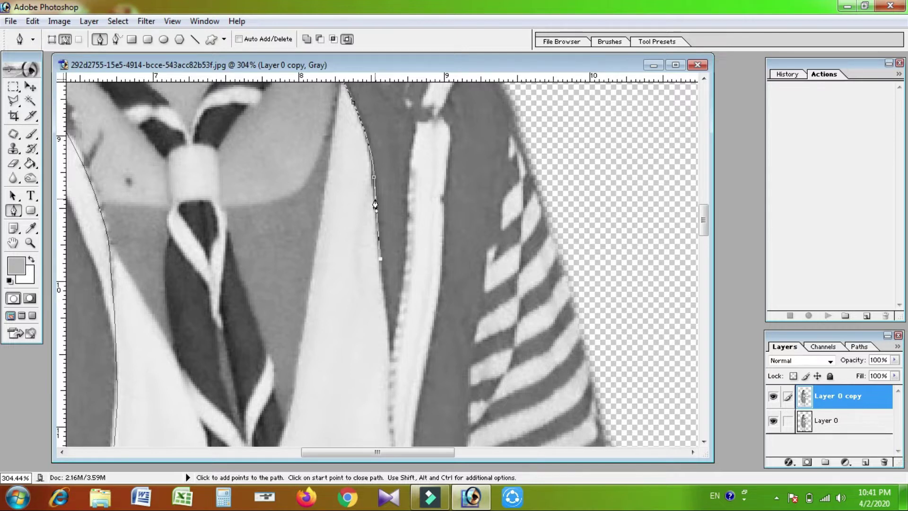
Step: Extend the path down the right vest's inner edge to the bottom of the hem
scroll(430, 200, "down", 10)
left_click(397, 209)
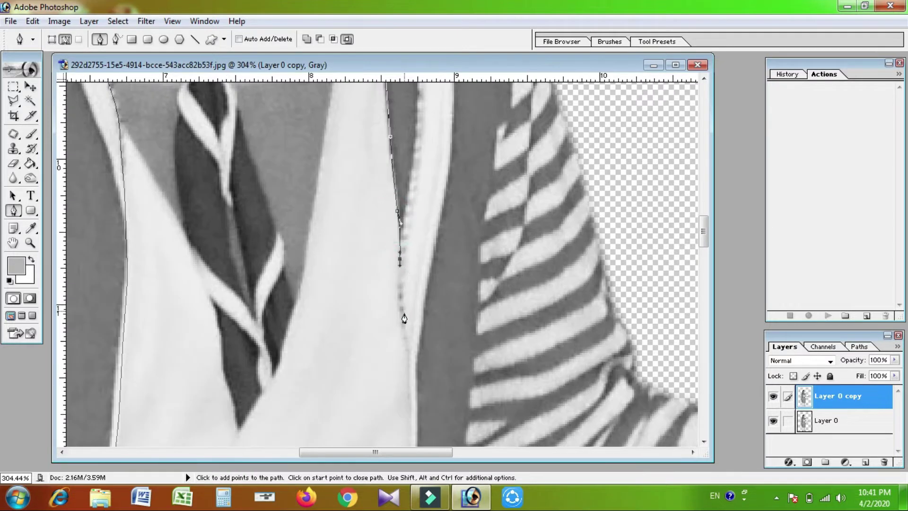
scroll(399, 314, "down", 1)
left_click(413, 265)
scroll(410, 318, "down", 9)
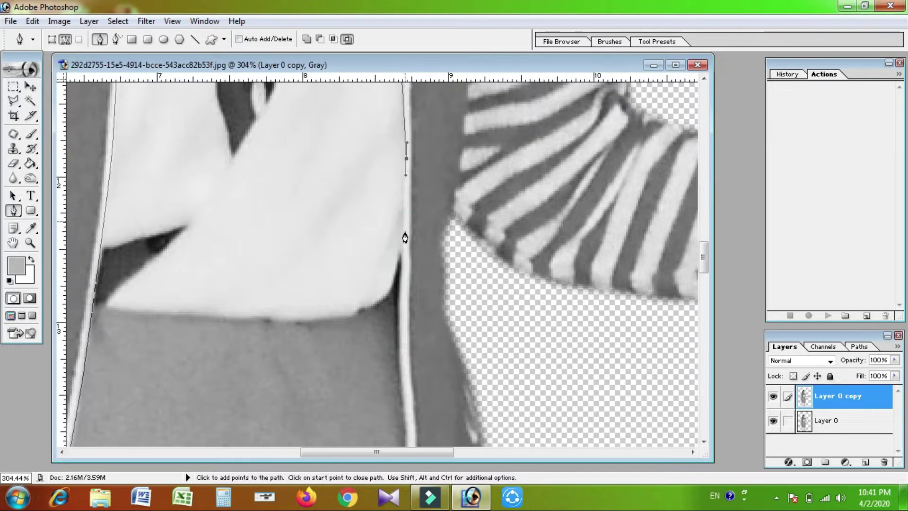
scroll(399, 225, "down", 5)
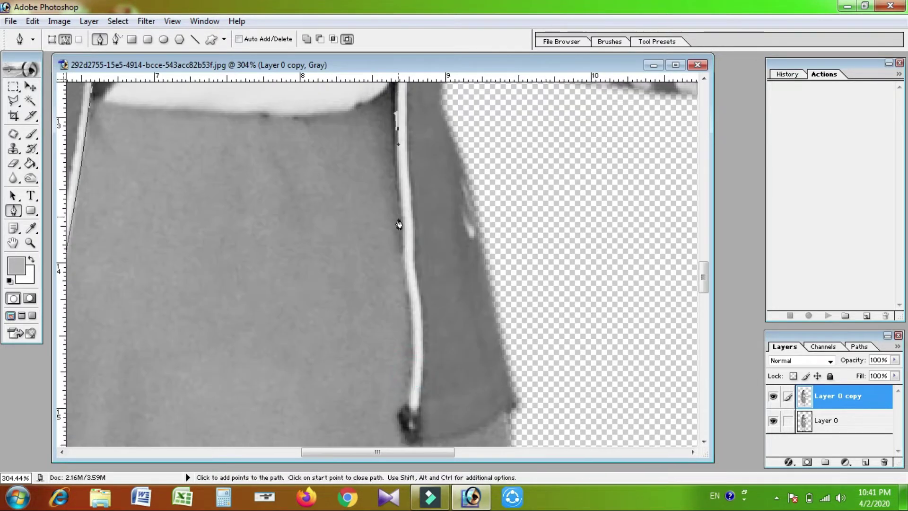
left_click_drag(405, 423, 389, 340)
left_click(405, 336)
left_click(410, 361)
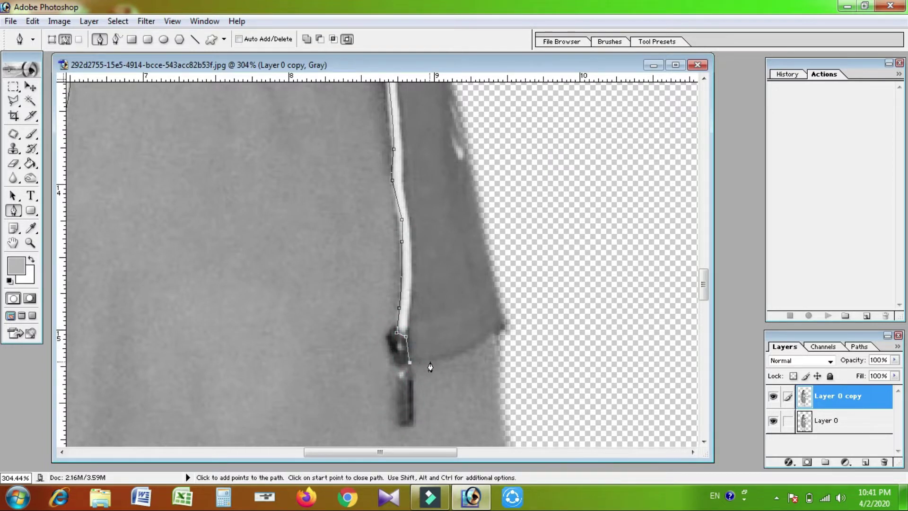
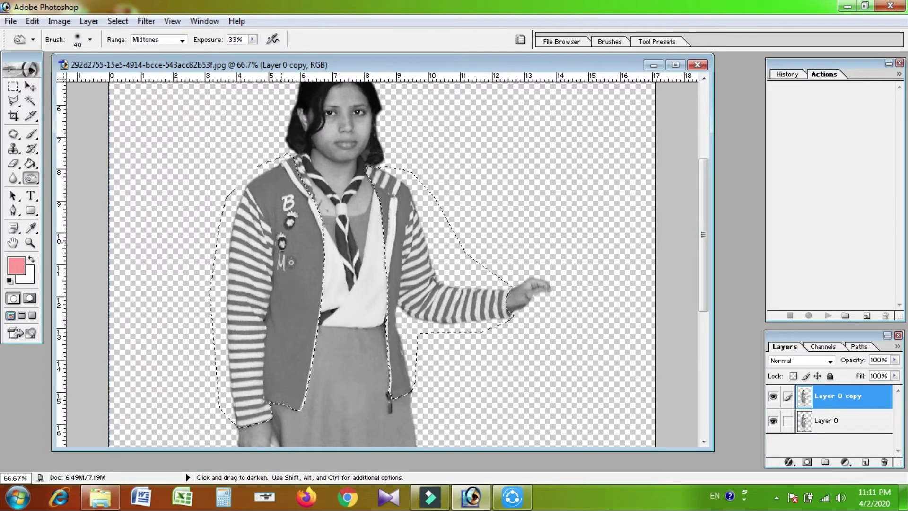
Step: Feather the jacket selection by 2 px
key("m")
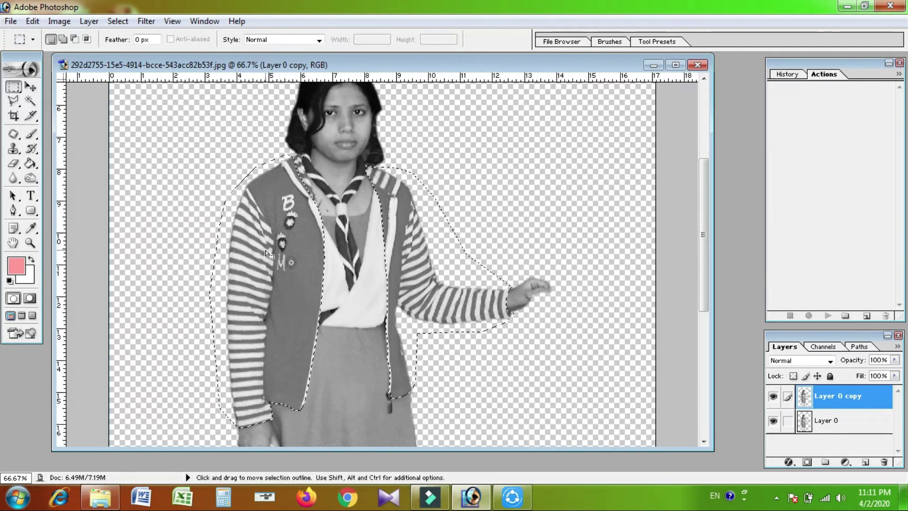
right_click(265, 249)
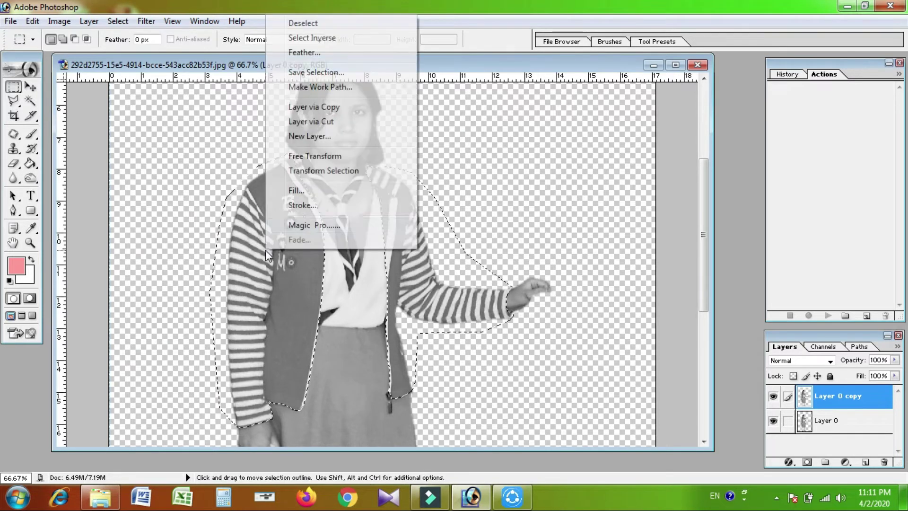
left_click(303, 53)
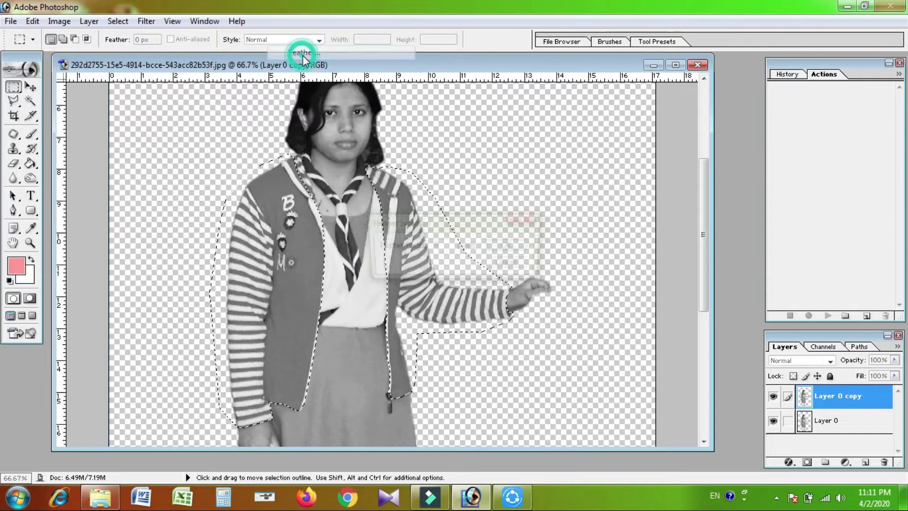
key("Return")
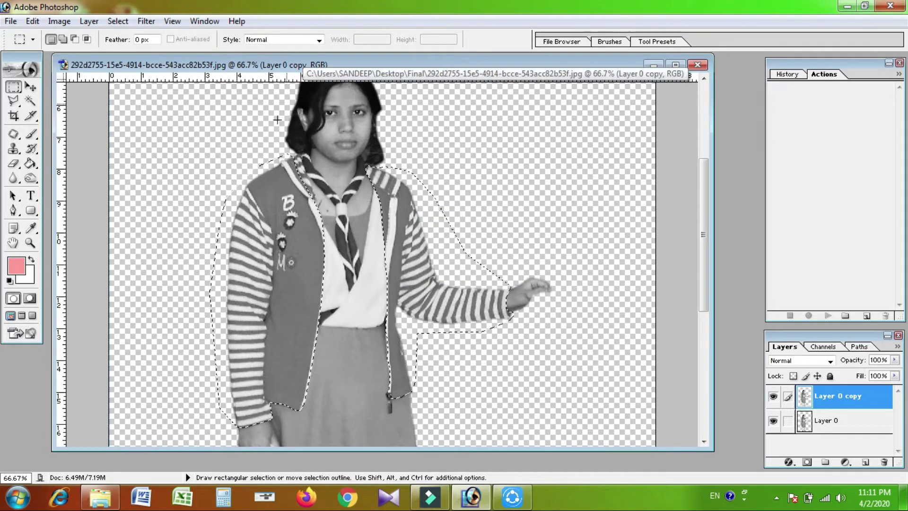
Step: Set the foreground colour to blue 0033FF and fill the jacket with it in Overlay mode at 40%
left_click(16, 265)
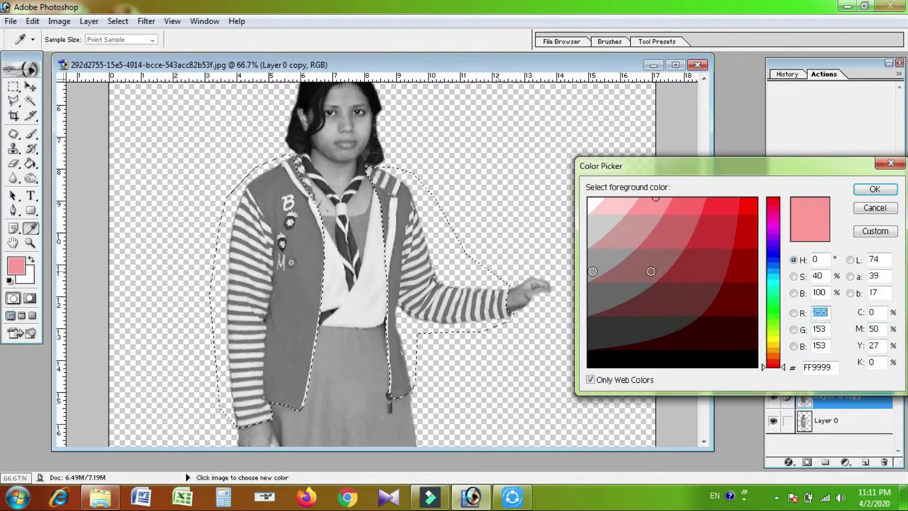
left_click(774, 256)
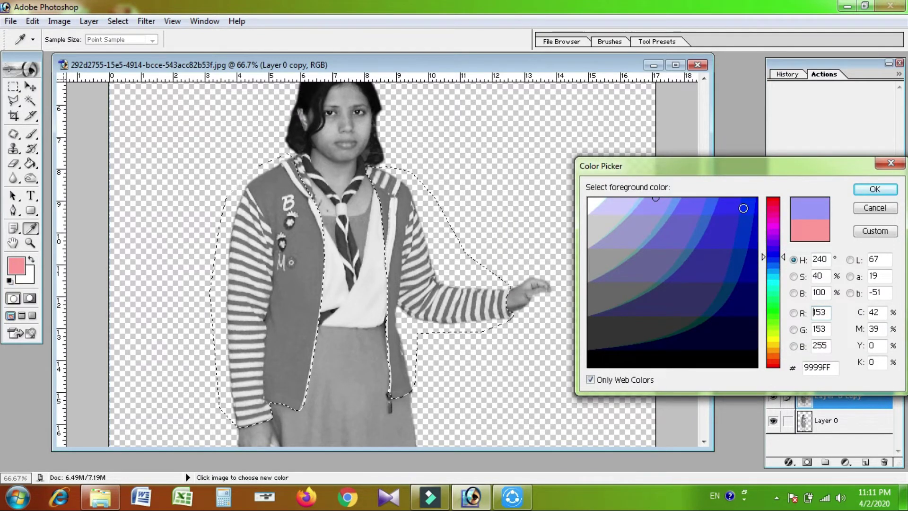
left_click(743, 208)
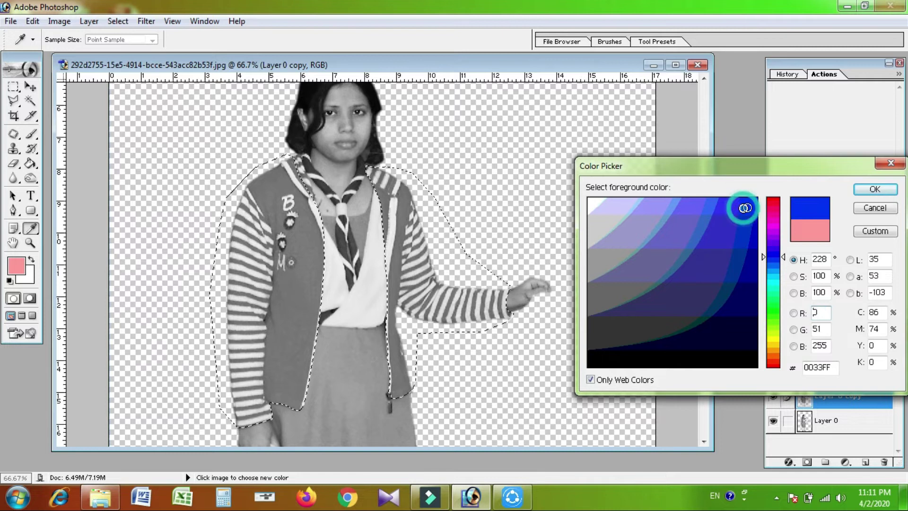
left_click(861, 190)
right_click(414, 251)
left_click(449, 192)
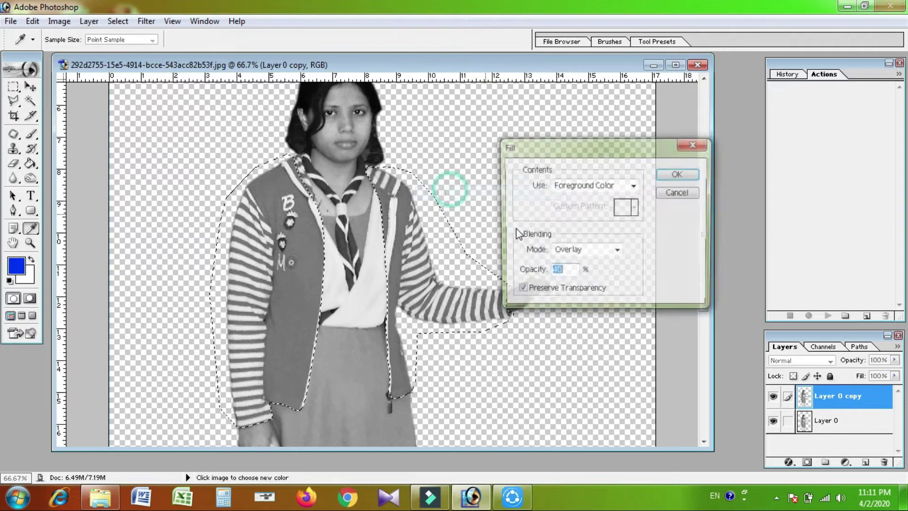
left_click(678, 174)
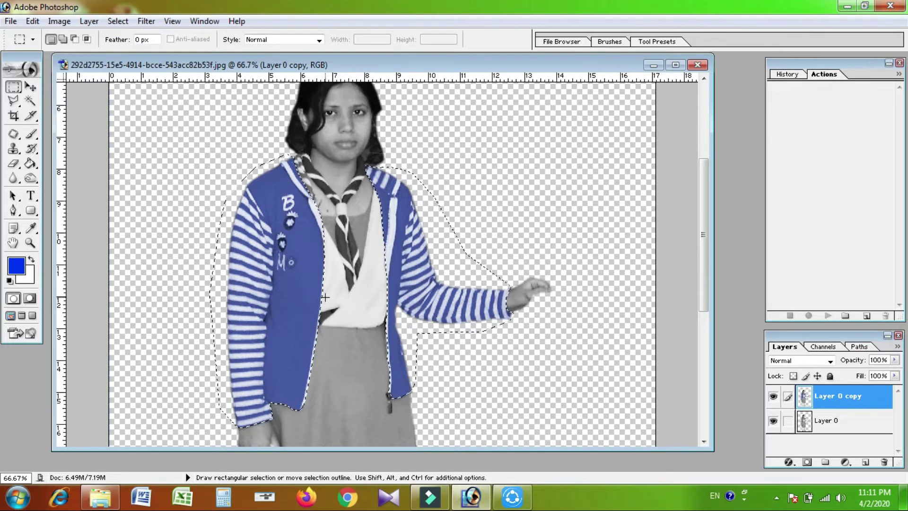
Step: Open and cancel Curves, then click the canvas to clear the selection around the blue jacket
key("ctrl")
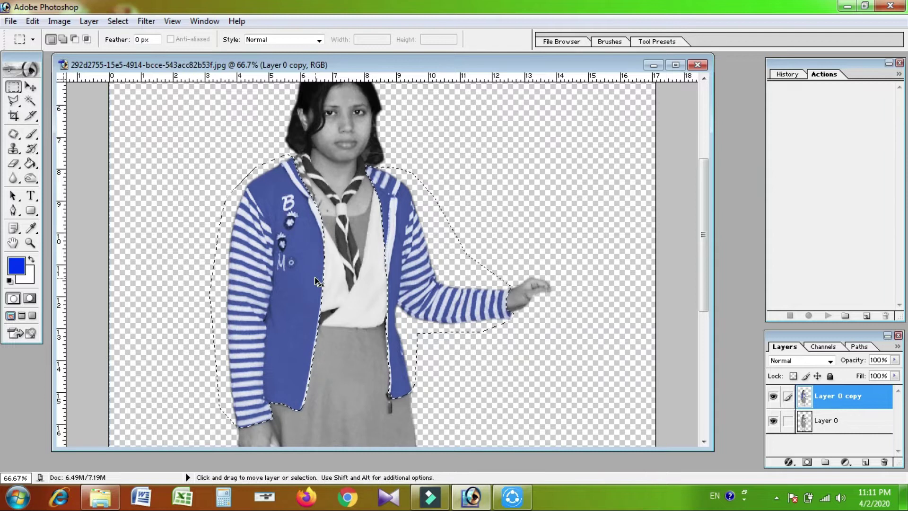
key("ctrl+m")
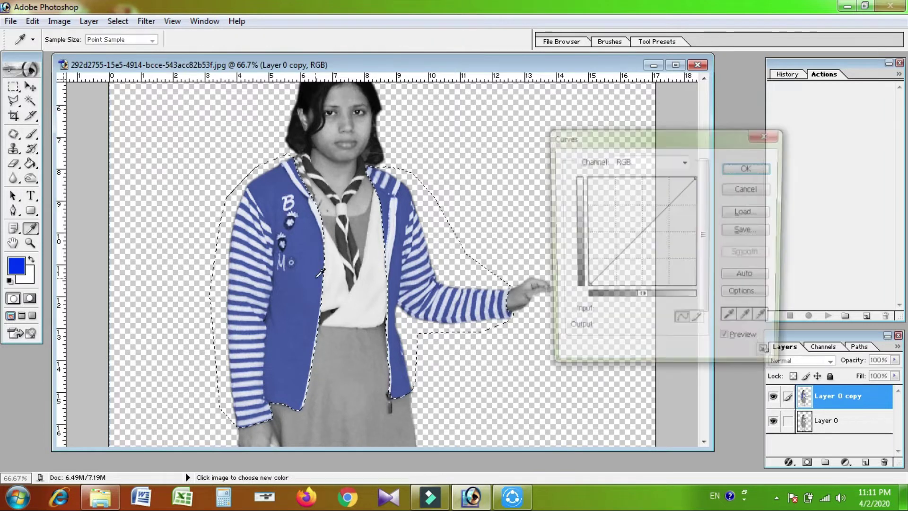
key("Escape")
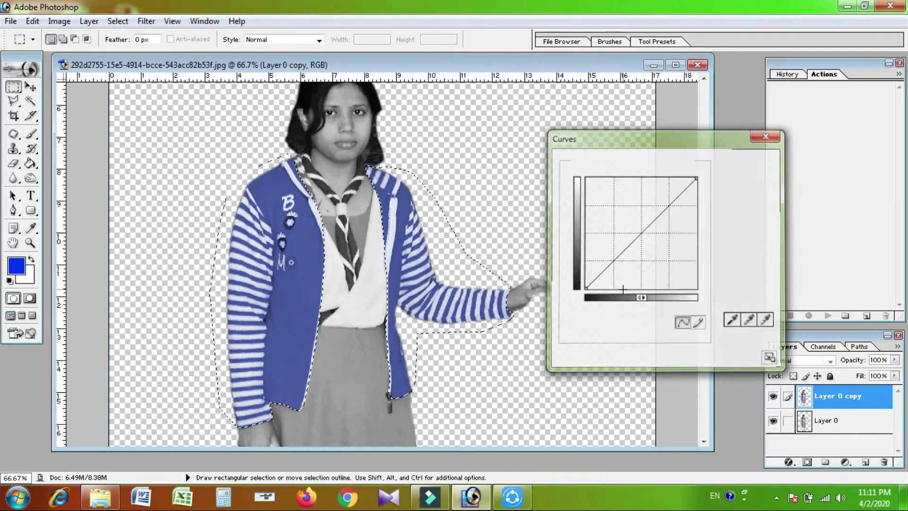
left_click(326, 247)
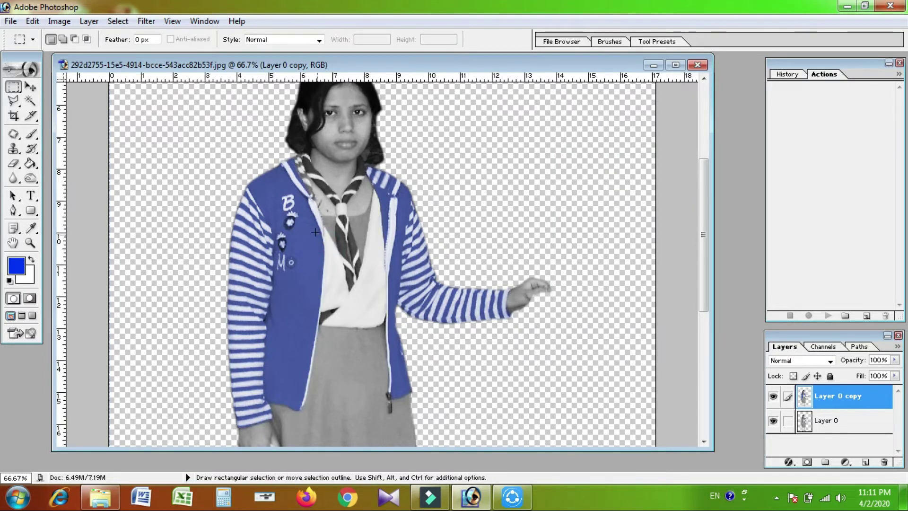
key("ctrl+space")
Step: Zoom in on the neckerchief and trace its first edge with curved pen anchors toward the tip
left_click_drag(269, 163, 403, 302)
scroll(271, 128, "up", 2)
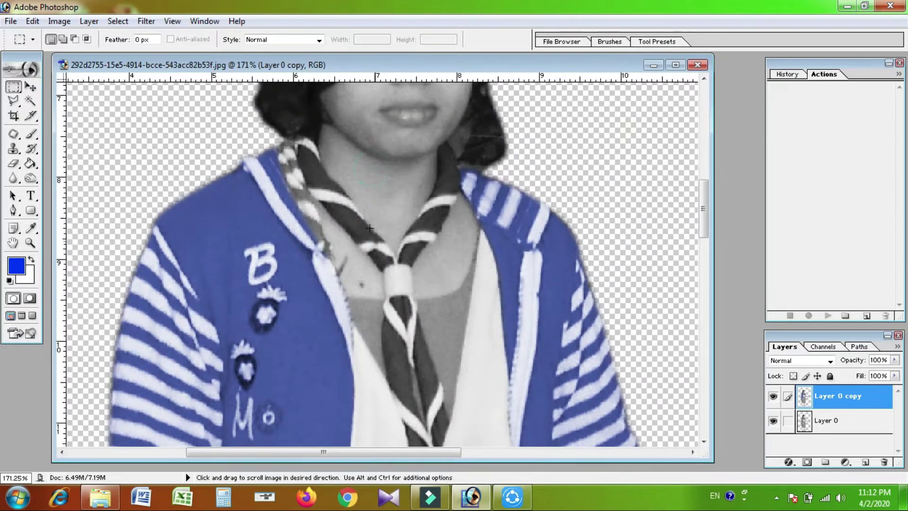
left_click_drag(271, 128, 362, 257)
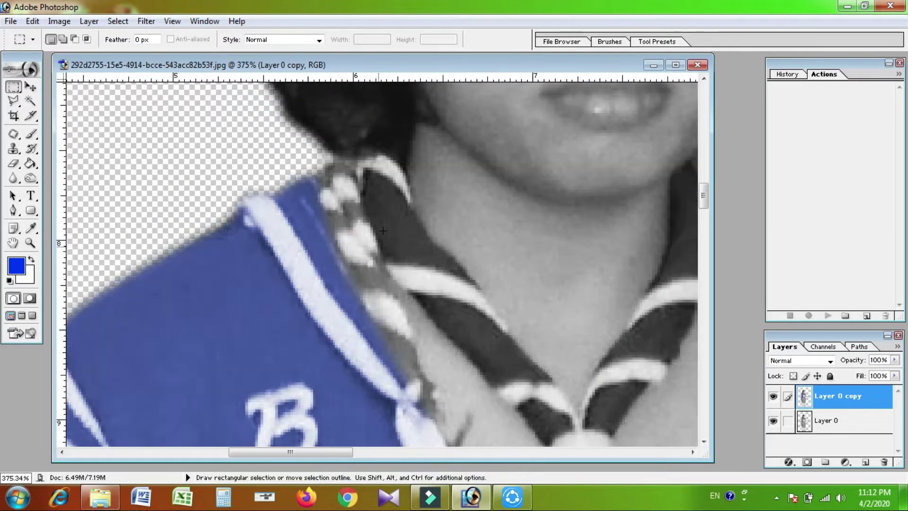
key("p")
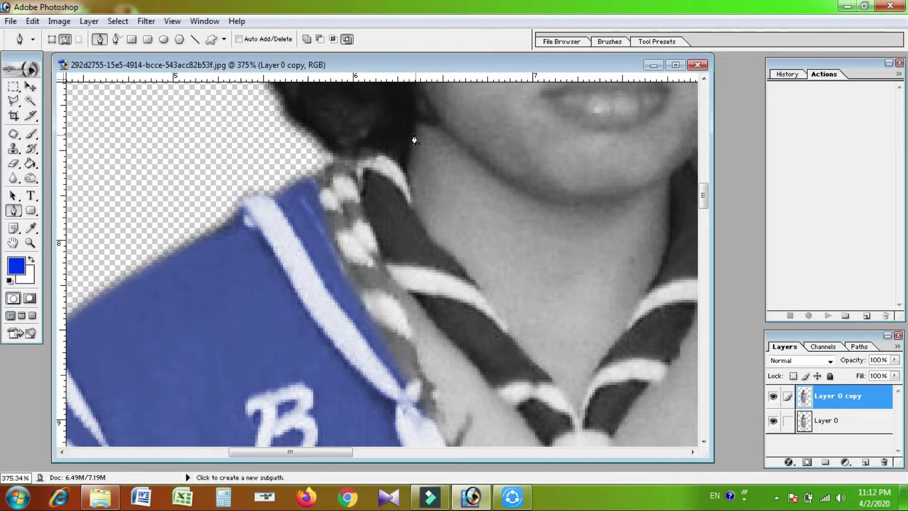
left_click(412, 126)
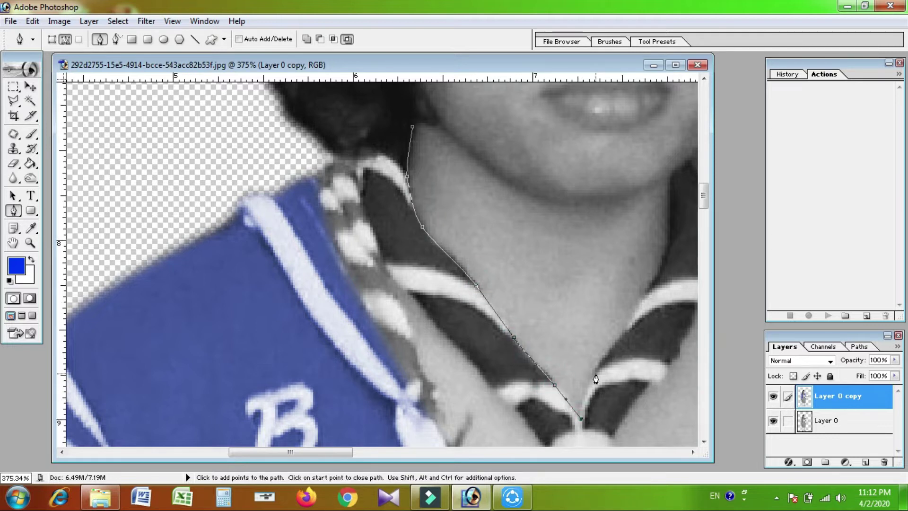
left_click_drag(642, 305, 664, 275)
mouse_move(676, 191)
left_mouse_down()
mouse_move(636, 342)
mouse_move(672, 355)
left_mouse_up()
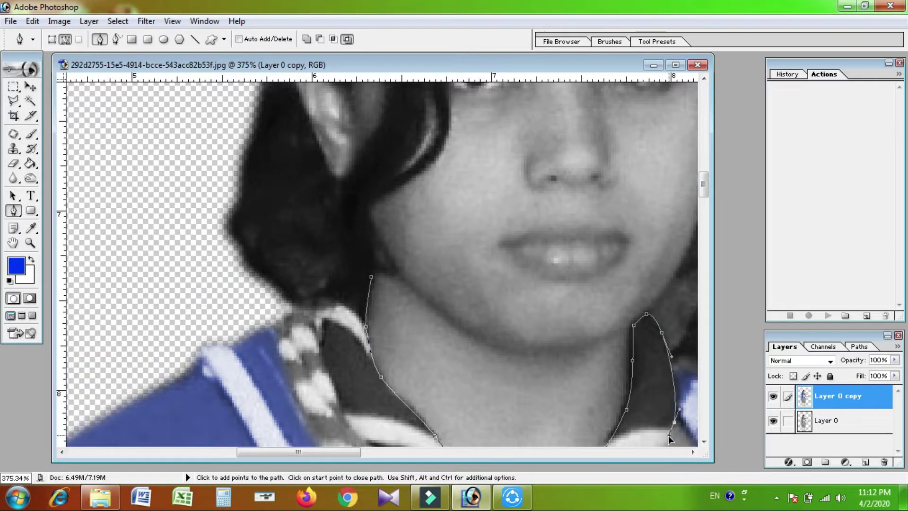
left_click_drag(668, 438, 678, 244)
left_click_drag(647, 313, 632, 335)
mouse_move(581, 387)
left_mouse_down()
mouse_move(581, 397)
mouse_move(563, 193)
left_mouse_up()
mouse_move(637, 423)
left_mouse_down()
mouse_move(607, 217)
mouse_move(614, 244)
left_mouse_up()
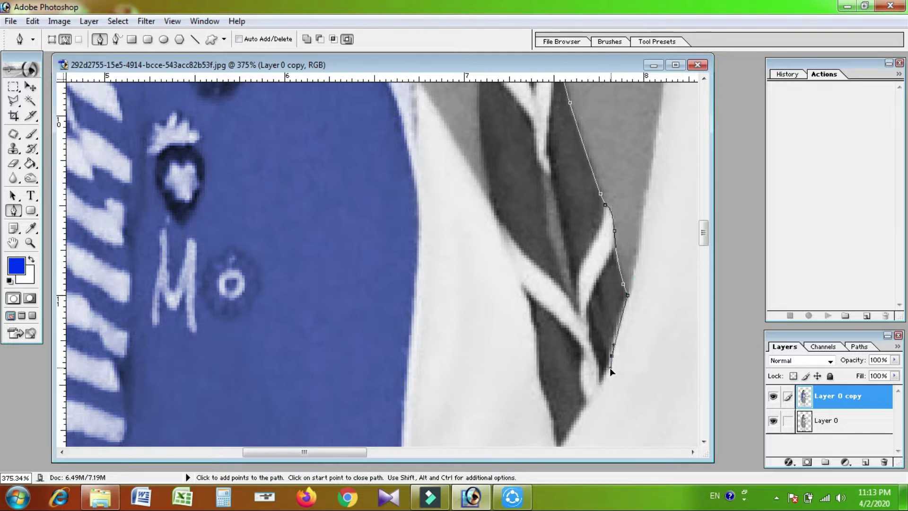
left_click_drag(587, 414, 600, 319)
Step: Trace the pen path up the scarf's other edge and around the tie knot
left_click(572, 353)
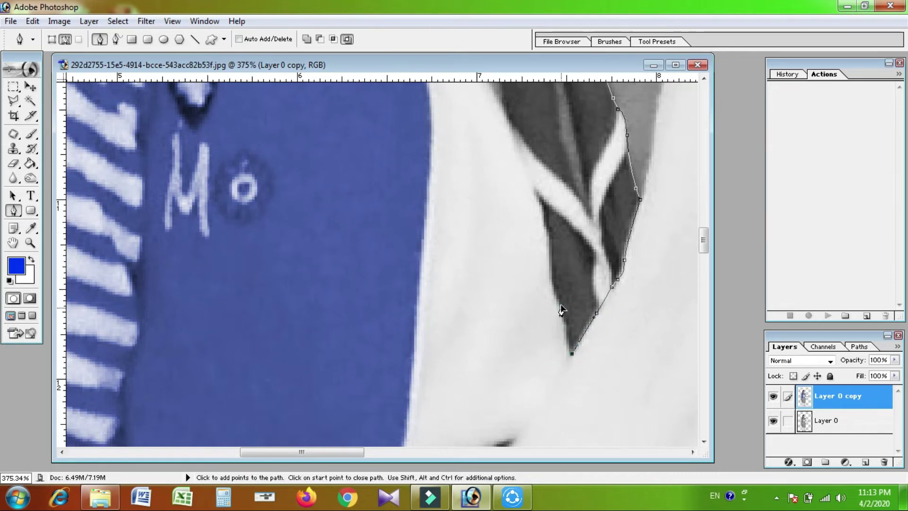
left_click(535, 185)
left_click_drag(539, 186, 588, 318)
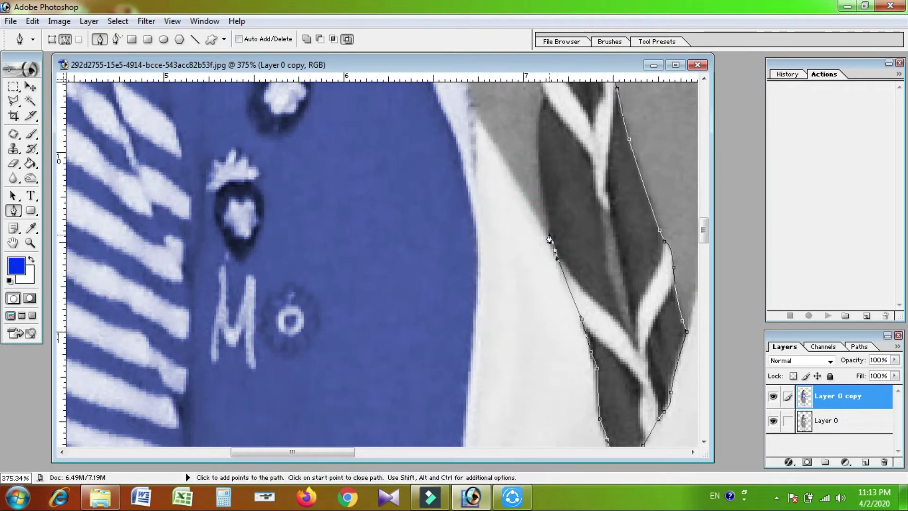
left_click(544, 196)
left_click_drag(542, 198, 551, 305)
left_click(550, 189)
left_click(553, 150)
left_click(550, 108)
left_click_drag(549, 106, 554, 252)
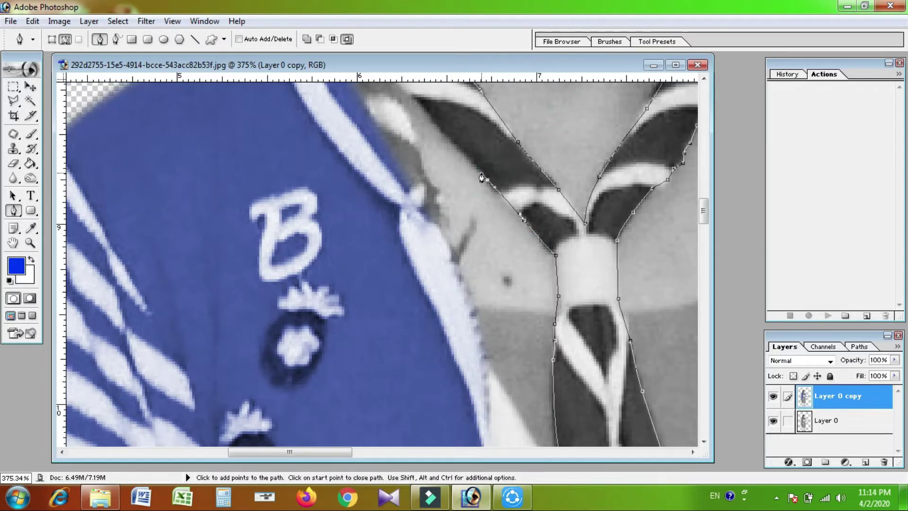
Step: Continue the path past the shoulder and along the hair, closing it at the start point
left_click_drag(481, 177, 566, 329)
left_click(466, 199)
left_click_drag(455, 180, 483, 297)
left_click(487, 209)
left_click(501, 189)
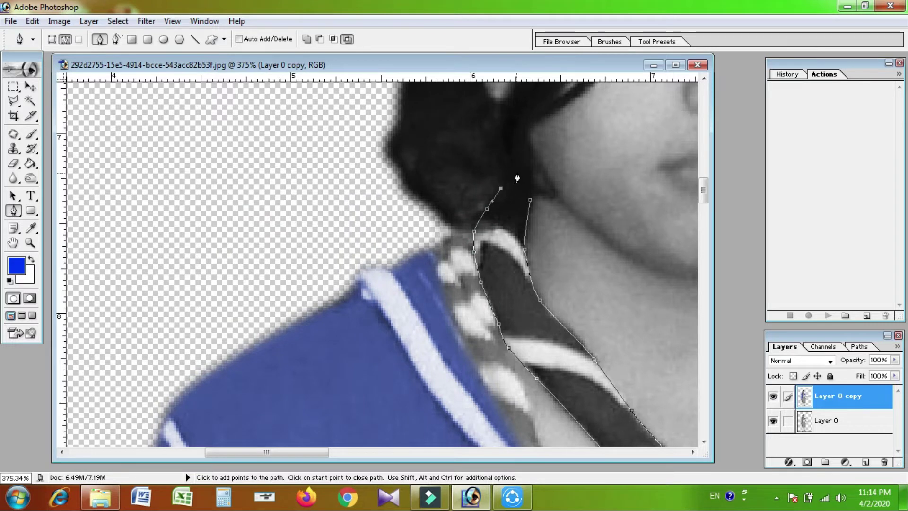
left_click(515, 173)
left_click(531, 165)
left_click(537, 159)
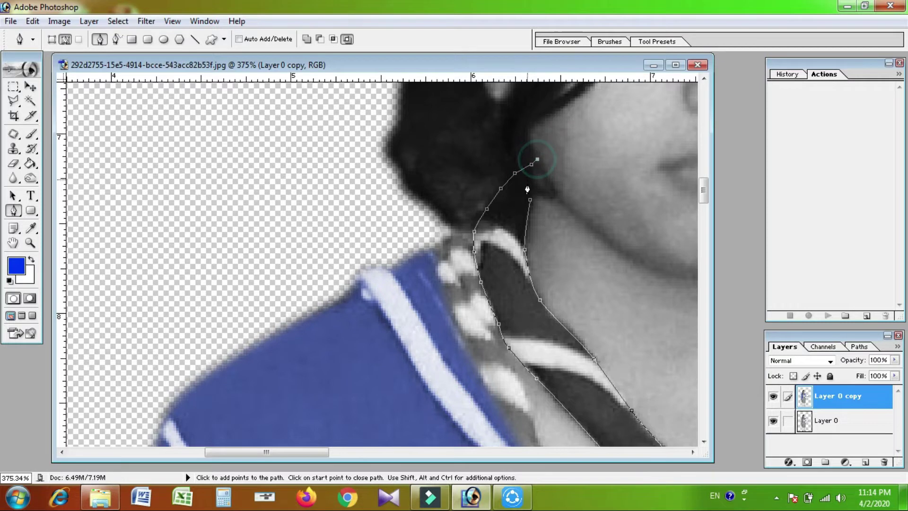
left_click(531, 203)
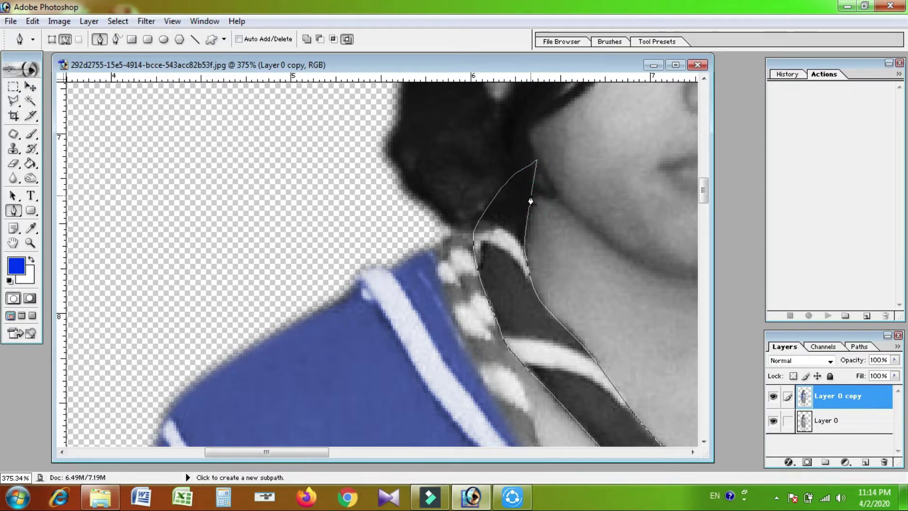
Step: Turn the neckerchief path into a feathered selection and recentre the view on the scarf
key("ctrl+Return")
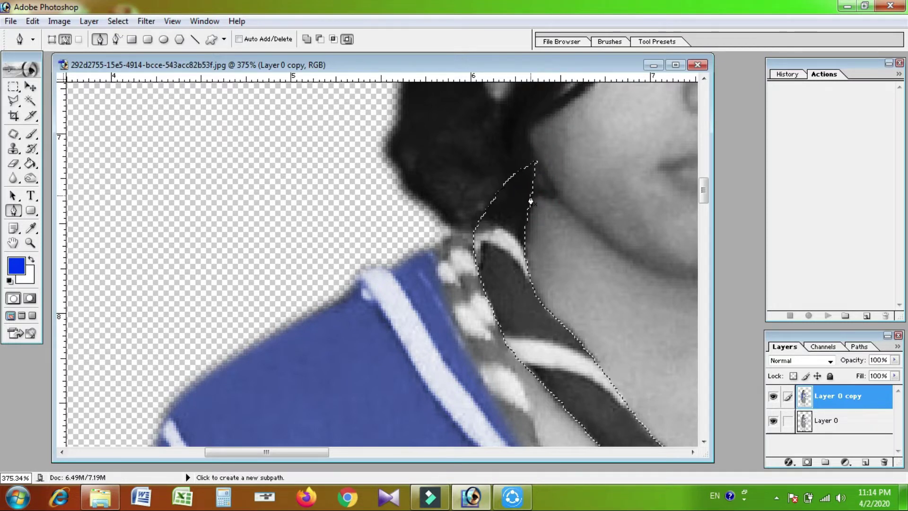
key("m")
right_click(480, 280)
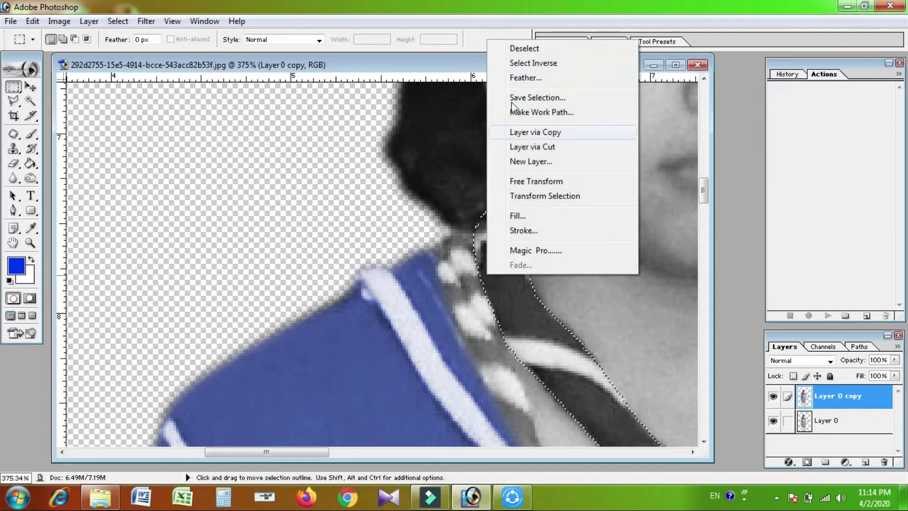
left_click(524, 79)
key("Return")
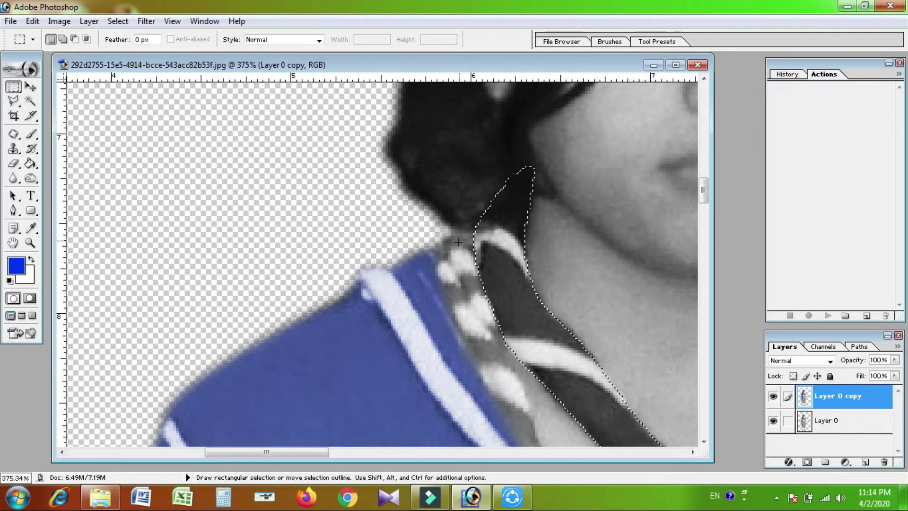
key("ctrl+minus")
mouse_move(399, 265)
left_mouse_down()
mouse_move(319, 256)
mouse_move(324, 196)
left_mouse_up()
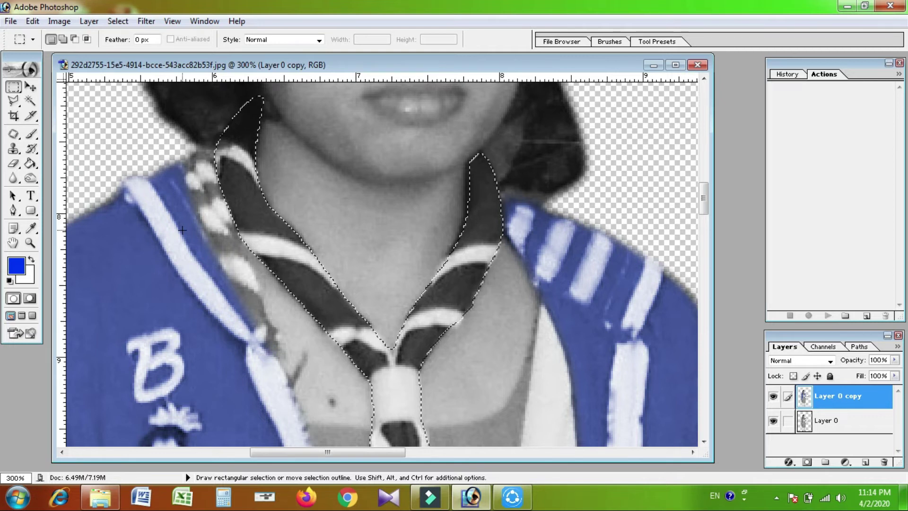
Step: Fill the neckerchief with navy 000099 in Overlay mode at 40%, then deselect
left_click(17, 270)
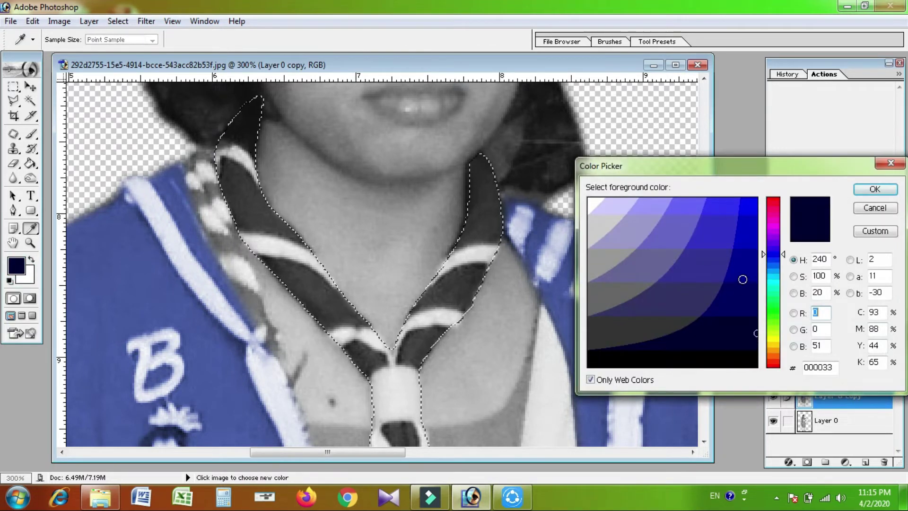
left_click(742, 268)
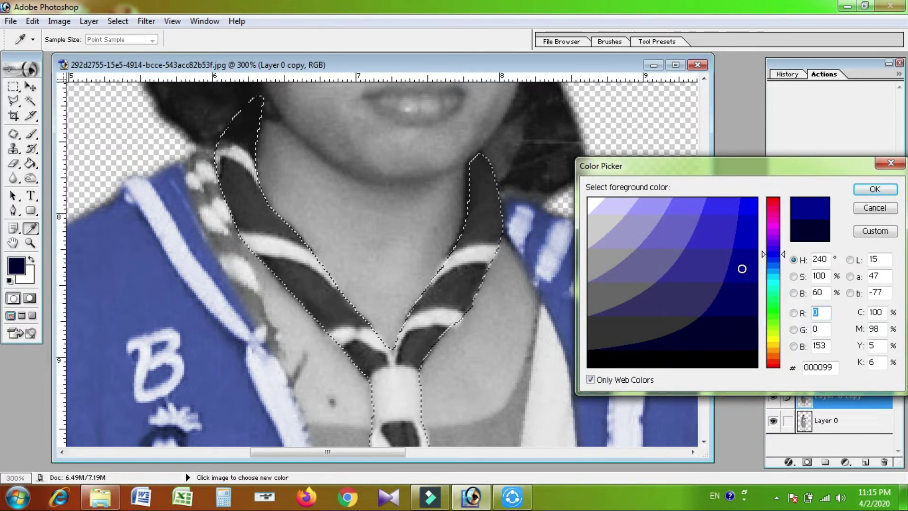
left_click(874, 189)
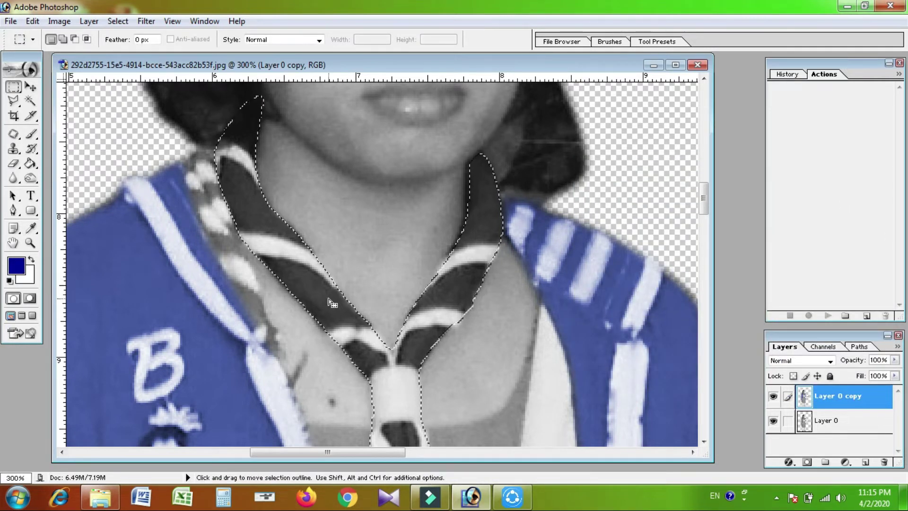
right_click(329, 296)
left_click(364, 239)
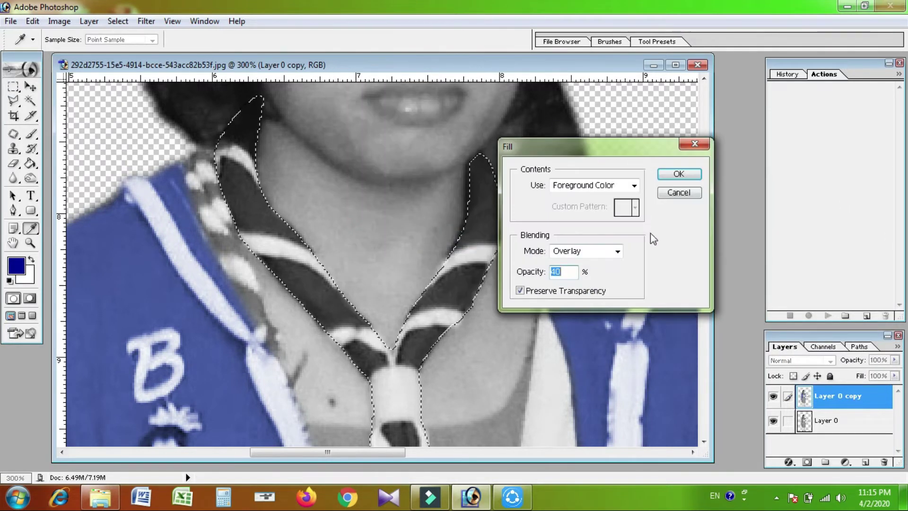
left_click(679, 174)
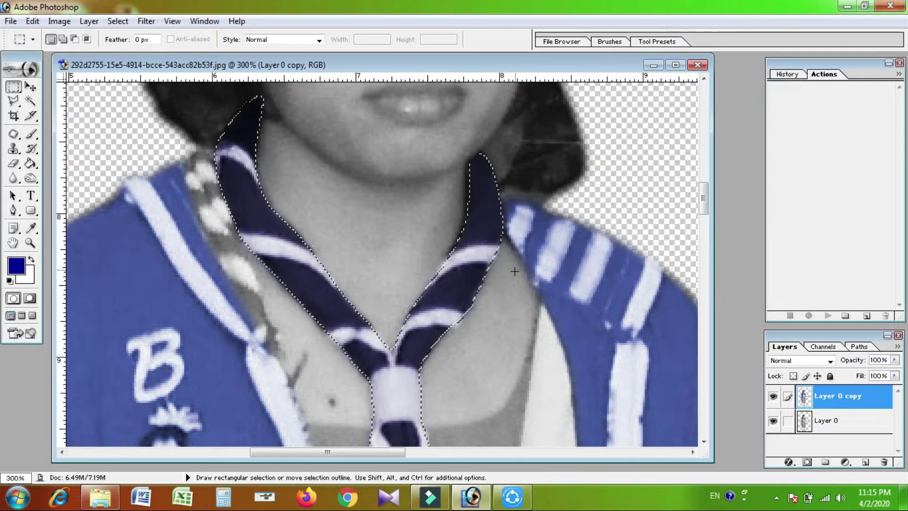
left_click(424, 334)
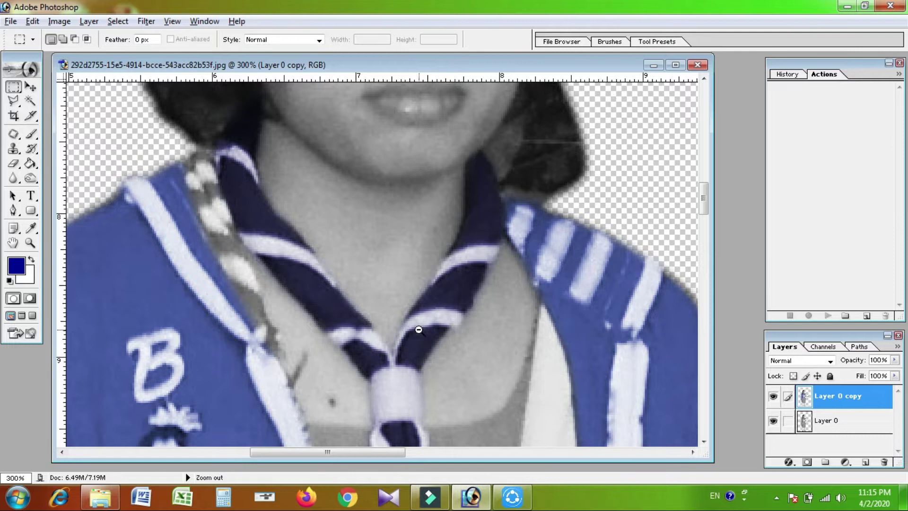
Step: Trace a closed pen path around the grey gap right of the tie
scroll(421, 331, "down", 1)
scroll(314, 279, "down", 1)
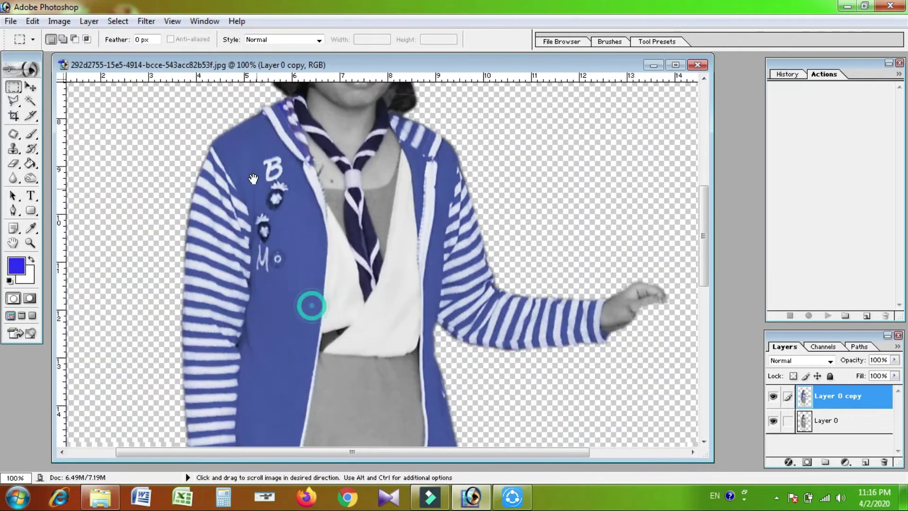
key("p")
scroll(415, 200, "up", 3)
left_click(506, 175)
left_click_drag(467, 304, 446, 324)
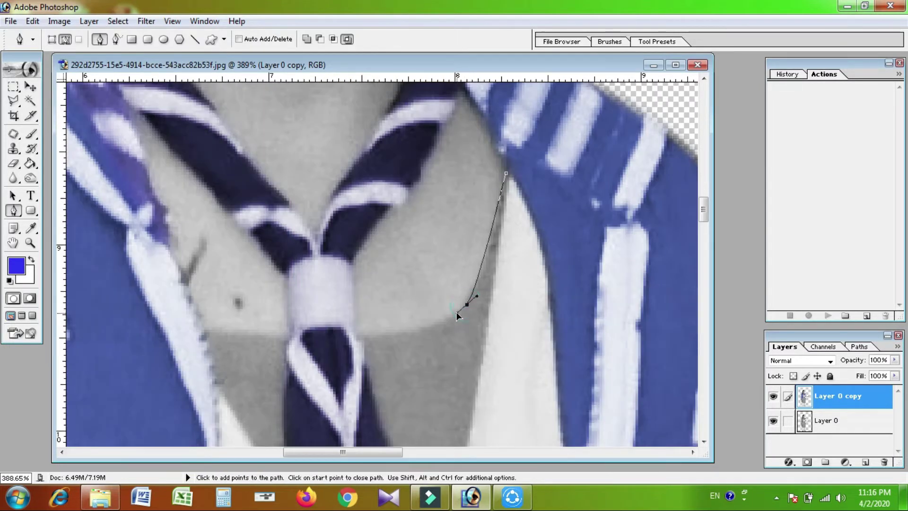
left_click(354, 333)
left_click_drag(362, 345, 297, 204)
left_click_drag(312, 269, 314, 280)
left_click(352, 385)
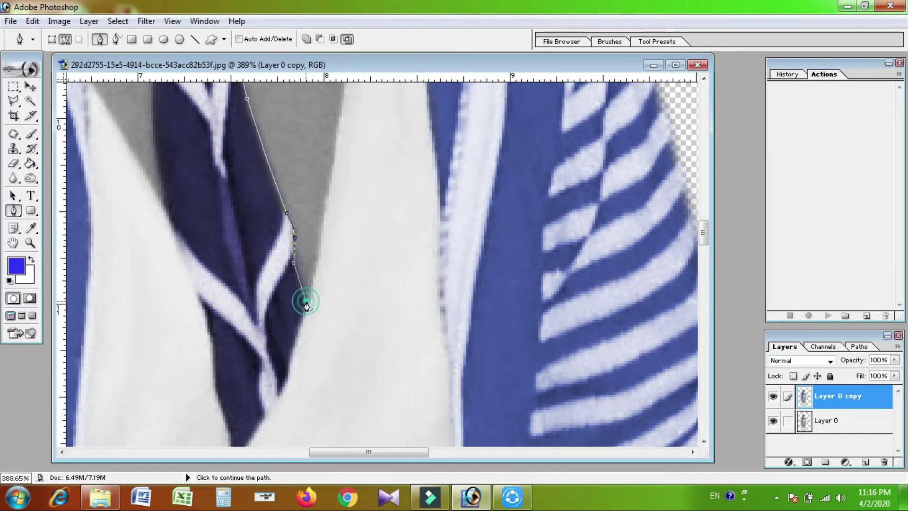
left_click(310, 427)
left_click_drag(319, 392, 329, 328)
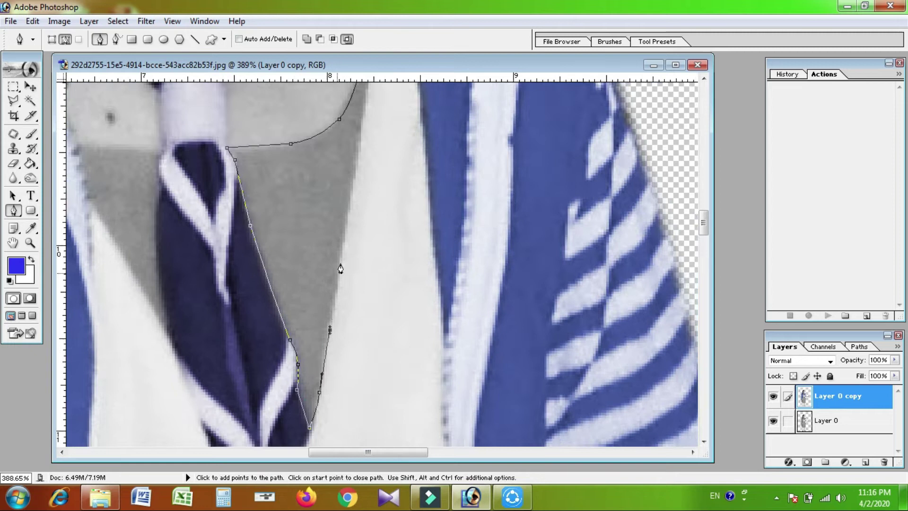
scroll(354, 144, "up", 3)
left_click(367, 91)
Step: Trace a closed pen path around the grey gap left of the tie
scroll(366, 91, "left", 5)
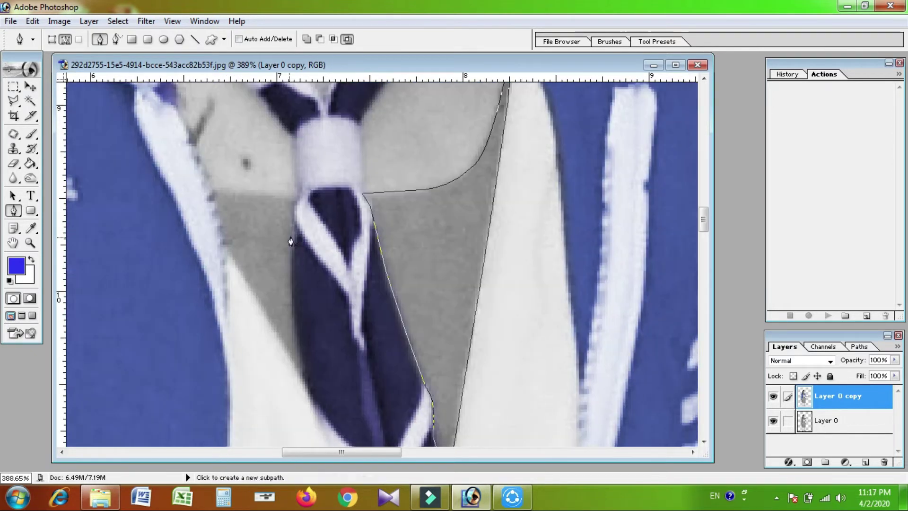
left_click(211, 193)
left_click_drag(291, 263, 291, 279)
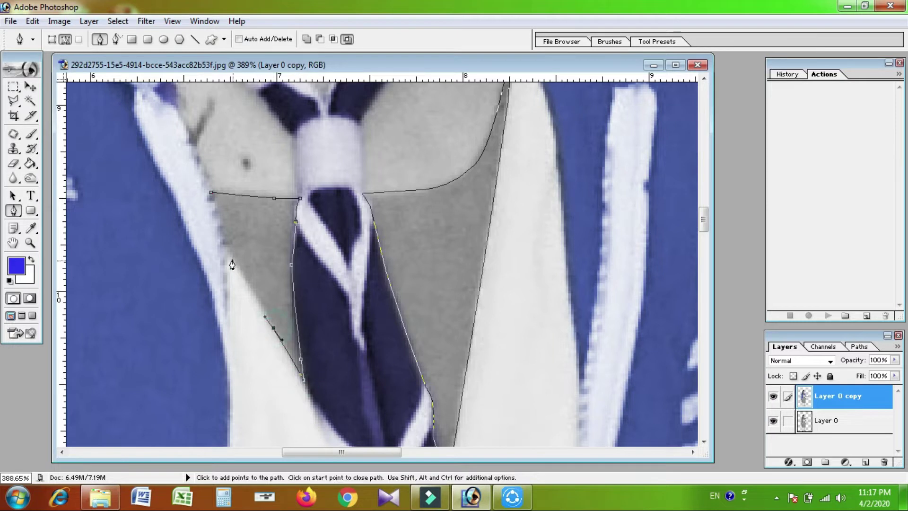
left_click(225, 244)
left_click(212, 193)
Step: Start the skirt path along the jacket's white edge, bottom corner and hem
scroll(344, 341, "down", 5)
scroll(343, 341, "right", 3)
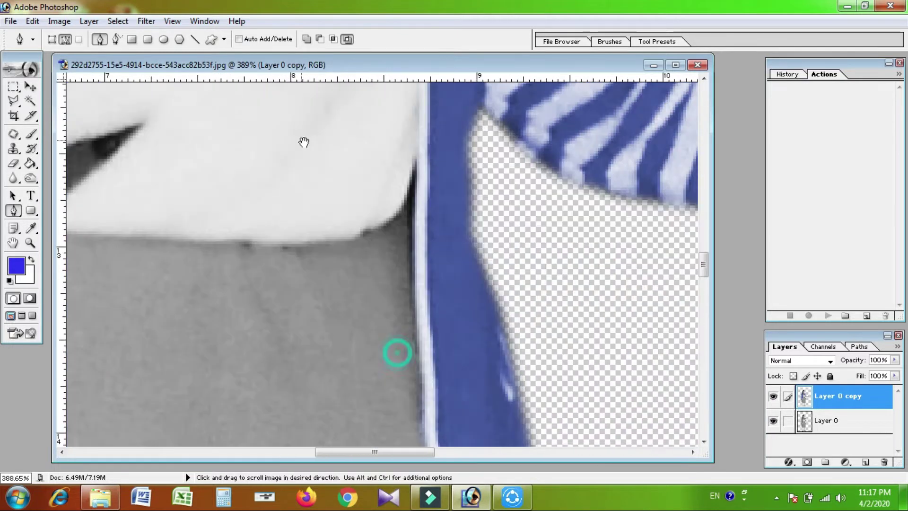
left_click(416, 160)
left_click_drag(417, 331, 421, 354)
scroll(420, 383, "down", 5)
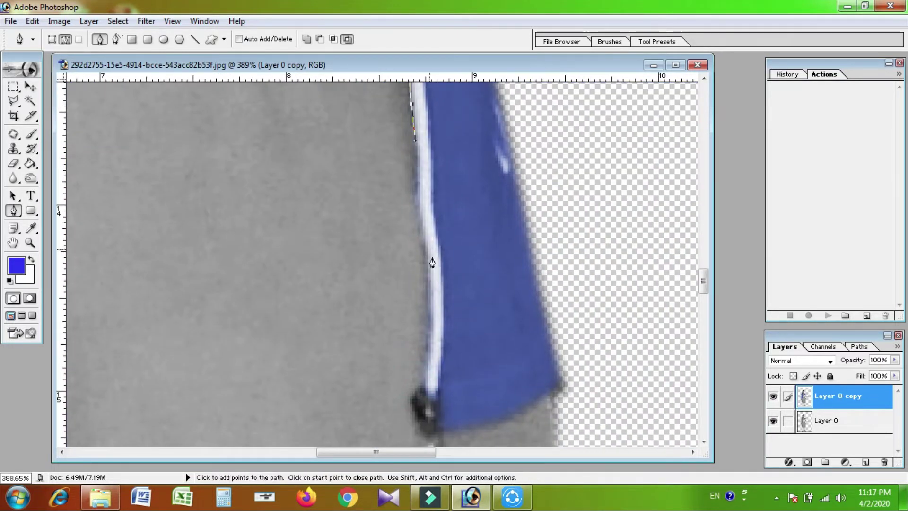
left_click(411, 369)
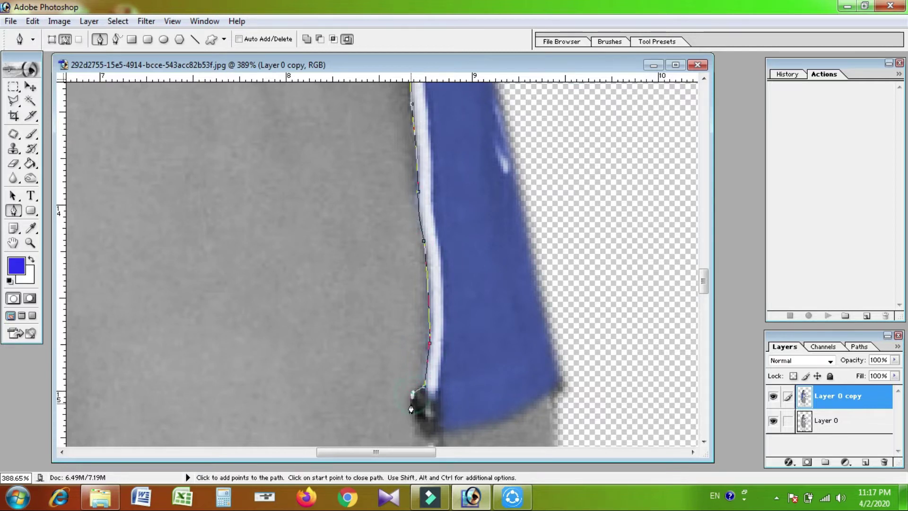
left_click_drag(421, 412, 375, 231)
left_click(380, 303)
left_click(396, 302)
left_click(396, 228)
left_click(436, 216)
left_click(492, 189)
left_click(519, 177)
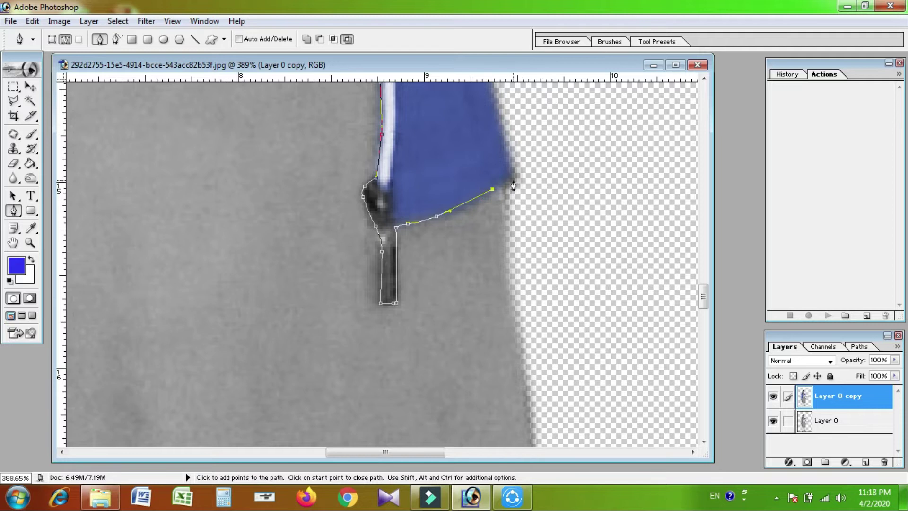
scroll(527, 219, "down", 3)
key("ctrl+alt+0")
scroll(414, 255, "down", 5)
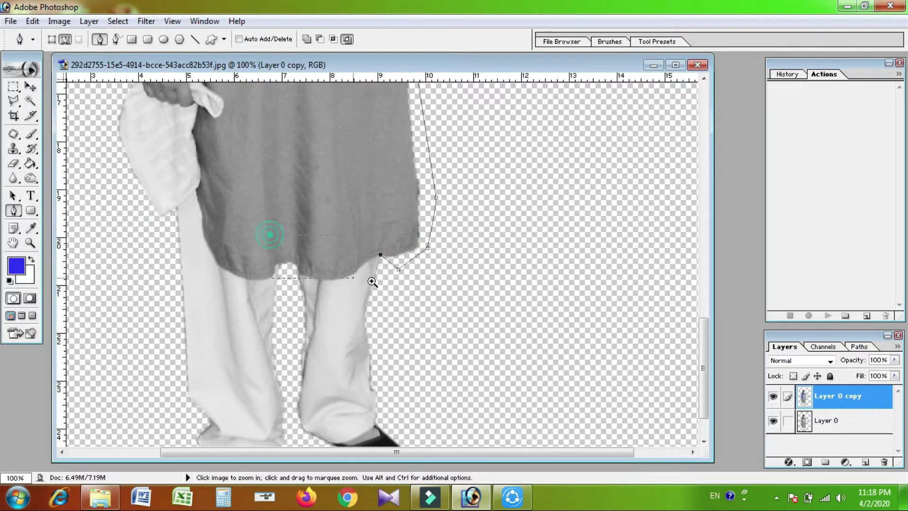
left_click_drag(263, 232, 430, 320)
Step: Continue the skirt path along the hem, up past the handkerchief to the sleeve cuff
left_click_drag(420, 242, 292, 294)
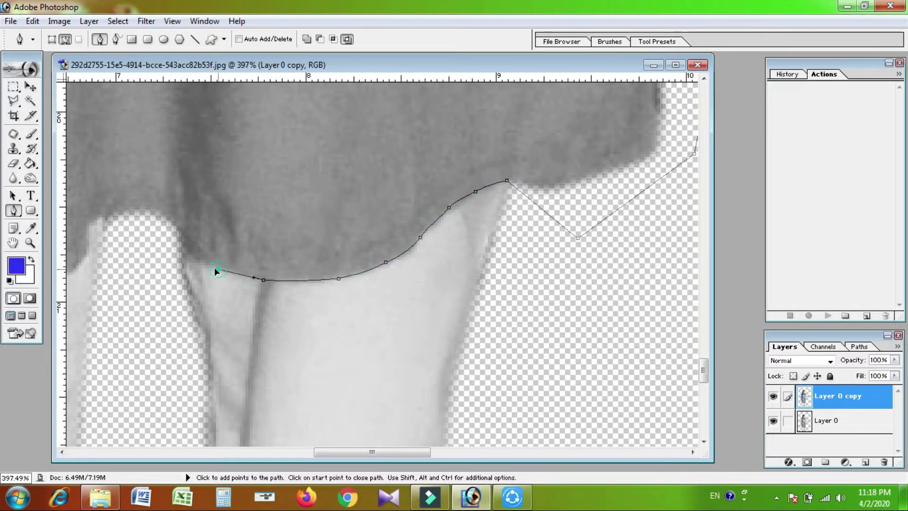
left_click_drag(85, 234, 403, 231)
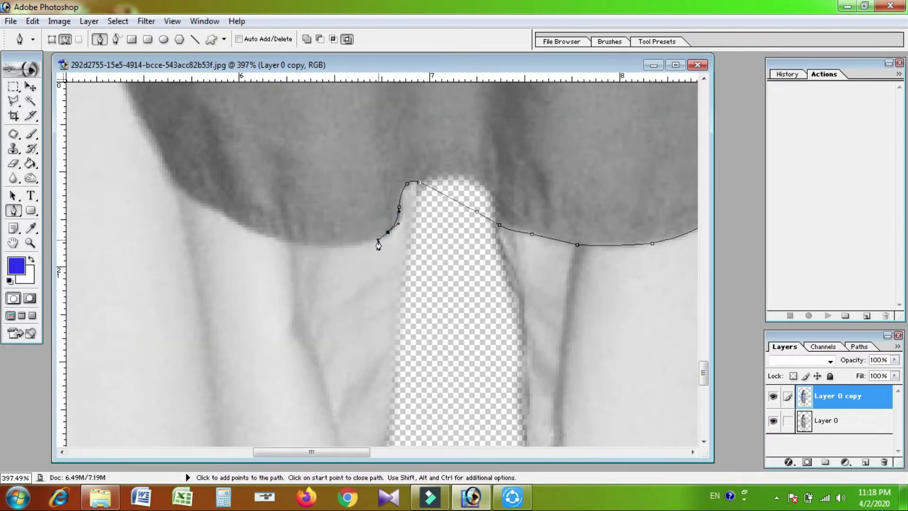
mouse_move(185, 197)
left_mouse_down()
mouse_move(151, 183)
mouse_move(413, 324)
left_mouse_up()
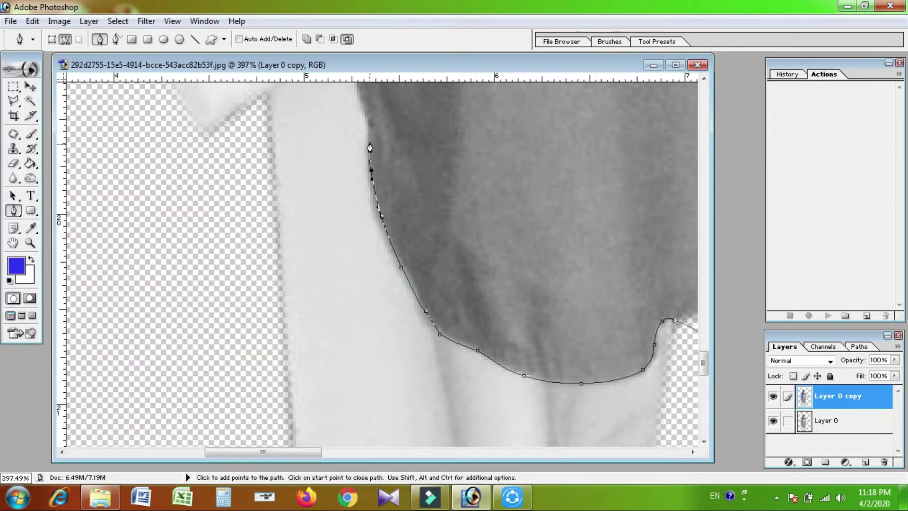
left_click_drag(370, 148, 497, 319)
left_click(470, 196)
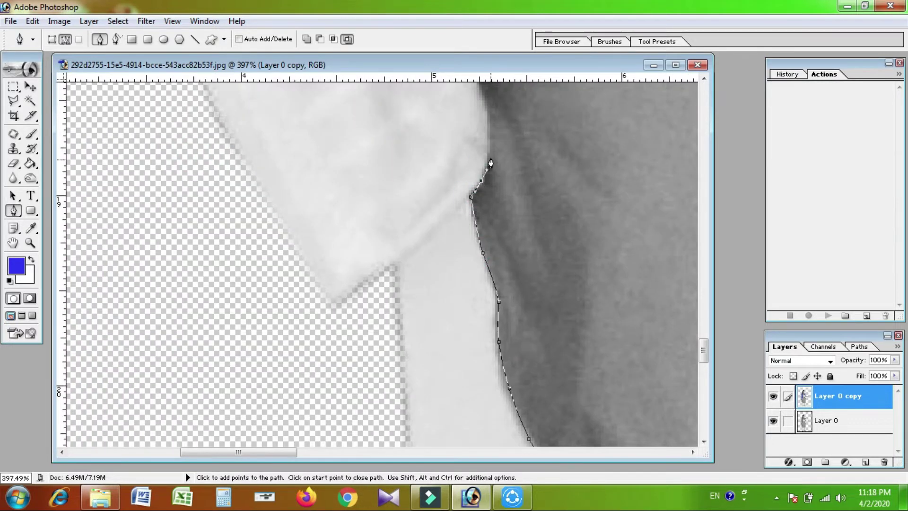
left_click_drag(479, 87, 490, 307)
mouse_move(471, 163)
left_mouse_down()
mouse_move(467, 237)
mouse_move(517, 260)
mouse_move(571, 223)
left_mouse_up()
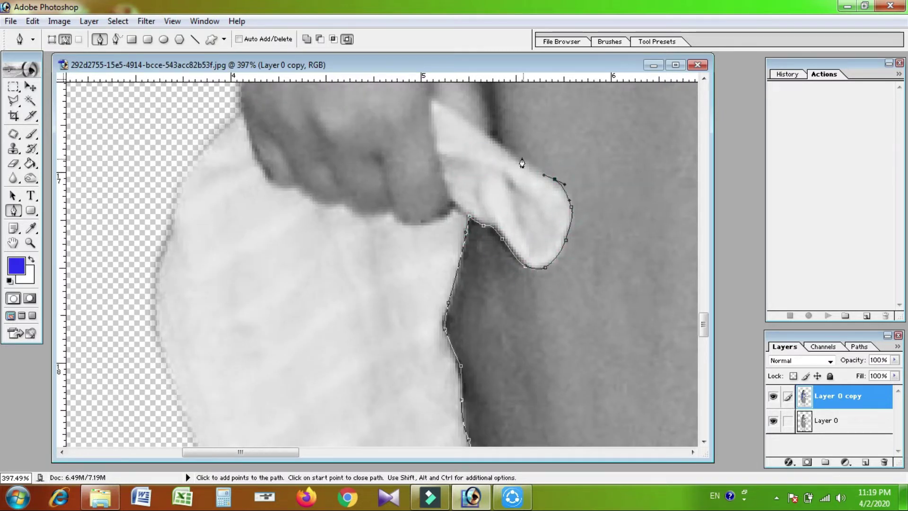
left_click_drag(495, 127, 421, 363)
mouse_move(388, 276)
left_mouse_down()
mouse_move(365, 226)
mouse_move(367, 160)
mouse_move(380, 205)
left_mouse_up()
left_click_drag(436, 223, 509, 240)
mouse_move(598, 199)
left_mouse_down()
mouse_move(478, 367)
mouse_move(445, 294)
left_mouse_up()
scroll(454, 265, "up", 5)
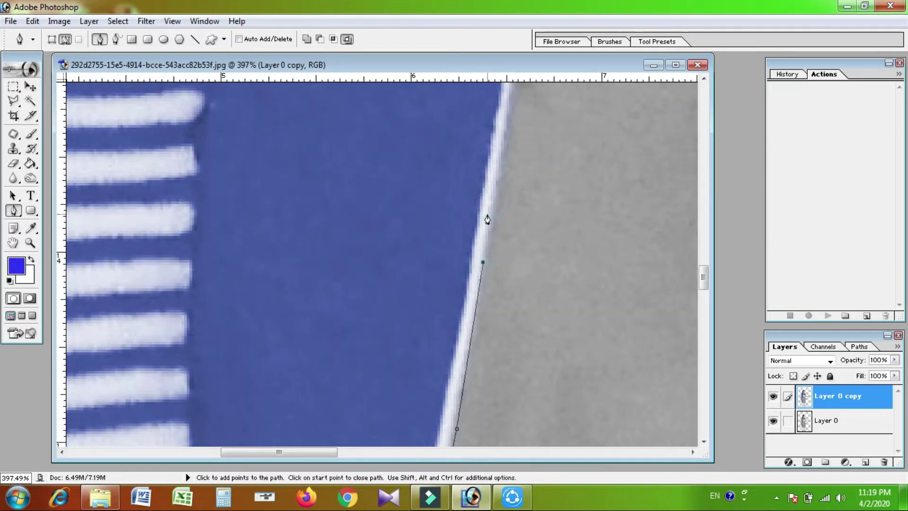
scroll(507, 219, "up", 5)
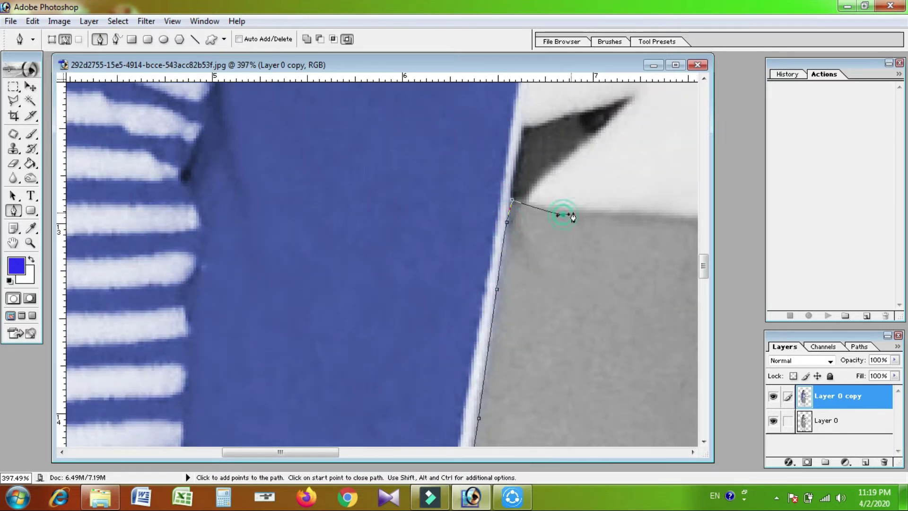
scroll(663, 229, "right", 10)
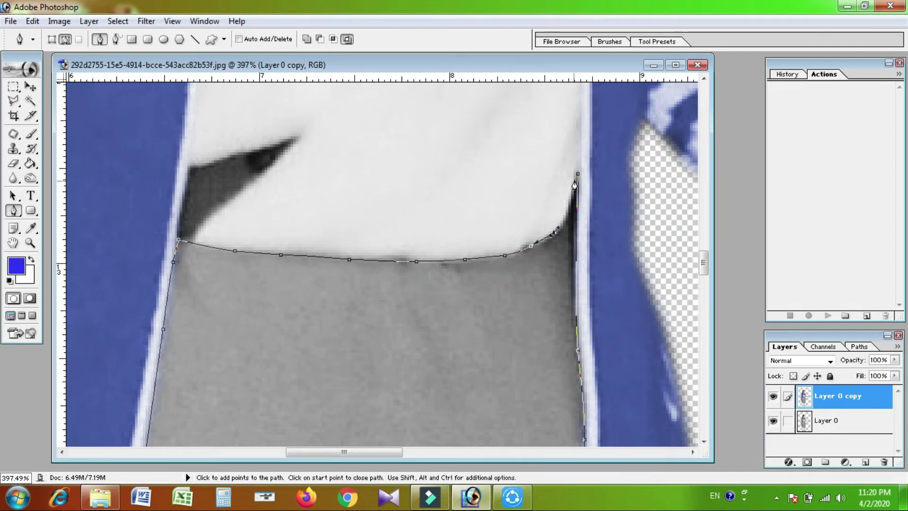
Step: Trace a separate closed subpath around the dark triangular notch by the jacket
left_click(308, 255, "ctrl+alt")
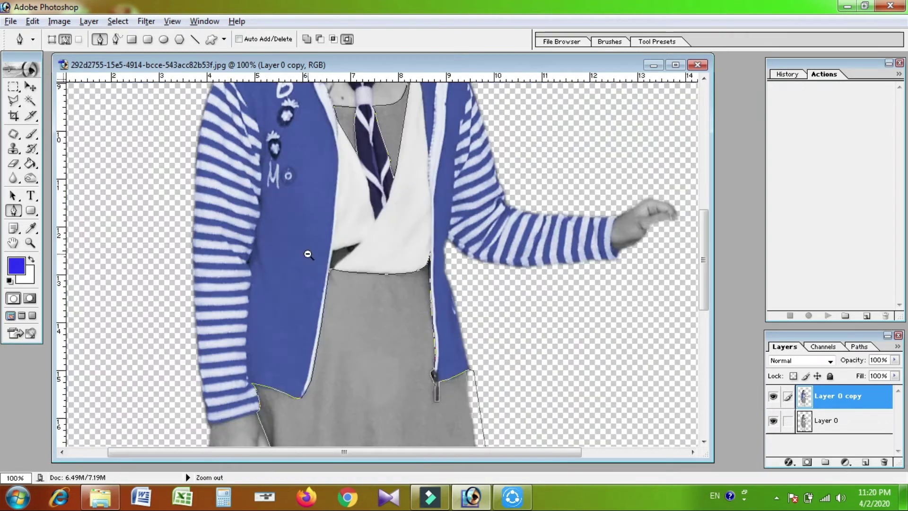
left_click_drag(296, 234, 398, 293)
left_click(297, 181)
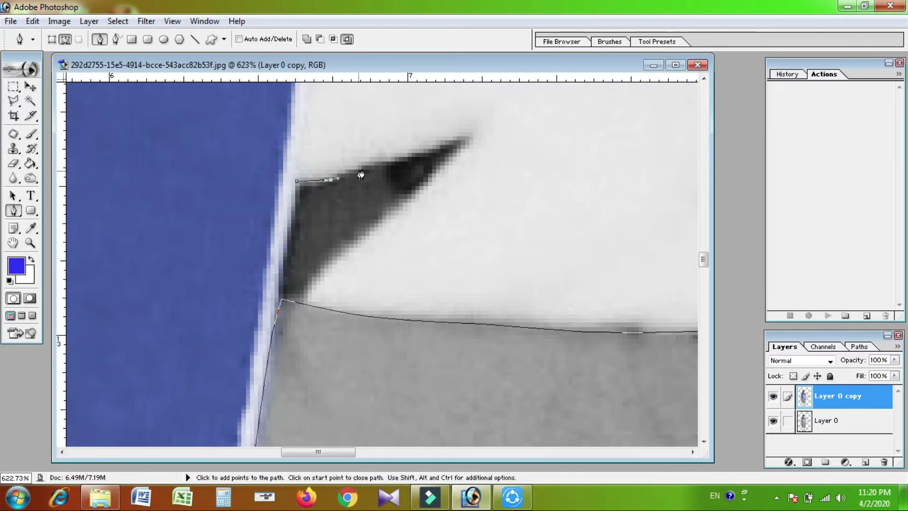
left_click(305, 293)
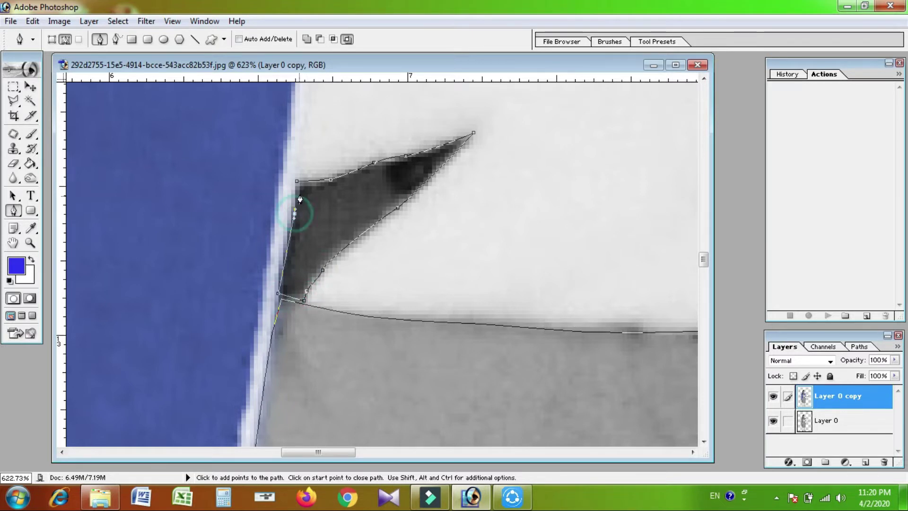
double_click(328, 223)
key("ctrl+minus")
key("ctrl+minus")
key("ctrl+minus")
key("ctrl+minus")
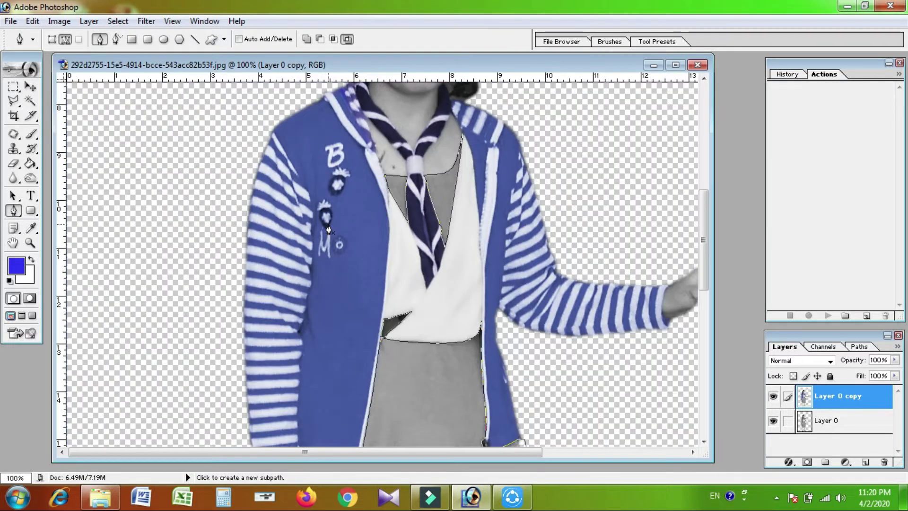
Step: Feather the dress selection
scroll(329, 229, "up", 3)
scroll(413, 266, "down", 8)
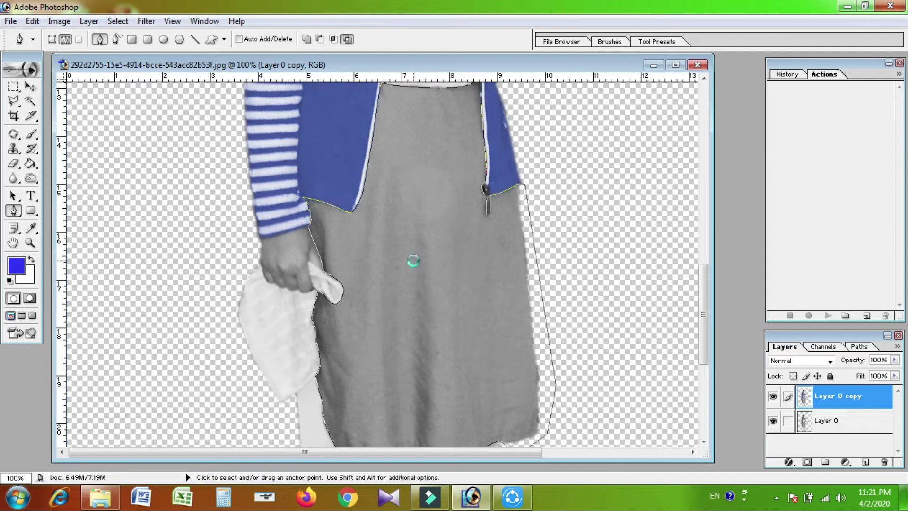
key("m")
right_click(415, 265)
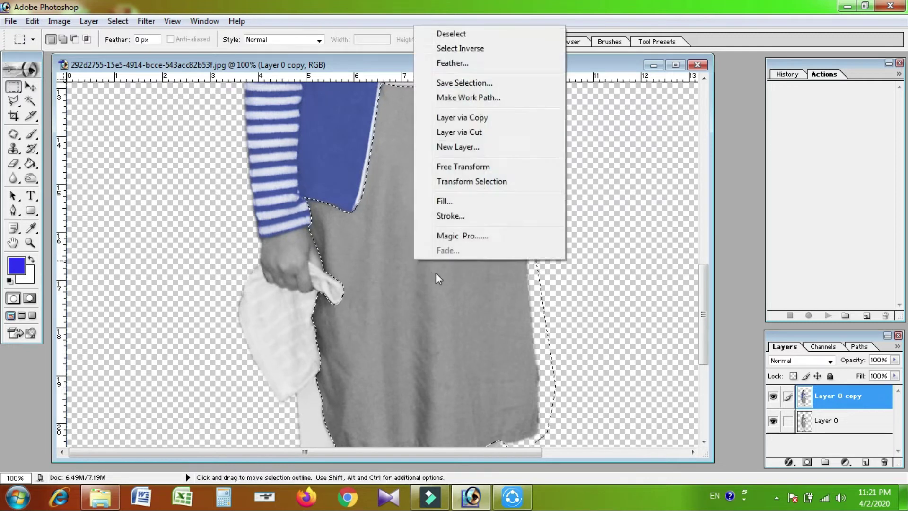
left_click(452, 62)
key("Return")
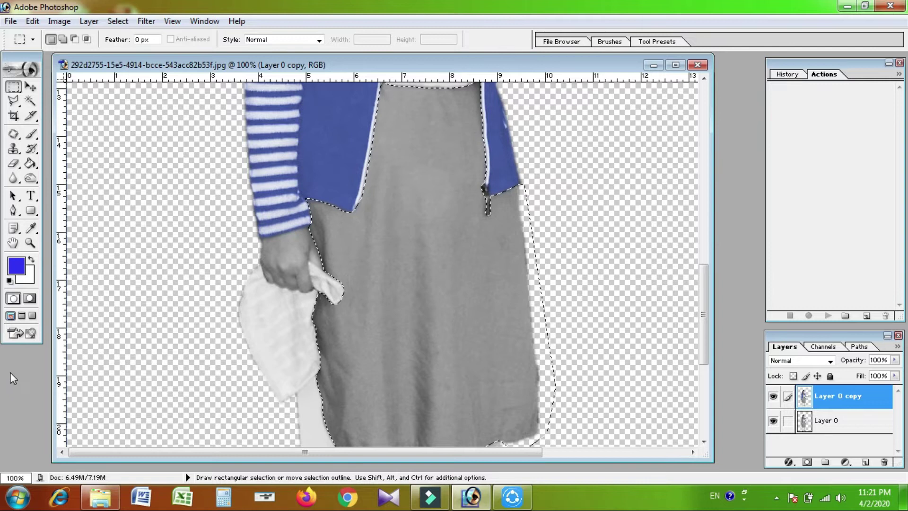
Step: Set the foreground to 6666FF and fill the dress with it in Overlay mode at 40%
left_click(18, 268)
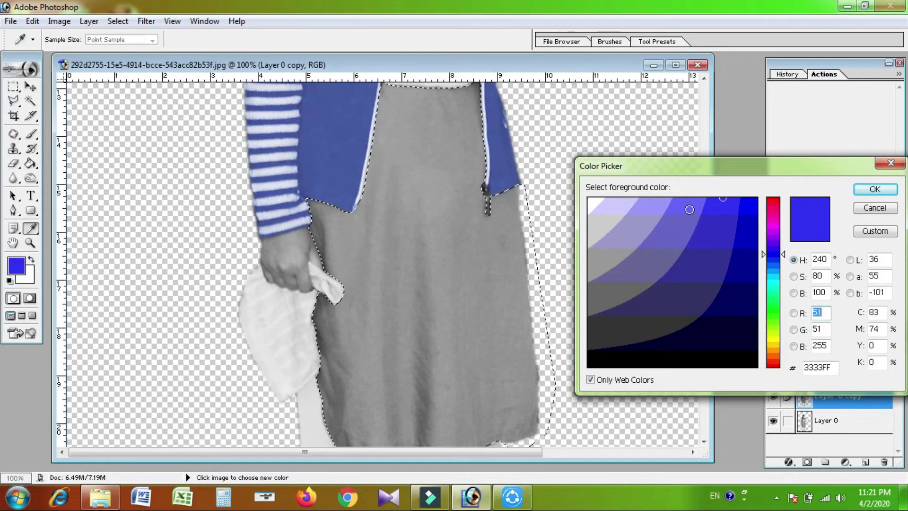
left_click(689, 210)
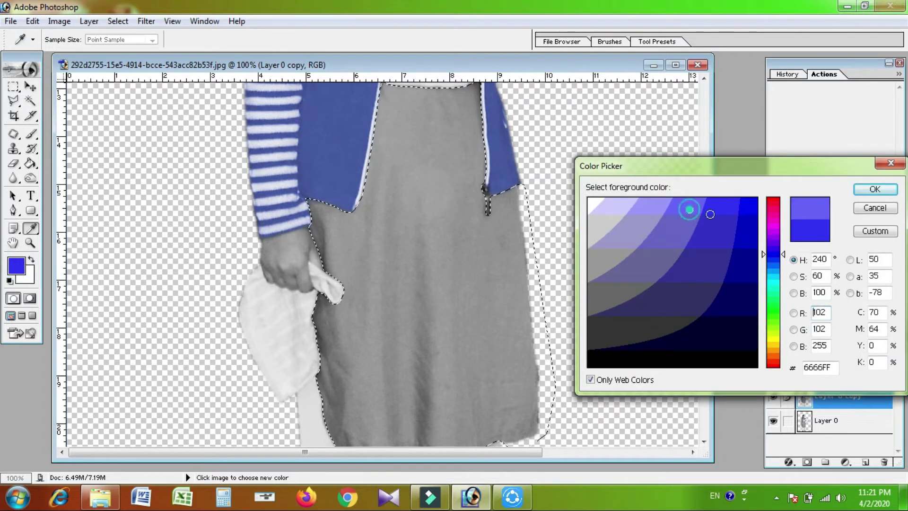
left_click(874, 190)
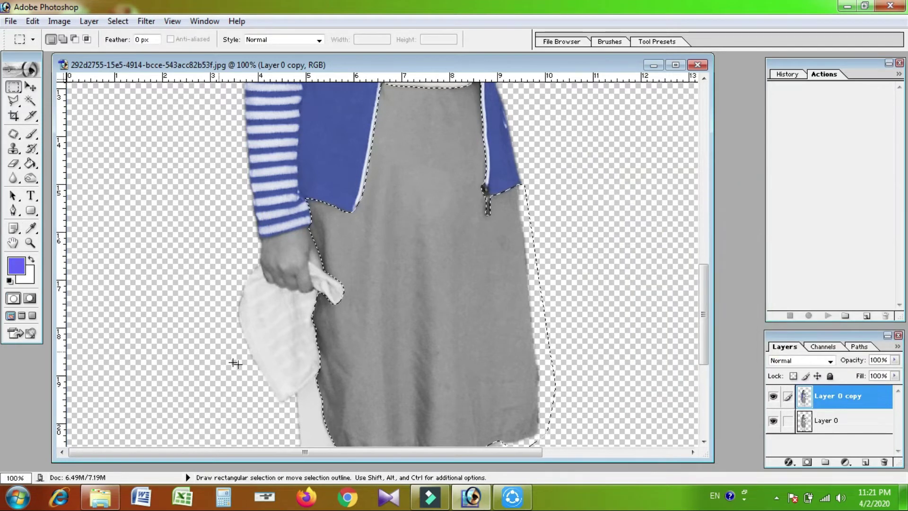
right_click(453, 309)
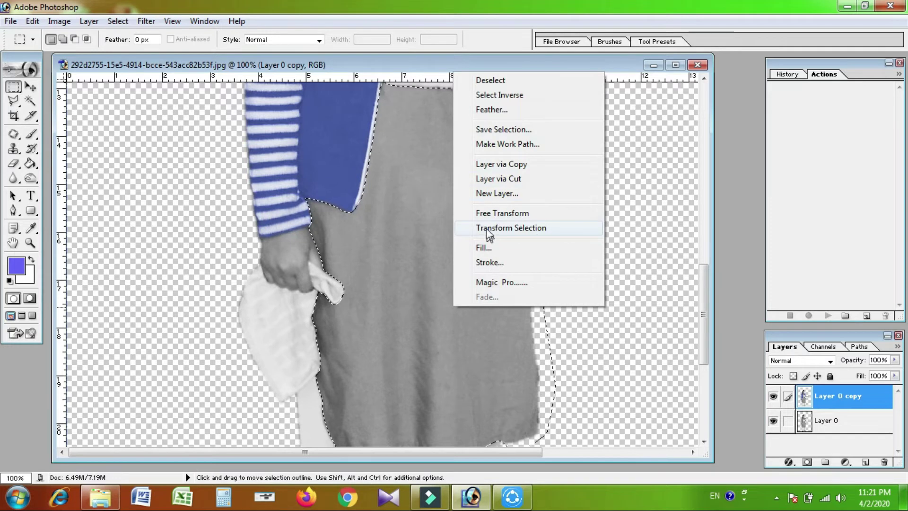
left_click(487, 249)
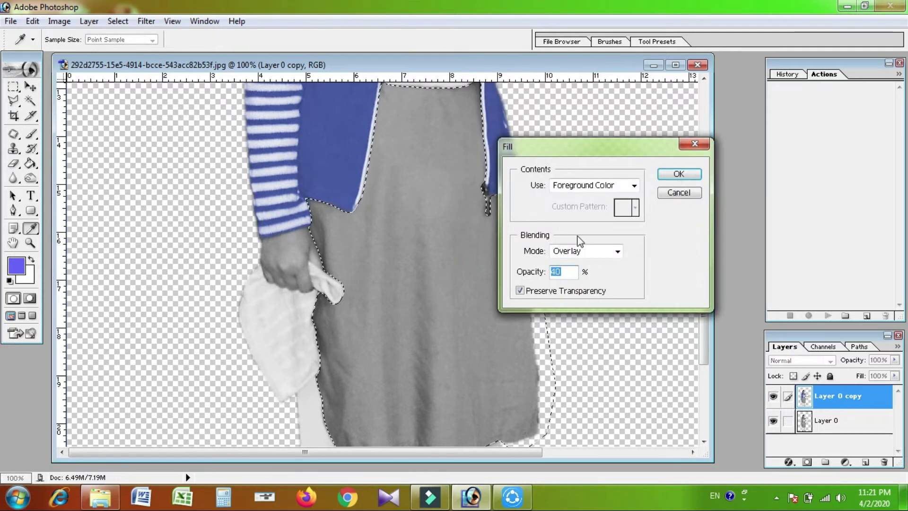
left_click(687, 174)
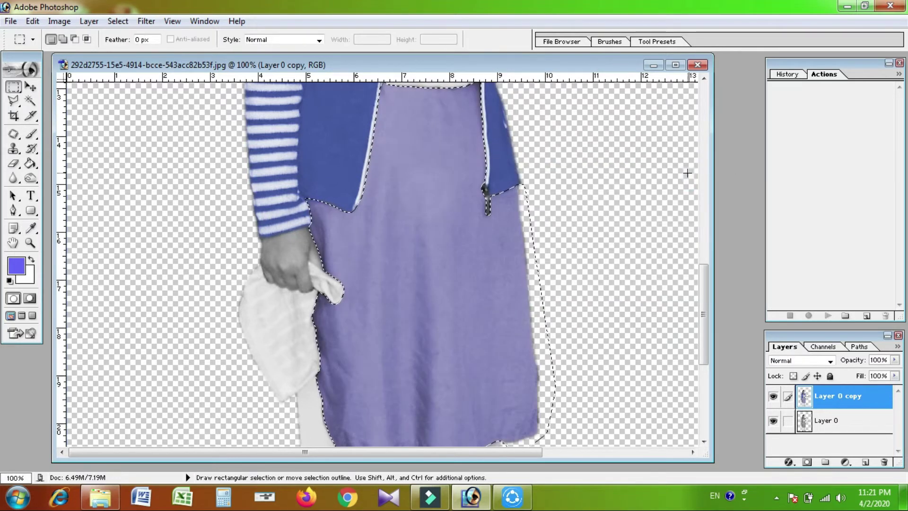
left_click(405, 280, "ctrl+alt")
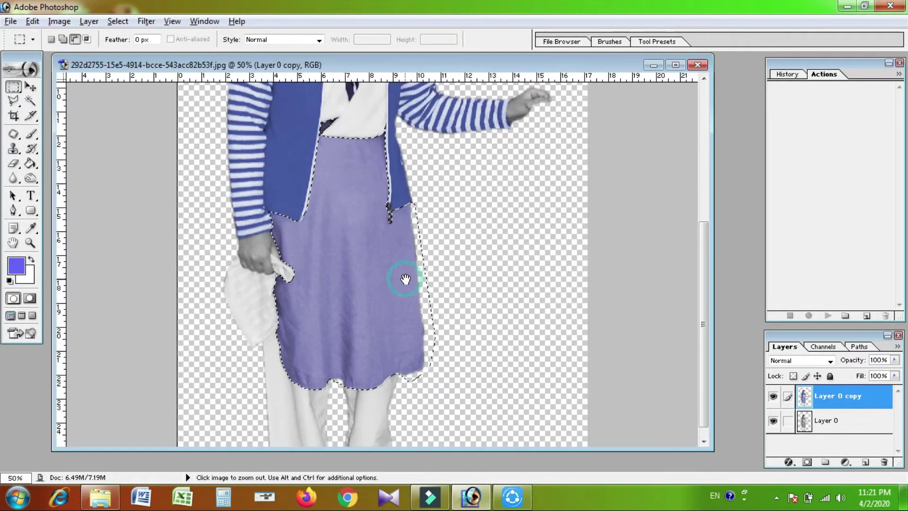
Step: Zoom out to 50%, pan to the face, and click the canvas to deselect the dress
left_click(405, 279, "alt")
mouse_move(405, 280)
left_mouse_down()
mouse_move(433, 371)
mouse_move(437, 337)
left_mouse_up()
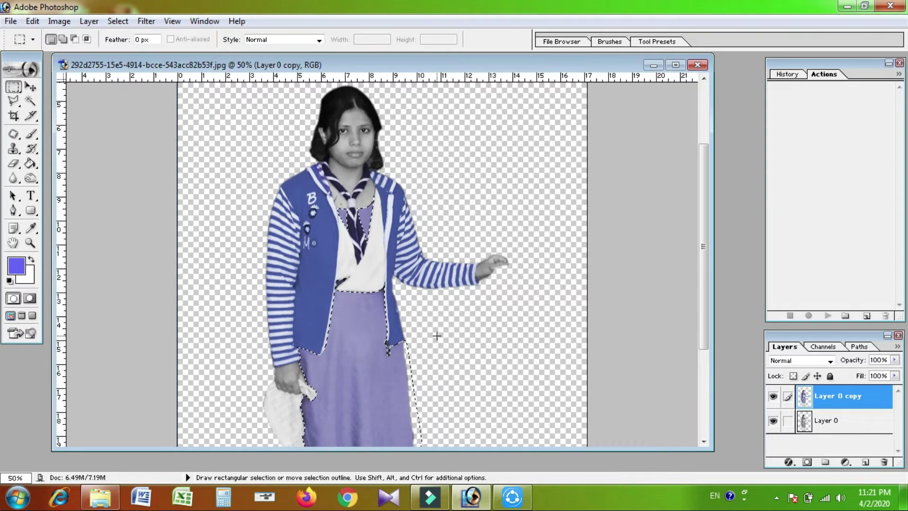
left_click(436, 336)
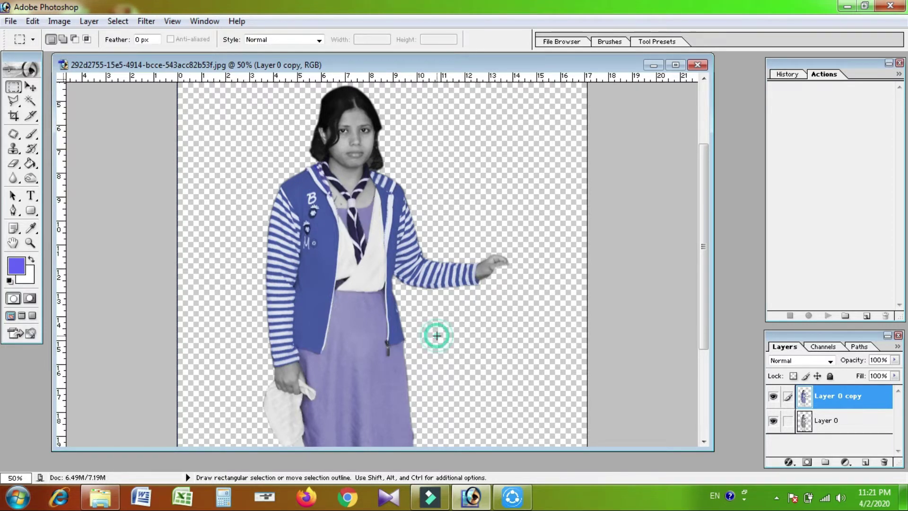
key("ctrl")
Step: Apply a +70 Hue shift on Layer 0 copy, turning the blue jacket and dress magenta-purple
key("ctrl+u")
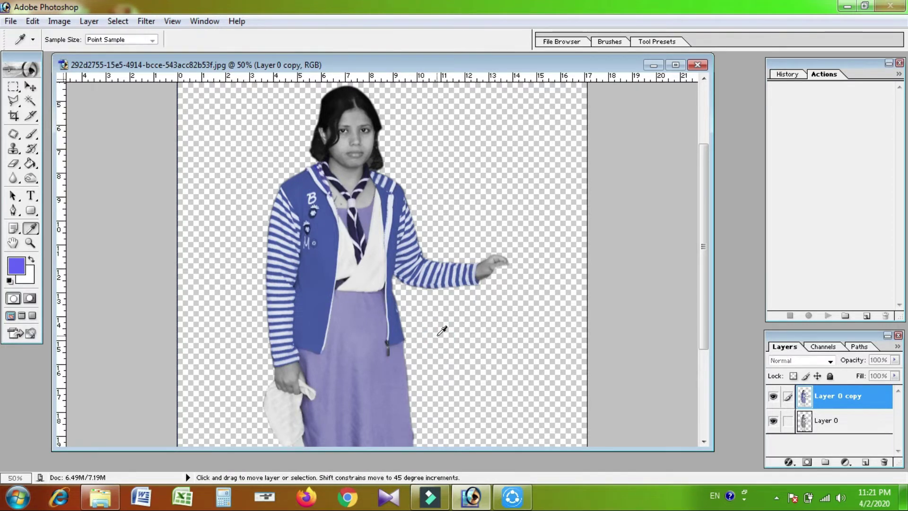
left_click_drag(669, 173, 705, 173)
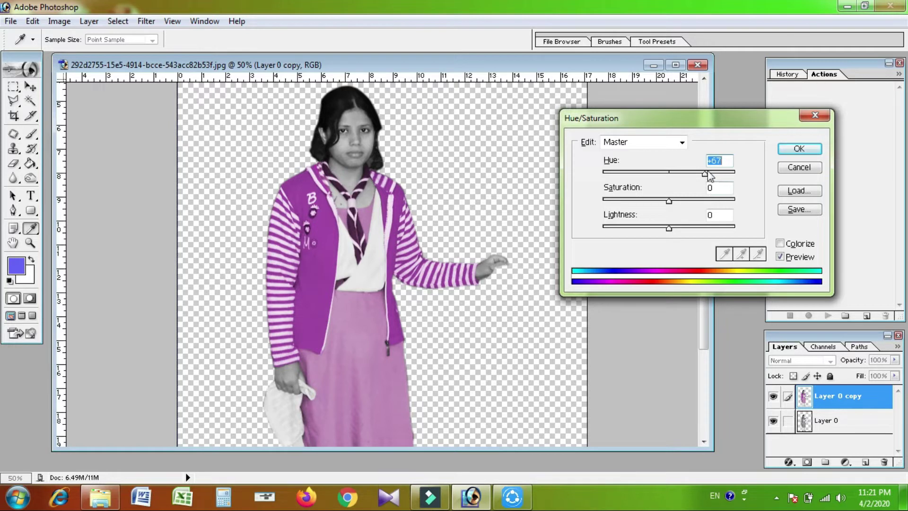
mouse_move(704, 175)
left_mouse_down()
mouse_move(722, 177)
mouse_move(621, 189)
left_mouse_up()
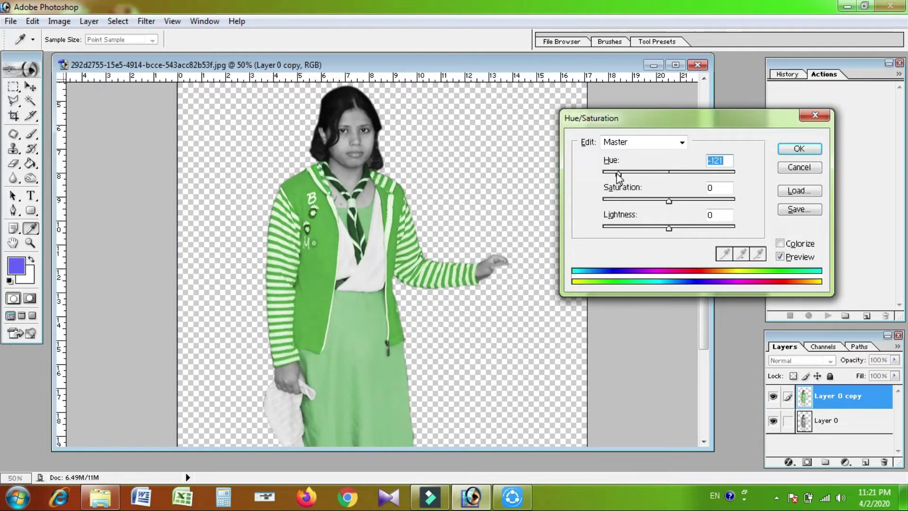
left_click_drag(620, 174, 738, 176)
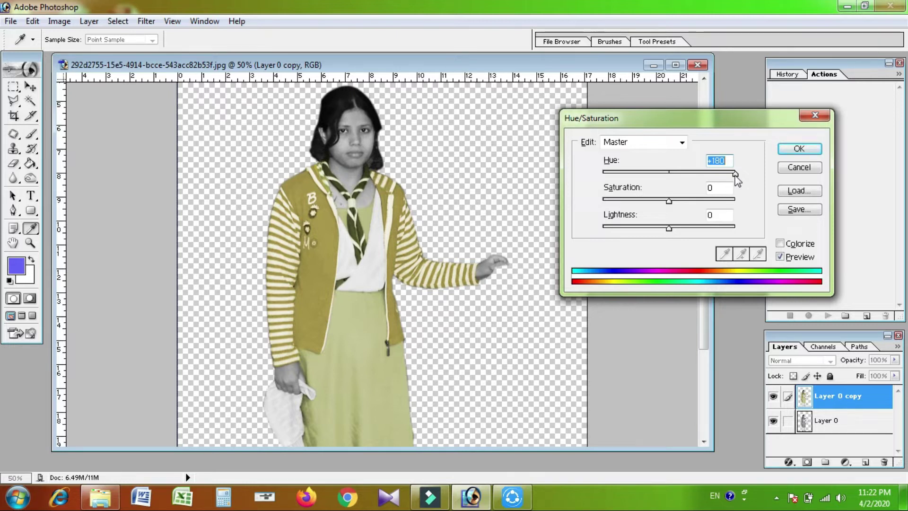
left_click_drag(734, 176, 722, 178)
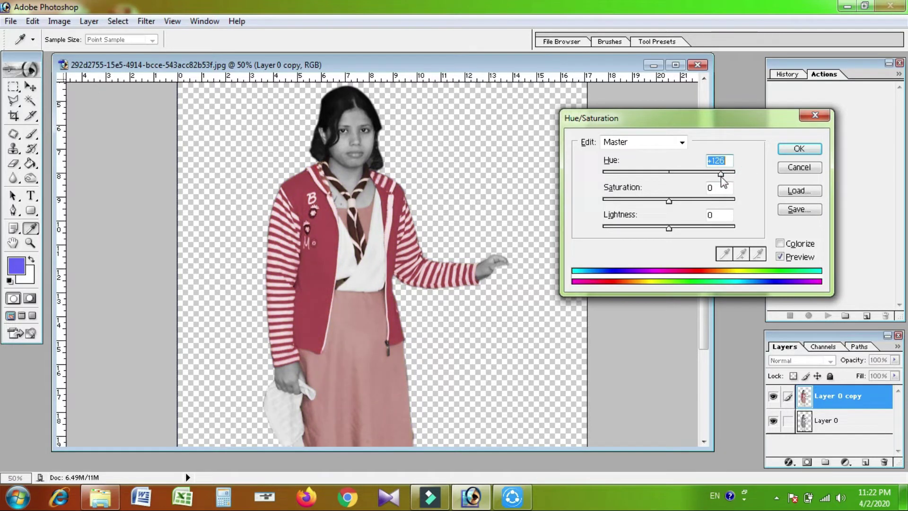
left_click_drag(720, 175, 675, 180)
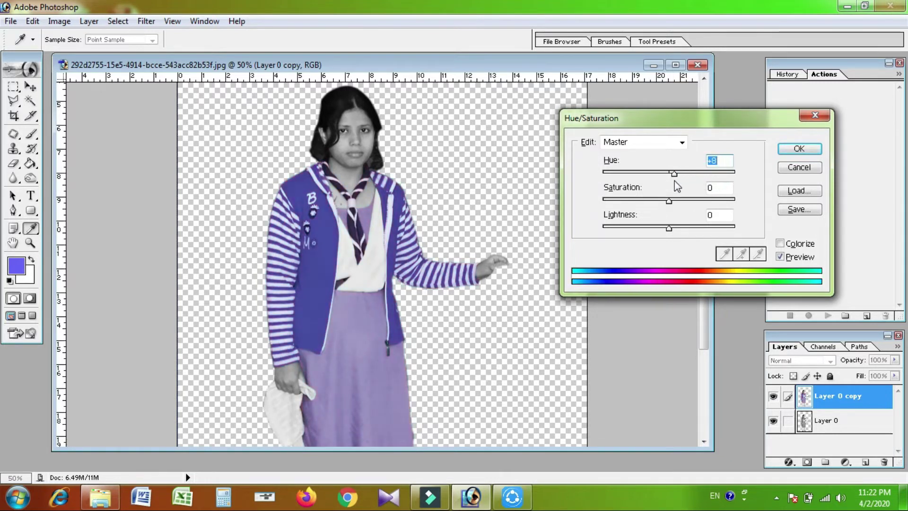
left_click_drag(675, 175, 727, 176)
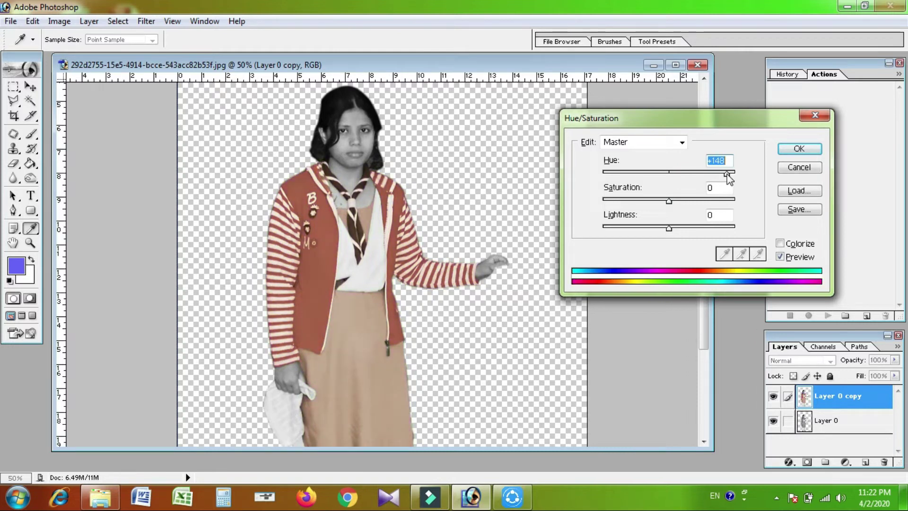
left_click_drag(727, 176, 707, 176)
key("Return")
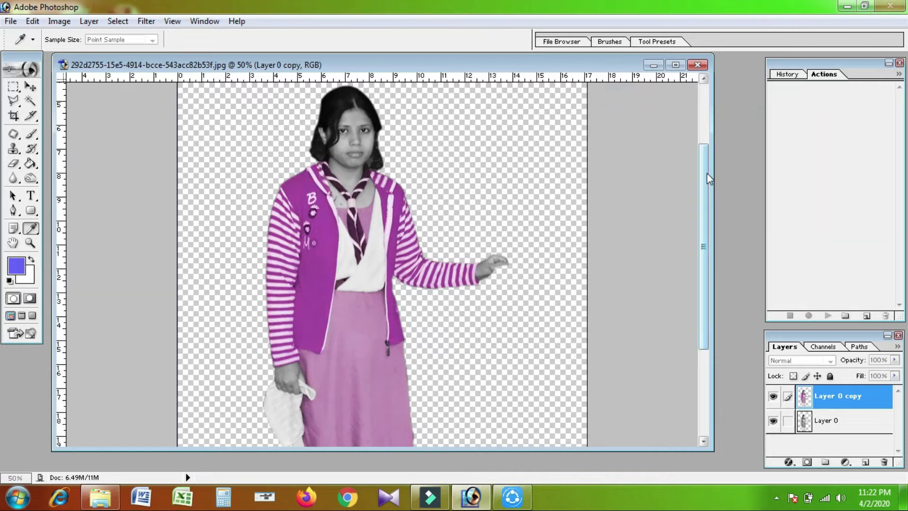
key("ctrl+u")
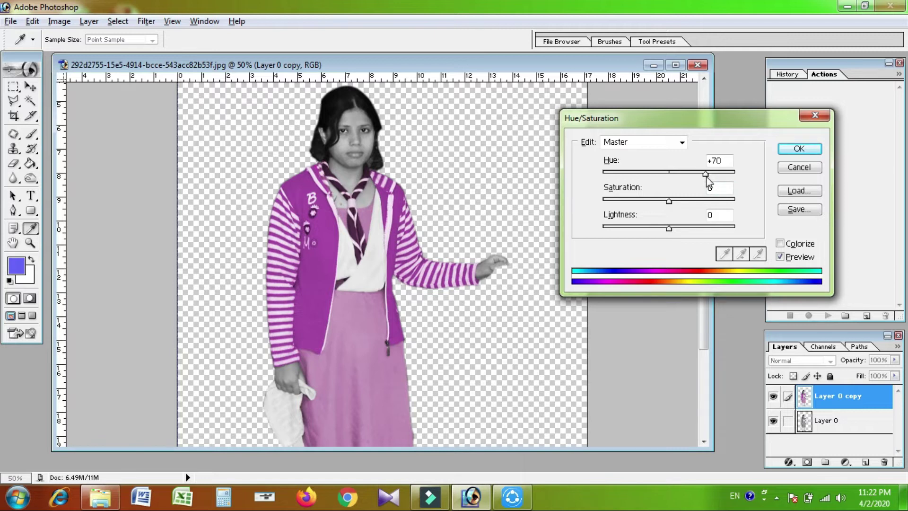
left_click(797, 149)
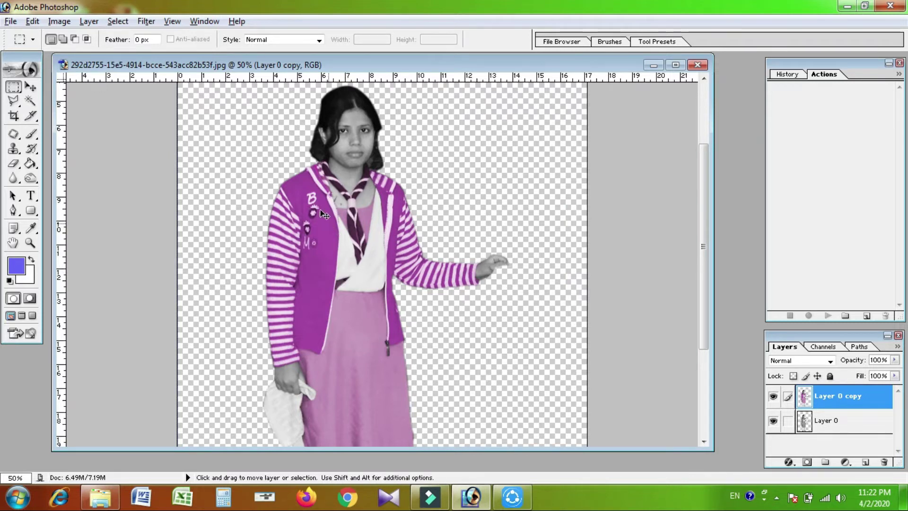
left_click_drag(290, 165, 405, 307)
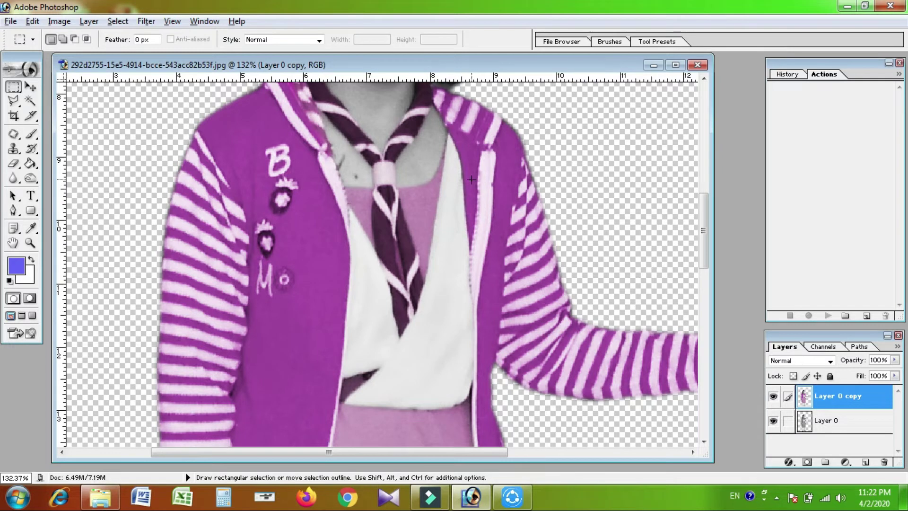
key("p")
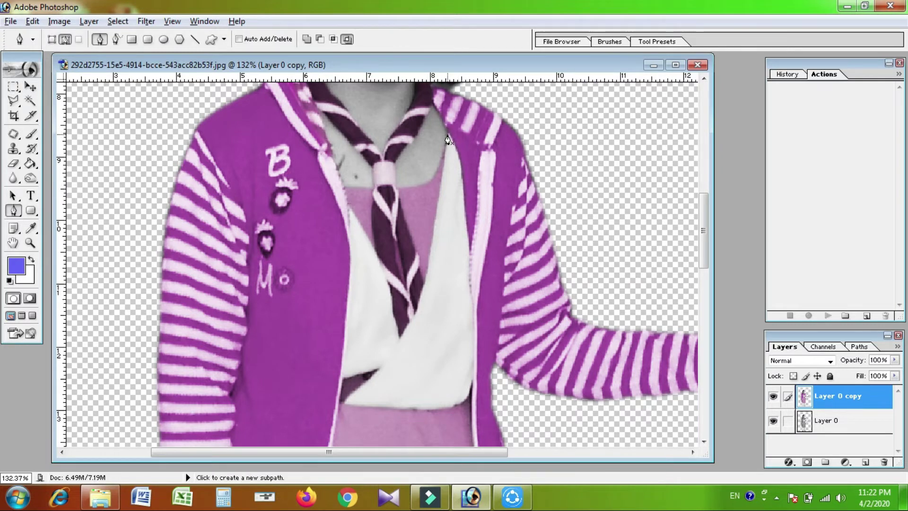
key("w")
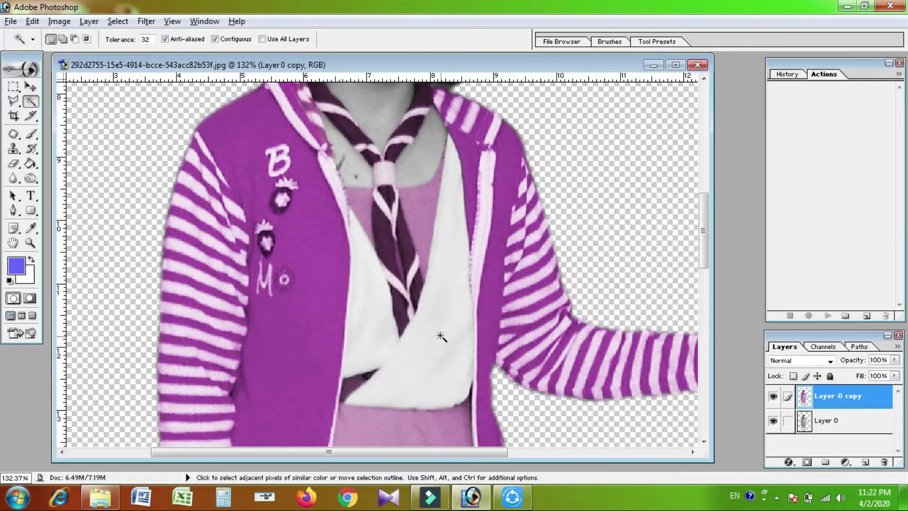
left_click(441, 336)
left_click(479, 257, "shift")
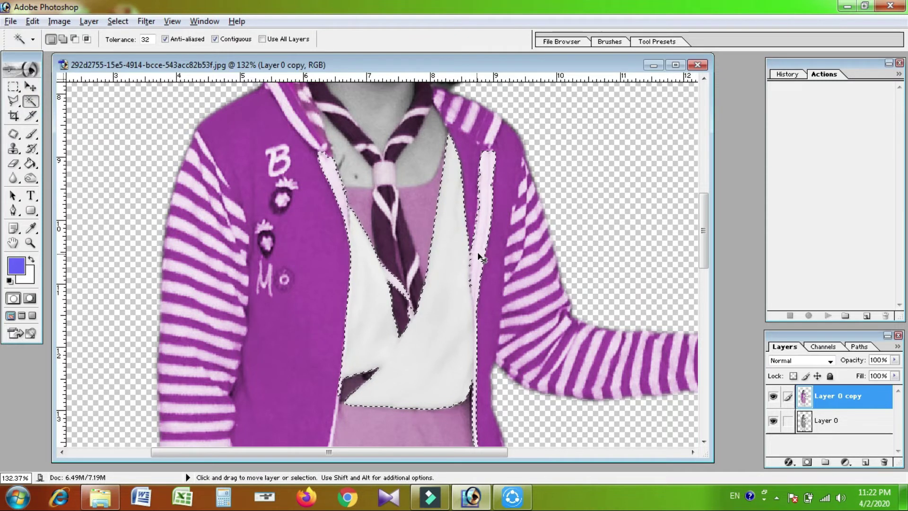
left_click(453, 282, "shift")
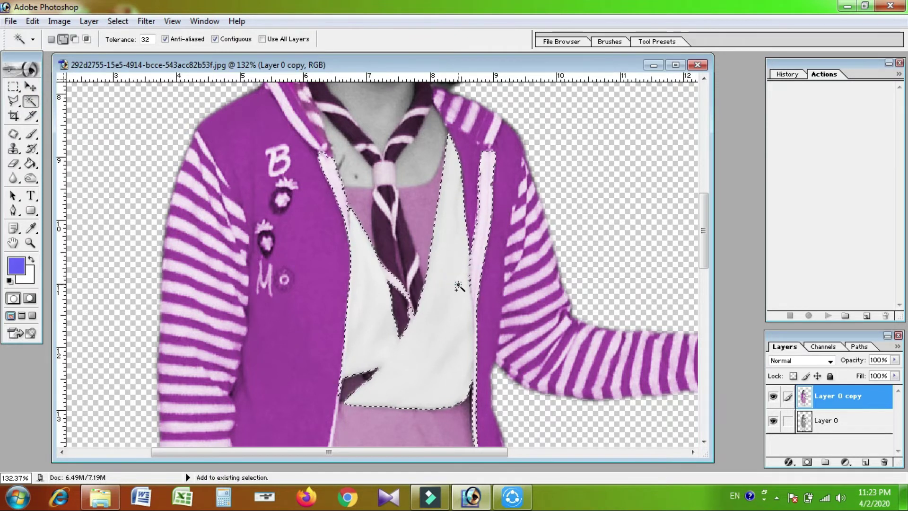
left_click(476, 250, "alt")
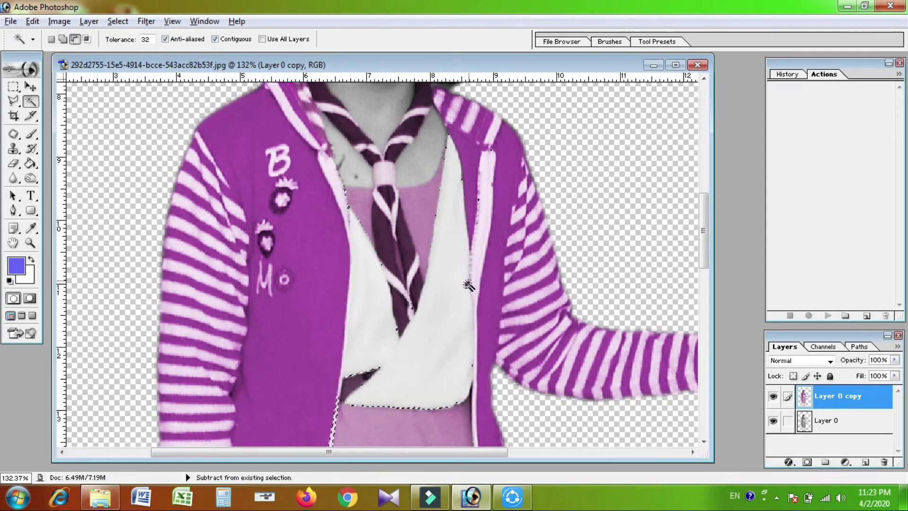
key("ctrl+d")
key("p")
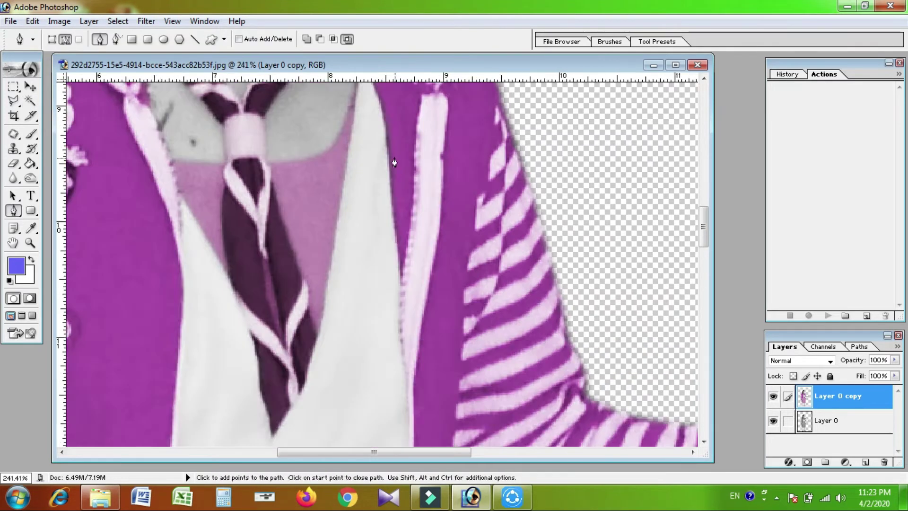
left_click(363, 167)
left_click_drag(386, 227, 386, 240)
left_click(395, 284)
left_click(396, 301)
left_click(394, 318)
scroll(382, 238, "down", 5)
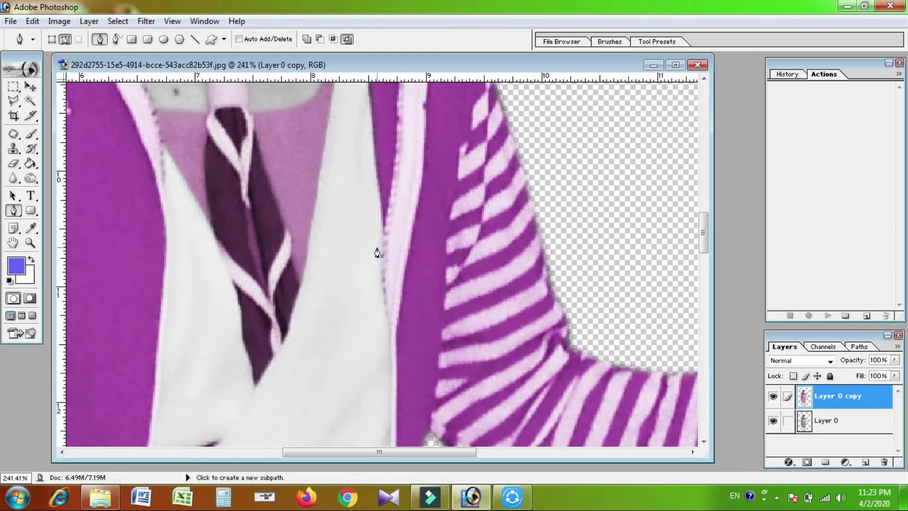
key("ctrl+minus")
key("ctrl+minus")
key("ctrl+minus")
key("w")
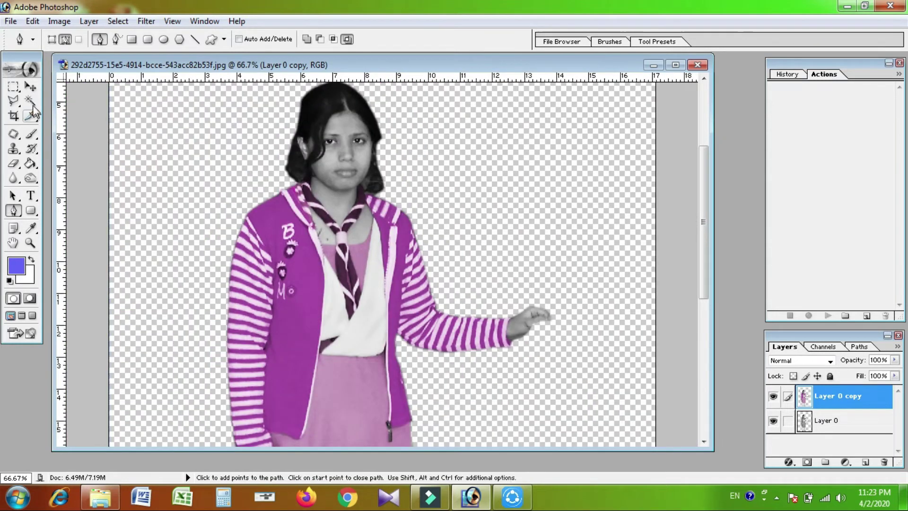
Step: Magic Wand-select the white shirt and brighten it with a raised Curves adjustment
left_click(370, 280)
right_click(376, 299)
key("Escape")
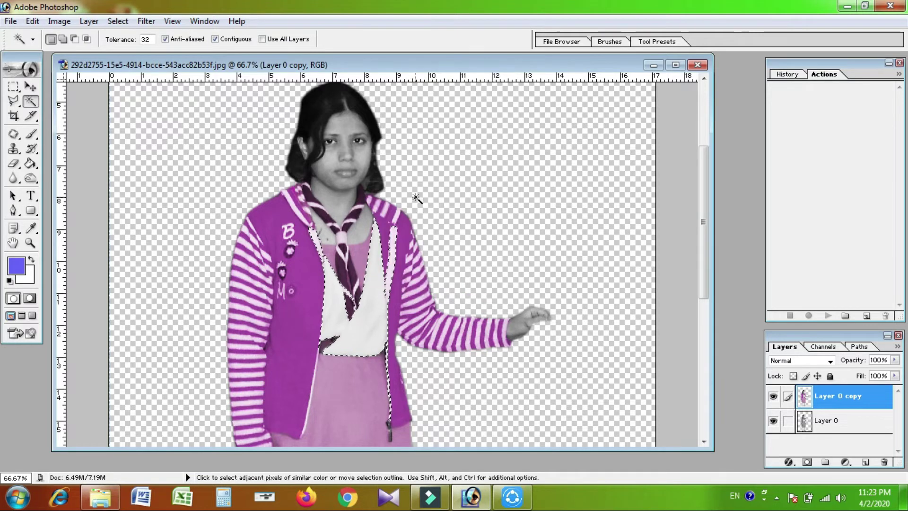
key("ctrl+m")
left_click_drag(631, 242, 631, 225)
left_click(748, 167)
Step: Select the white stripes along the left sleeve and brighten them with Curves
left_click(250, 346)
left_click(251, 347)
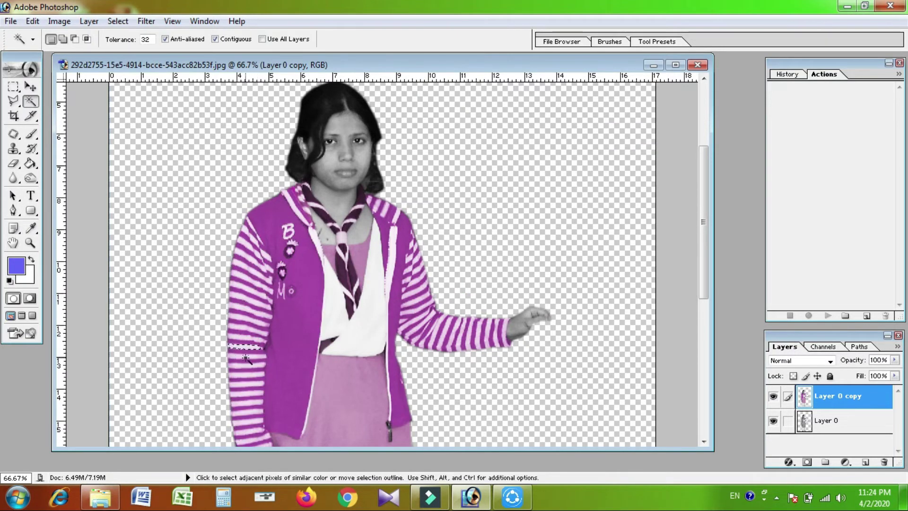
left_click(247, 364, "shift")
left_click(246, 373, "shift")
left_click(247, 392, "shift")
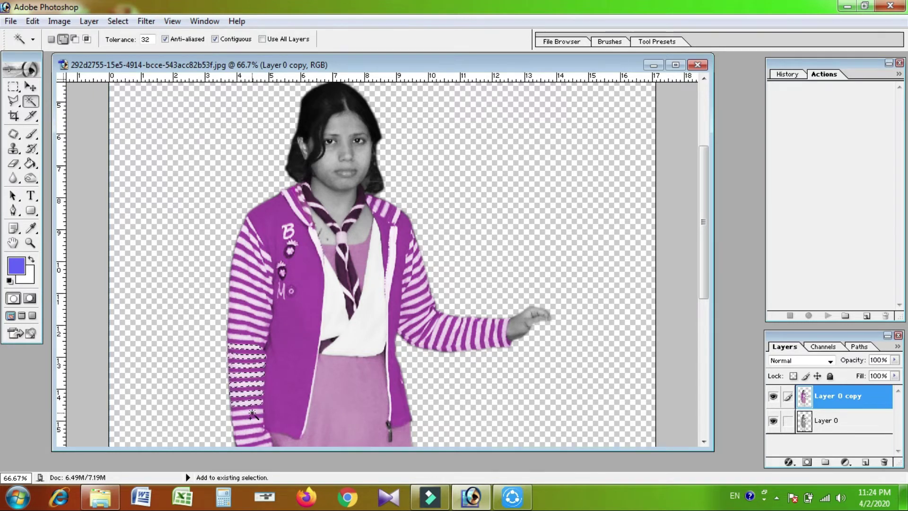
left_click(246, 419, "shift")
scroll(246, 418, "down", 5)
left_click(249, 303, "shift")
left_click(266, 259, "shift")
left_click(246, 201, "shift")
left_click(237, 182, "shift")
left_click(246, 164, "shift")
left_click(245, 139, "shift")
left_click(248, 118, "shift")
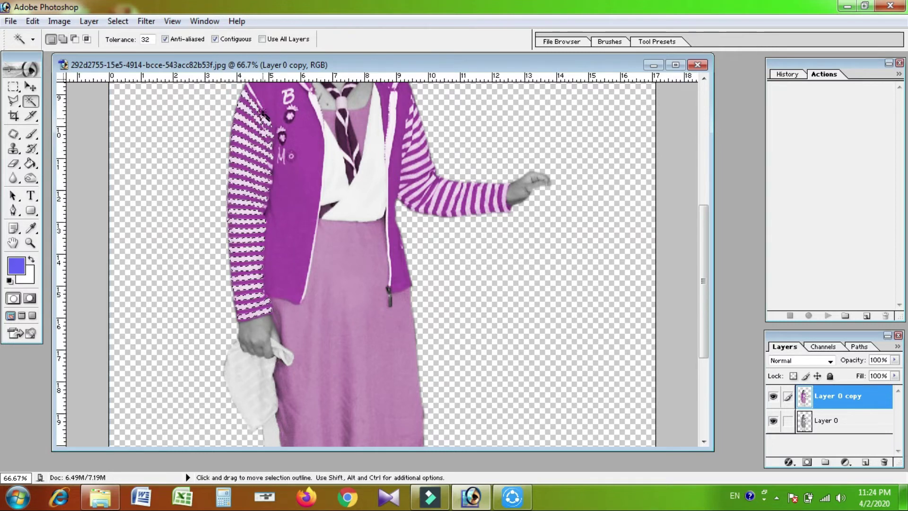
scroll(251, 110, "up", 1)
key("ctrl+m")
left_click_drag(634, 239, 634, 222)
left_click(749, 167)
Step: Select the white stripes along the right sleeve and brighten them with Curves
key("w")
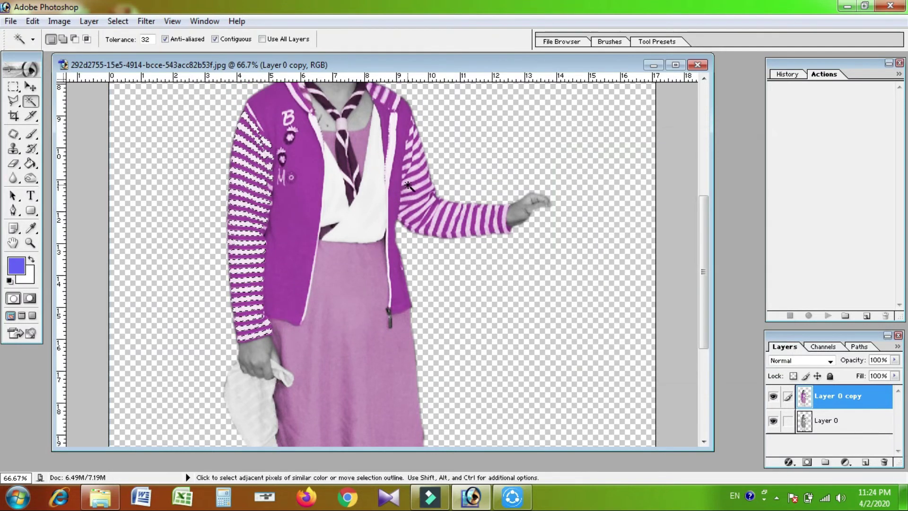
left_click(420, 144, "shift")
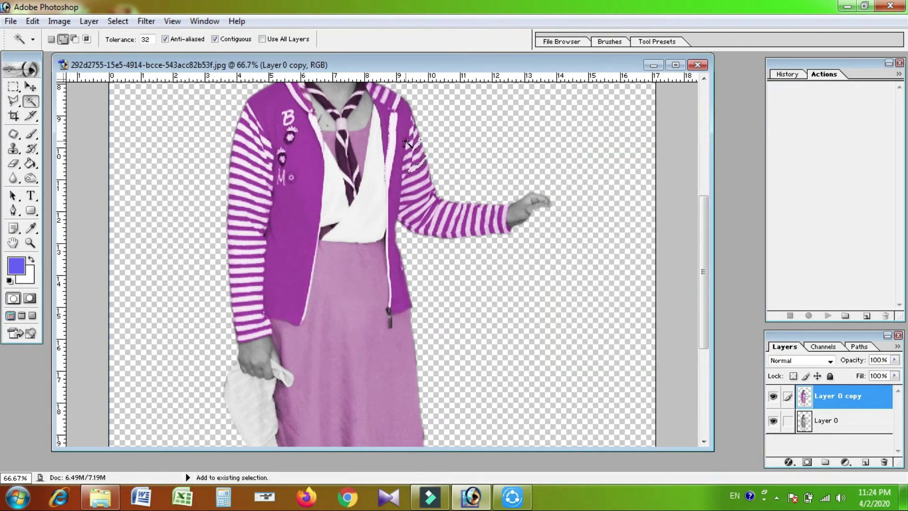
left_click(411, 166, "shift")
left_click(415, 184, "shift")
left_click(416, 204, "shift")
key("ctrl+space")
left_click(436, 221)
left_click(437, 221)
left_click(222, 340, "shift")
left_click(246, 331, "shift")
left_click(326, 338, "shift")
left_click(399, 330, "shift")
left_click(454, 338, "shift")
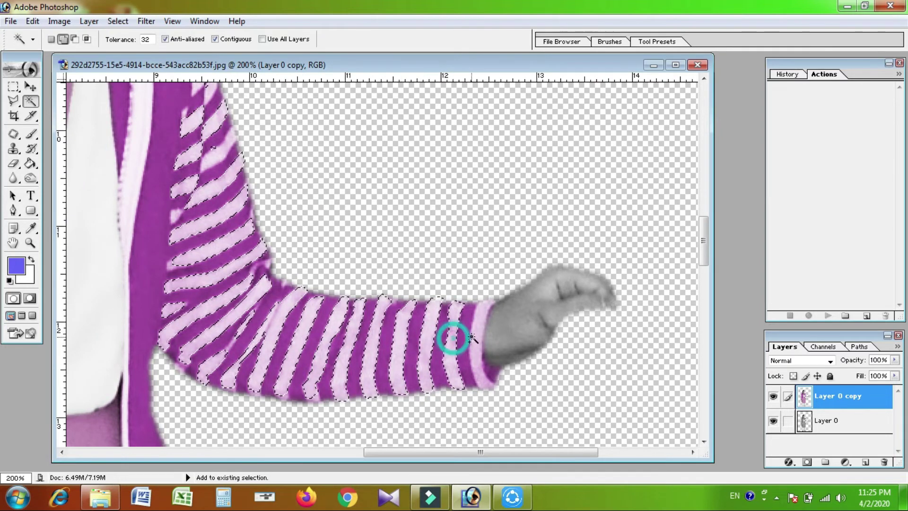
key("ctrl+m")
left_click(633, 224)
key("Escape")
Step: Add the upper sleeve stripes to the selection and brighten them with Curves
key("w")
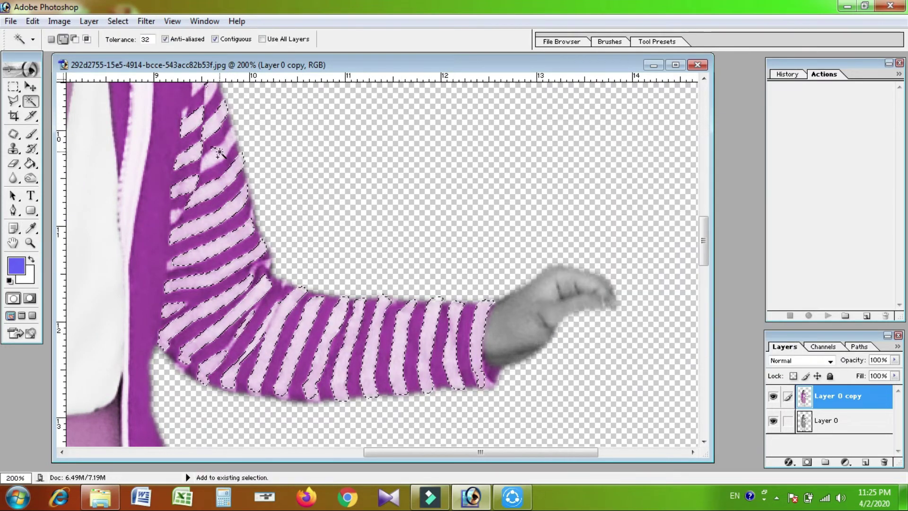
scroll(221, 135, "up", 2)
left_click(221, 134, "shift")
key("ctrl+m")
key("Return")
Step: Select the neckerchief stripes and knot, then brighten them with a raised Curves adjustment
key("ctrl+minus")
key("ctrl+minus")
key("ctrl+plus")
left_click(341, 169, "shift")
left_click(375, 210, "shift")
left_click(391, 233)
left_click(407, 202)
left_click(428, 168)
left_click(314, 124)
left_click(425, 349)
key("ctrl+m")
left_click_drag(610, 241, 610, 231)
key("Return")
key("ctrl+minus")
Step: Zoom onto the hand and start a pen path along its lower edge
scroll(324, 189, "down", 5)
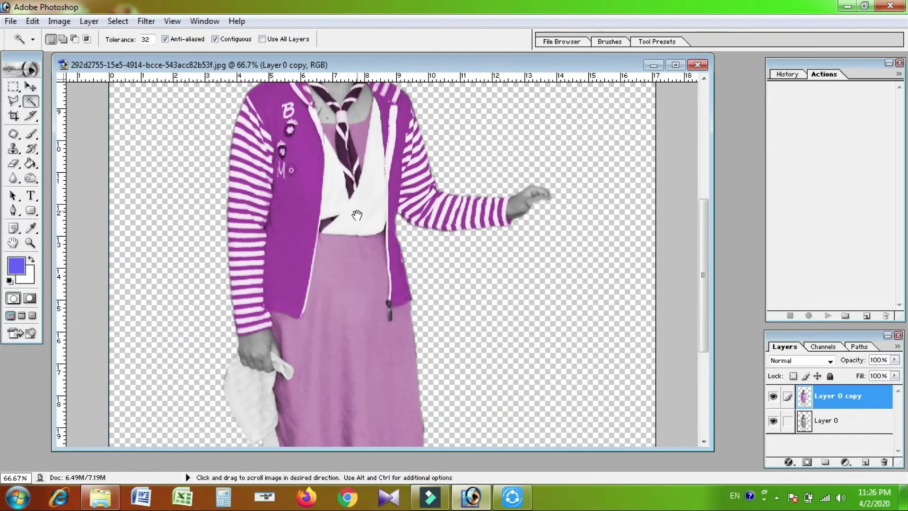
key("ctrl+minus")
scroll(325, 189, "down", 3)
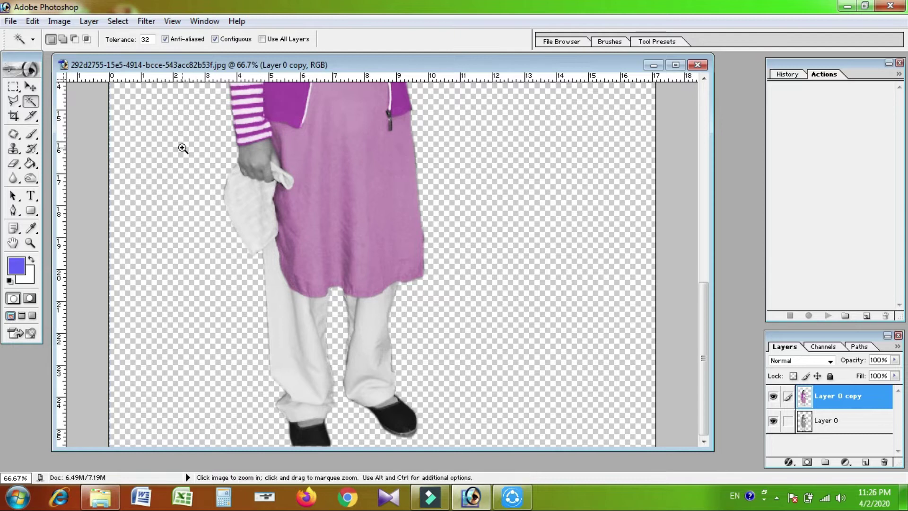
left_click_drag(183, 146, 348, 314)
key("p")
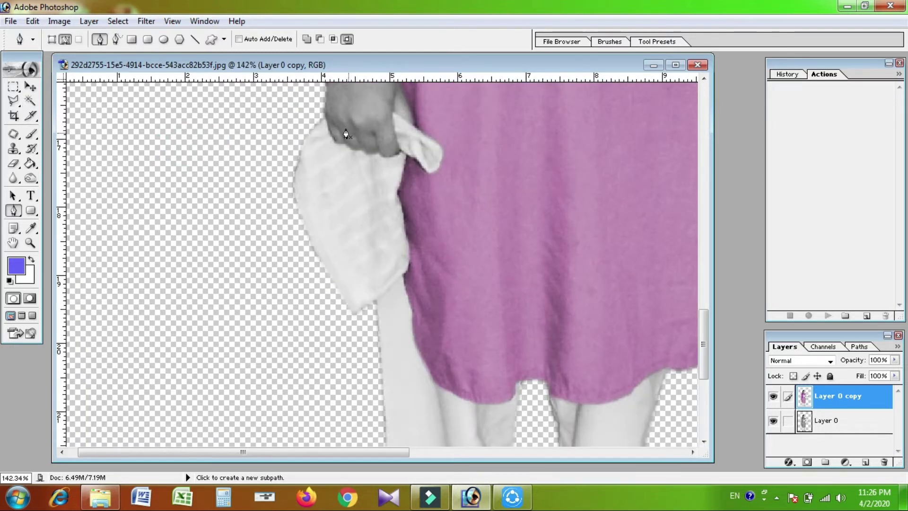
left_click(319, 109)
left_click(330, 143)
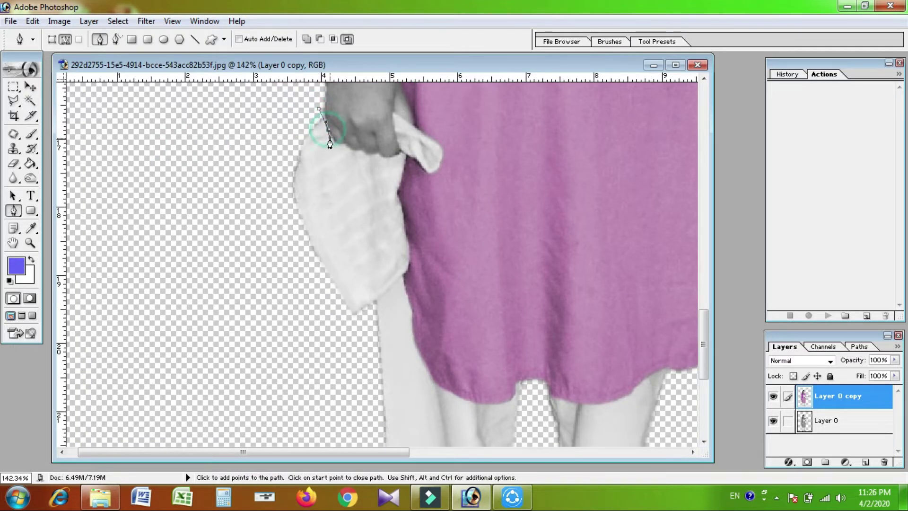
left_click(341, 144)
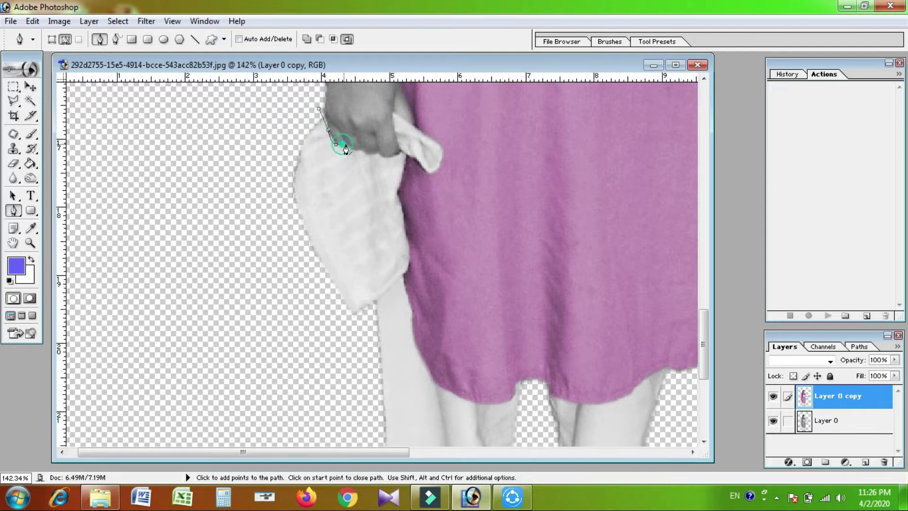
left_click(353, 150)
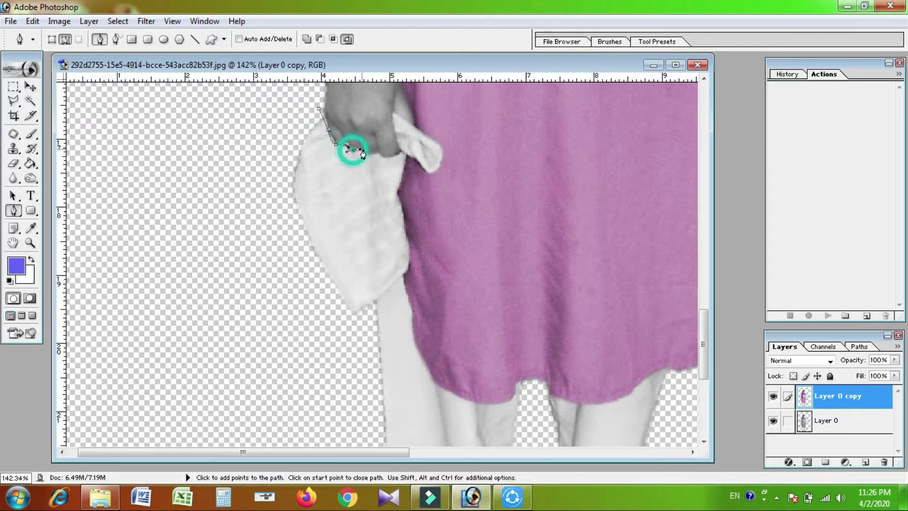
left_click(363, 150)
key("ctrl+z")
left_click_drag(374, 160, 399, 145)
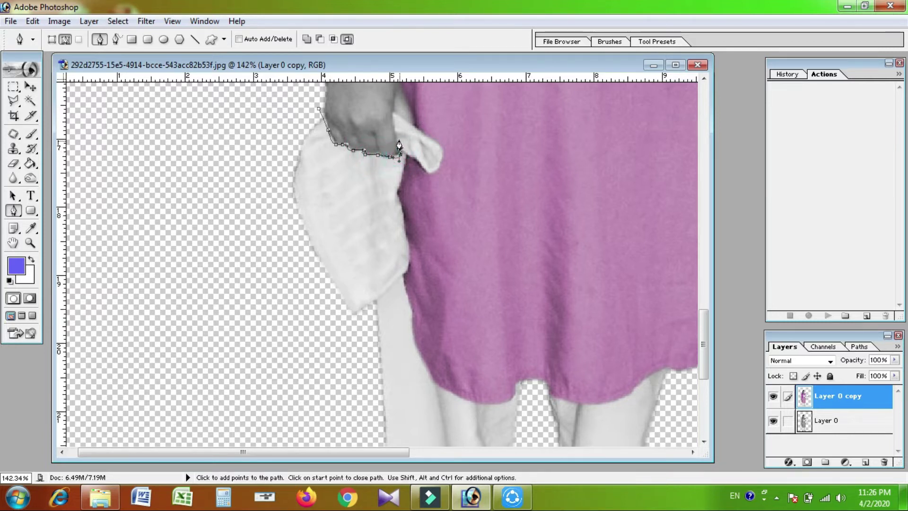
left_click(378, 136, "ctrl")
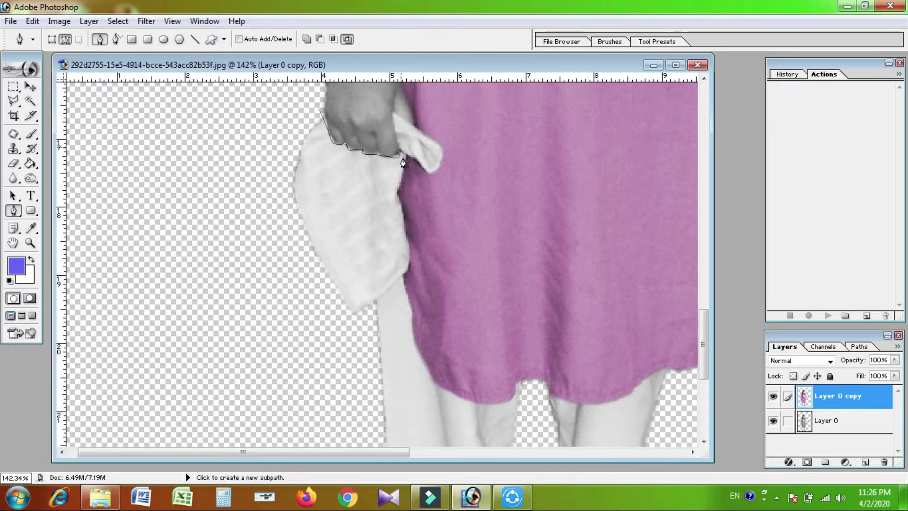
Step: Extend the pen path around the cloth's folded edge and tip, back toward the skirt
left_click(403, 158)
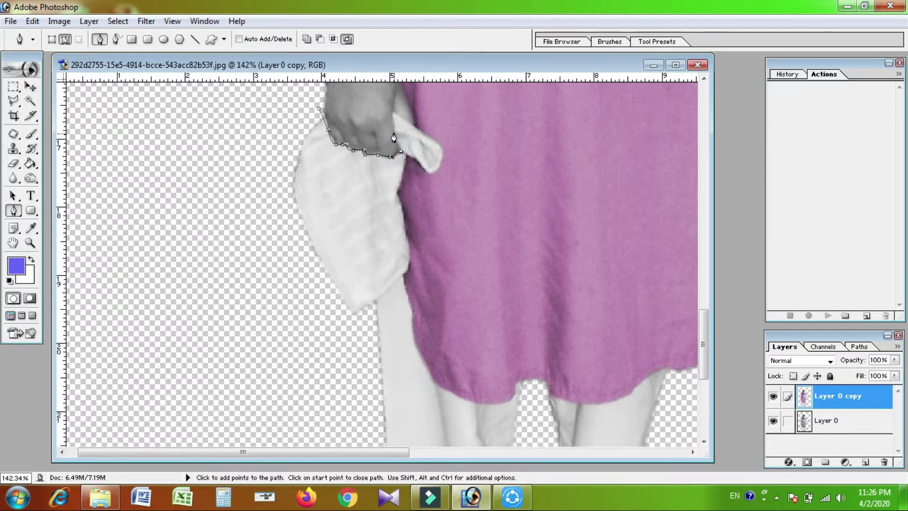
left_click(401, 115)
left_click(428, 133)
left_click(430, 139)
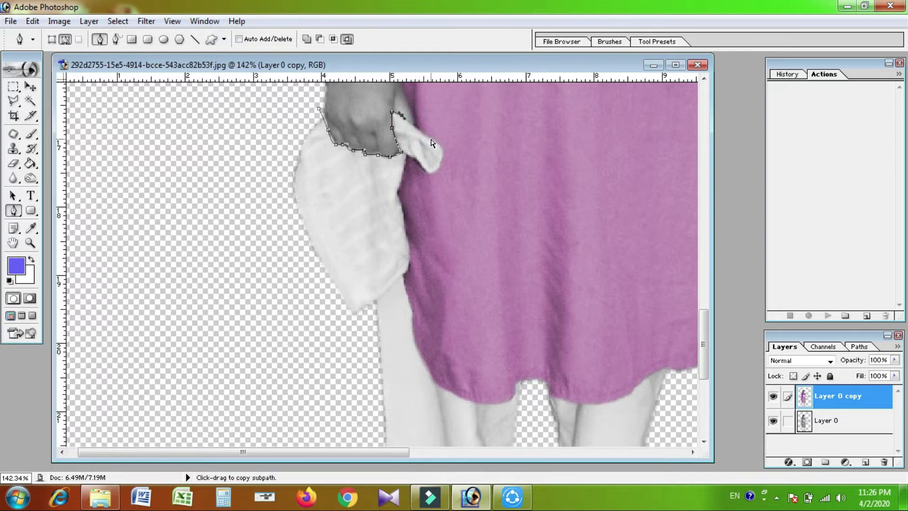
left_click(441, 159)
left_click(438, 167)
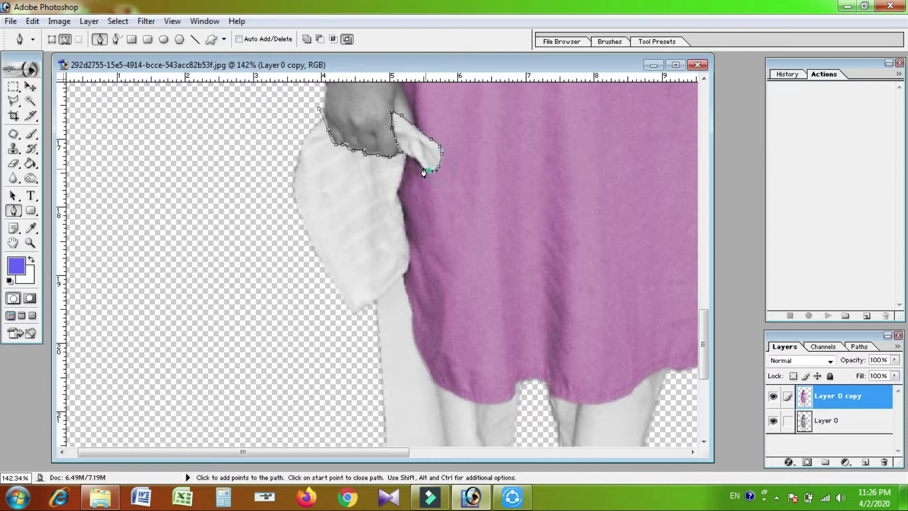
left_click(413, 157)
left_click(405, 155)
Step: Trace the path down the skirt's left edge and finish it
left_click(402, 176)
left_click(399, 198)
left_click(404, 216)
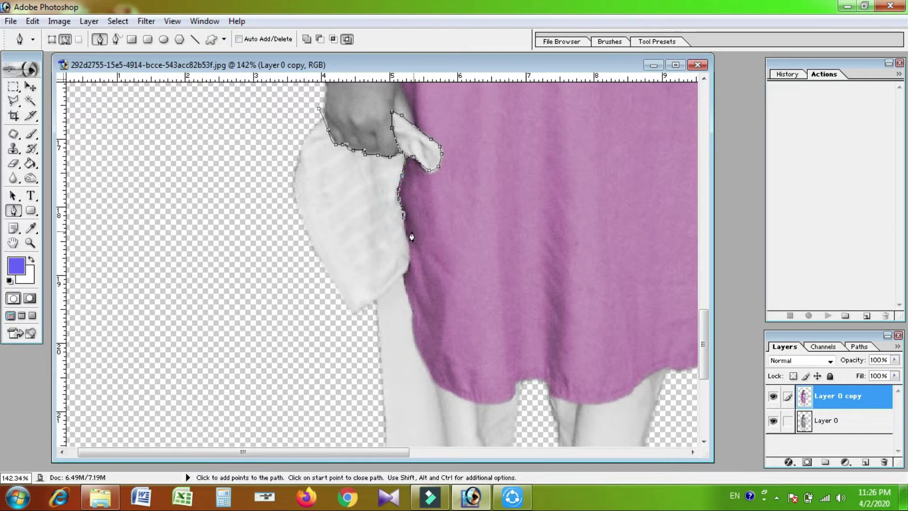
left_click(406, 272)
scroll(416, 255, "down", 3)
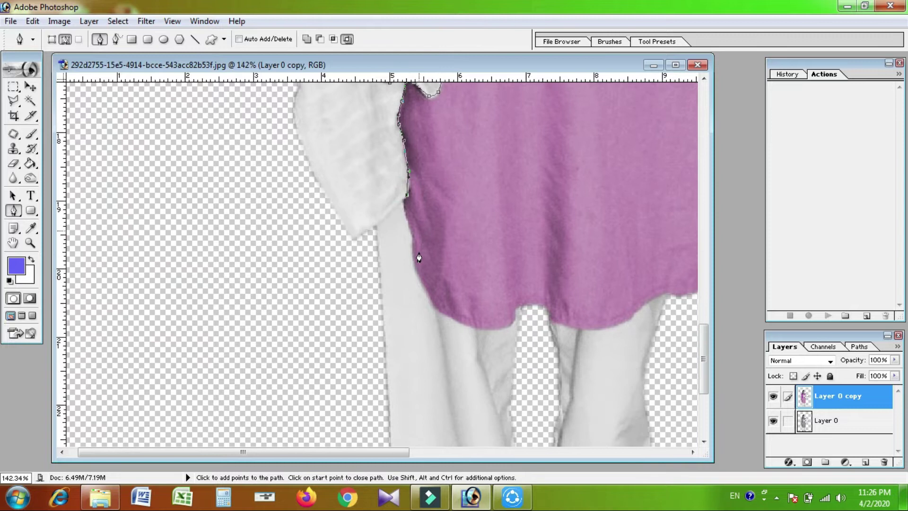
key("Return")
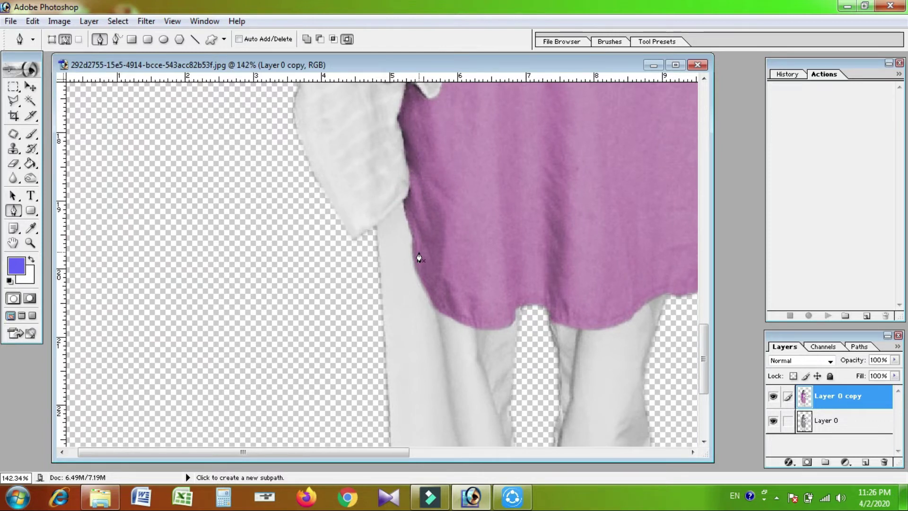
left_click(30, 101)
Step: Magic Wand-add the white cloth and both trouser legs, subtracting the shoe edge
left_click(359, 157)
scroll(404, 234, "down", 1)
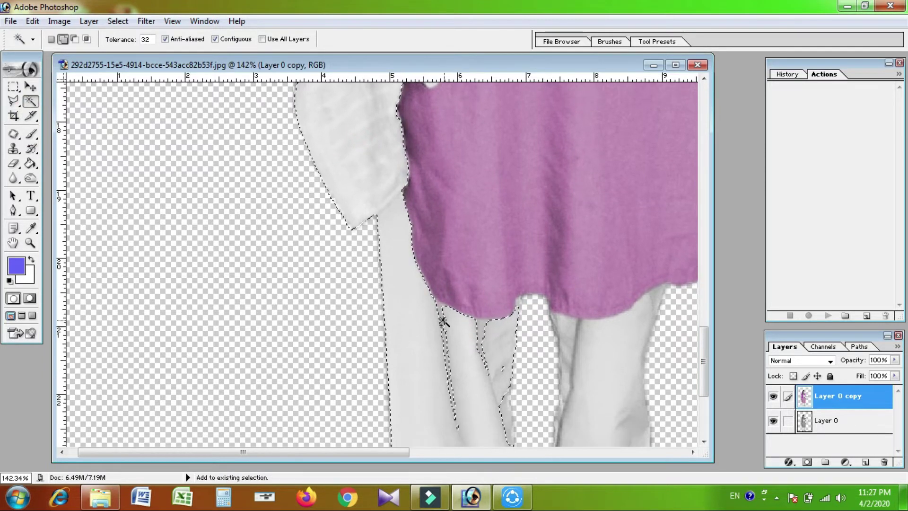
left_click(441, 314)
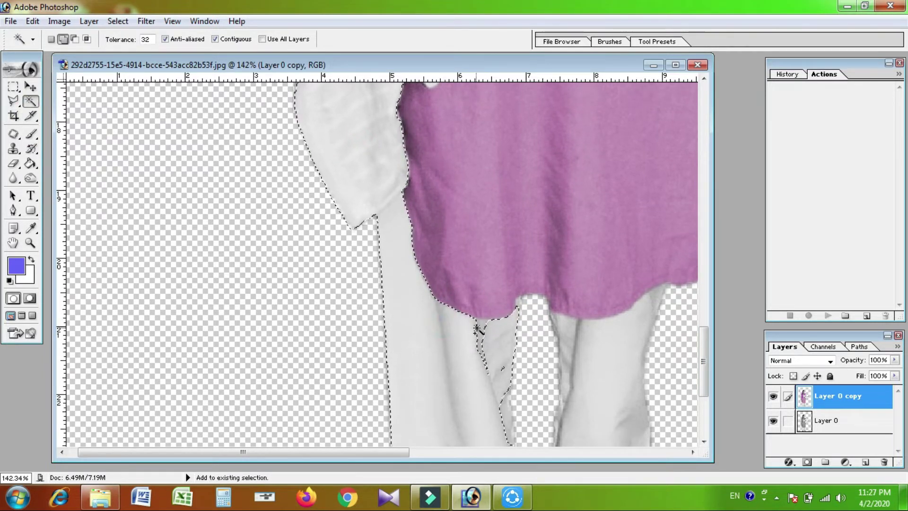
left_click(480, 333, "shift")
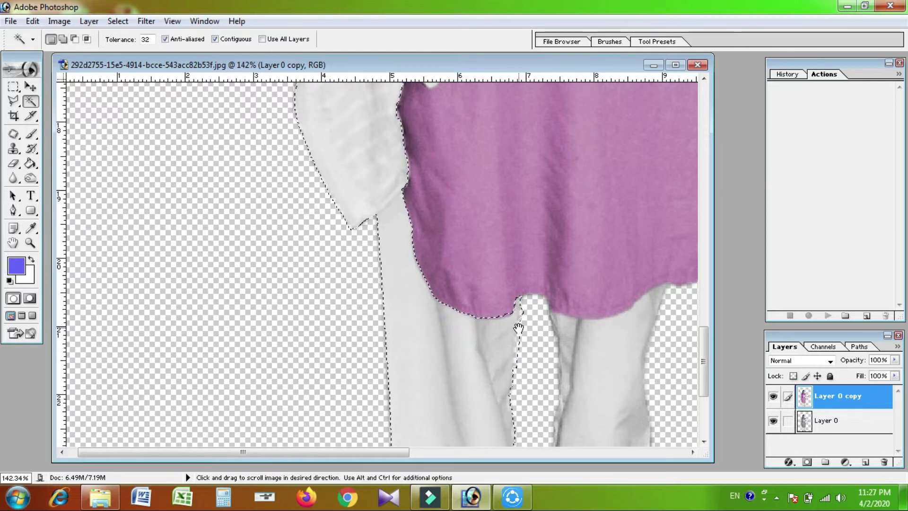
left_click_drag(519, 327, 290, 161)
left_click(377, 272, "shift")
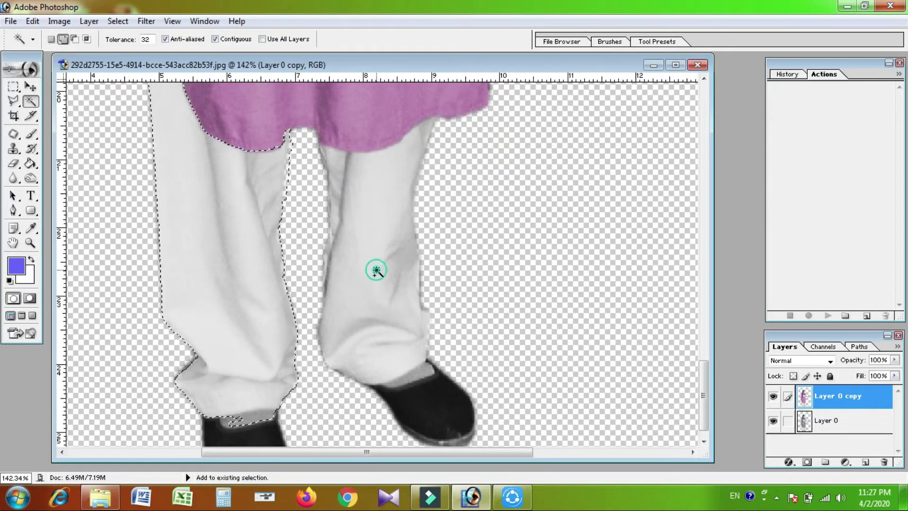
left_click(337, 172, "shift")
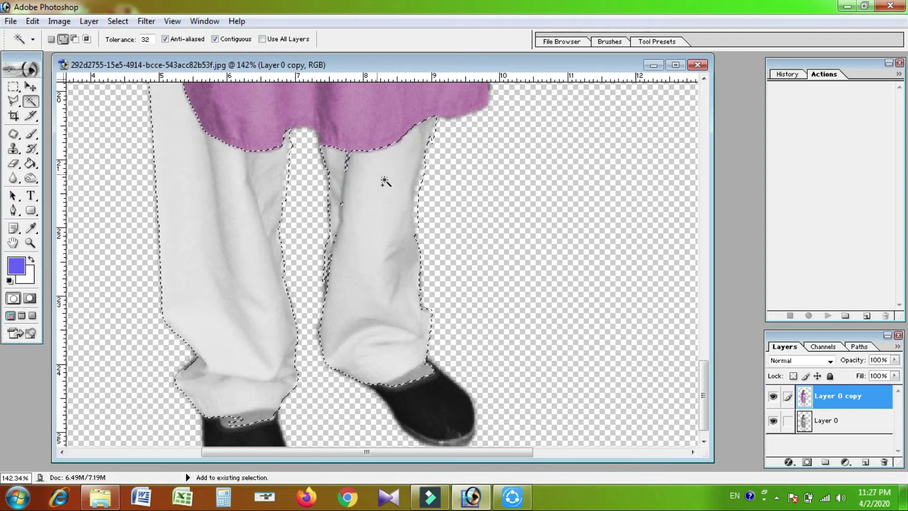
left_click(341, 202, "shift")
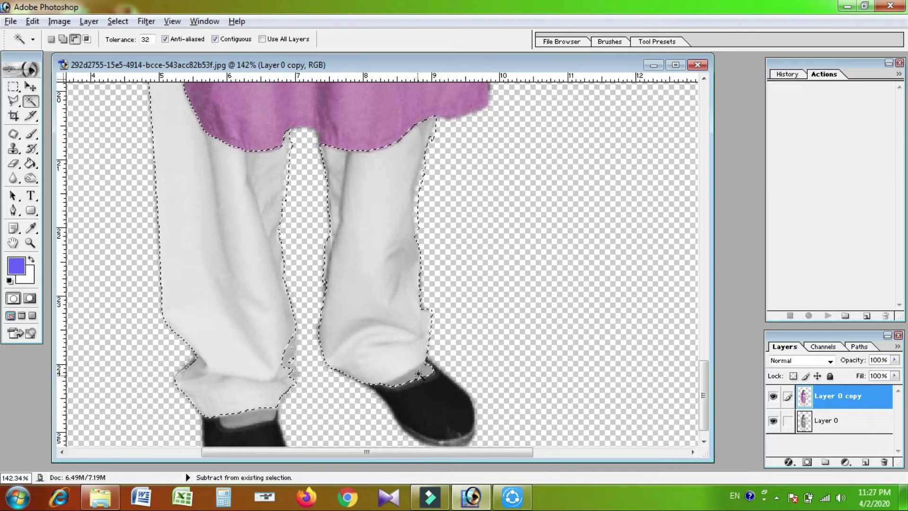
left_click(412, 379, "alt")
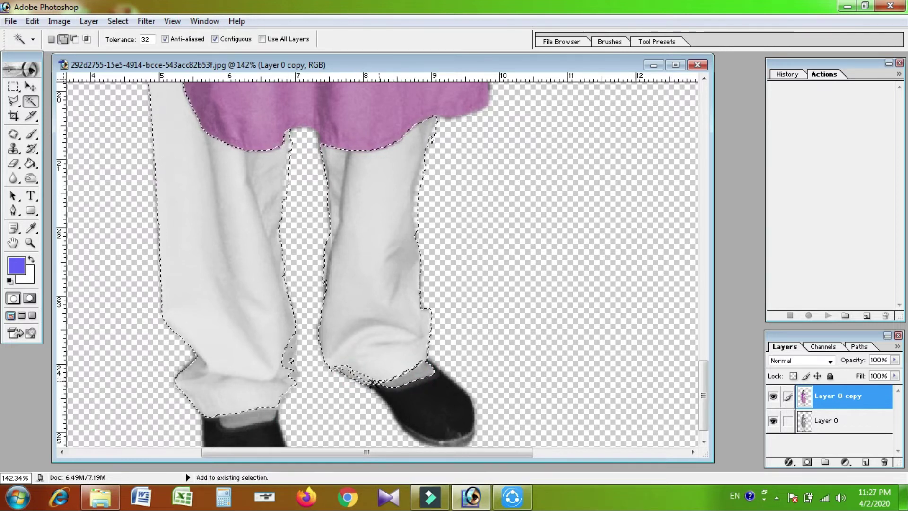
key("space")
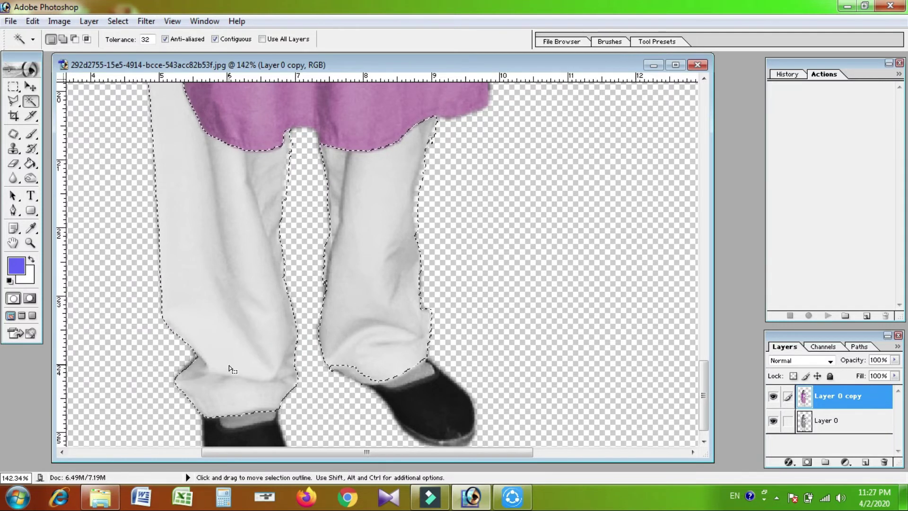
Step: Brighten the selected trousers by raising the Curves midpoint
key("ctrl+m")
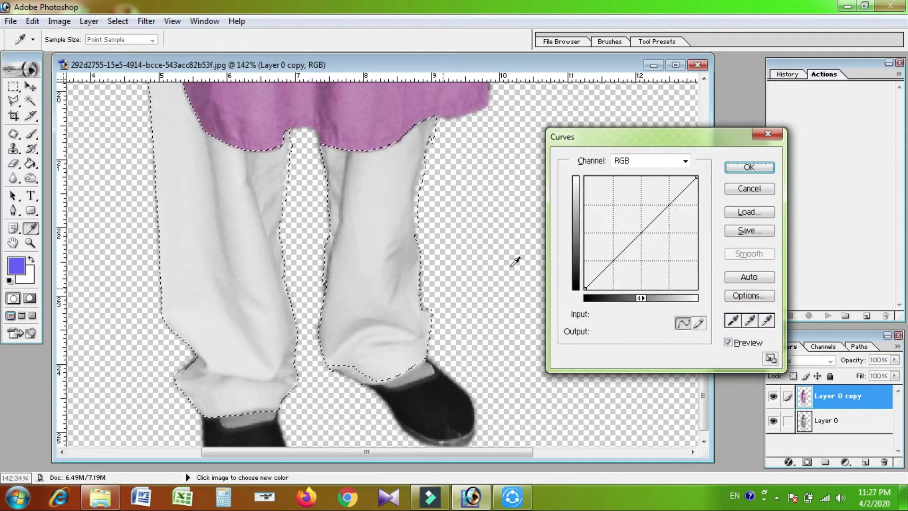
left_click_drag(629, 243, 630, 225)
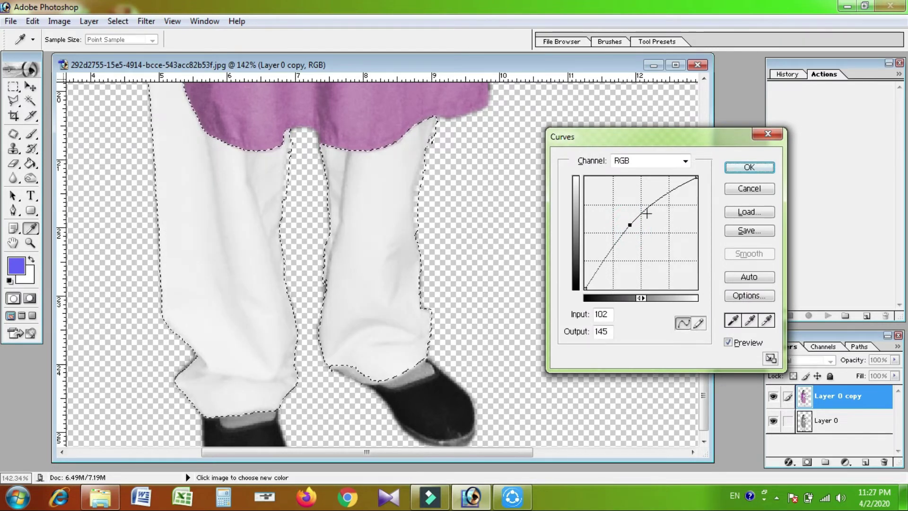
left_click(747, 168)
left_click(420, 252, "alt")
left_click(420, 254, "alt")
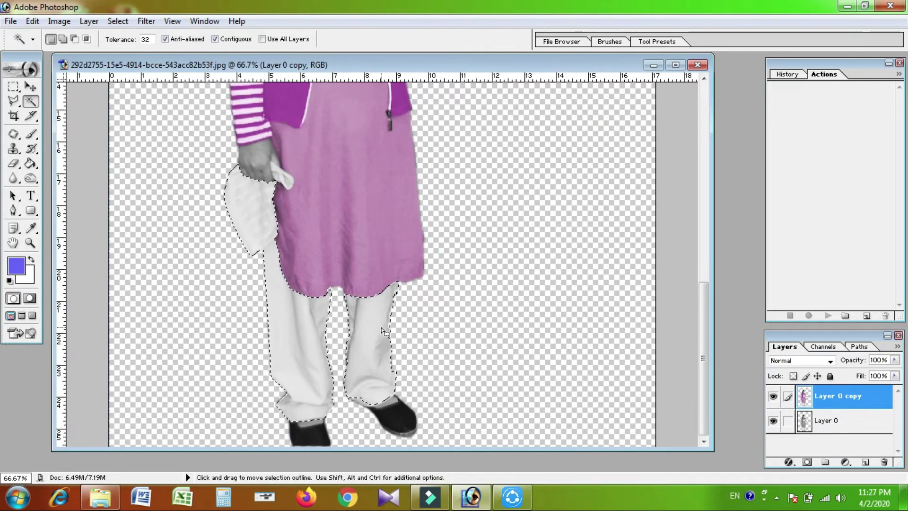
Step: Feather the trouser selection, brighten it again with Curves, and deselect
key("m")
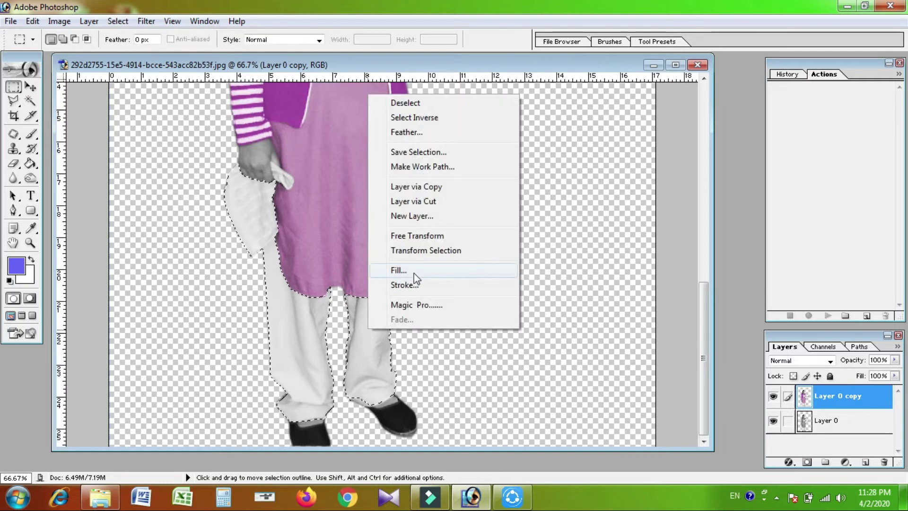
left_click(425, 132)
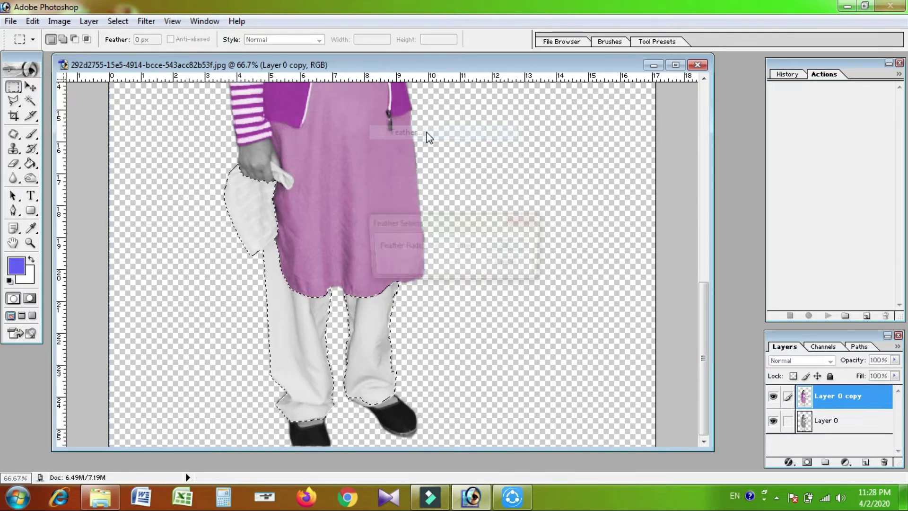
key("Return")
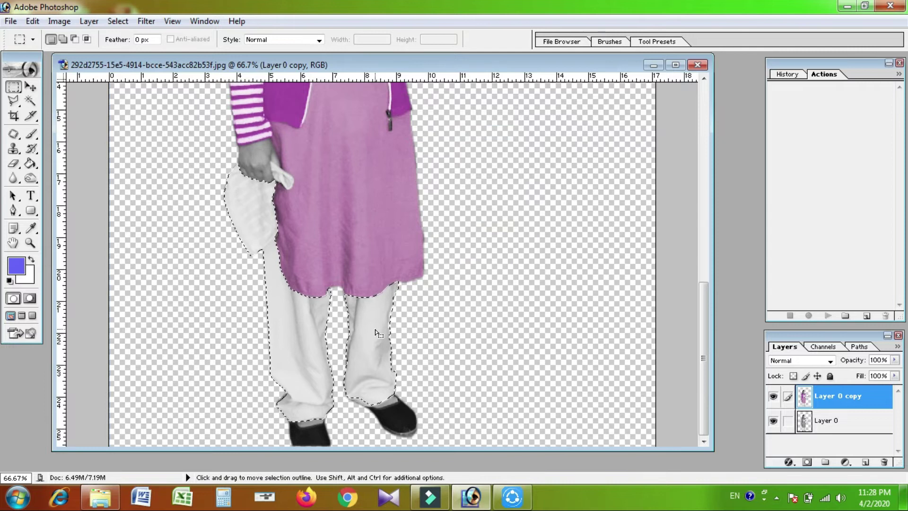
key("ctrl+m")
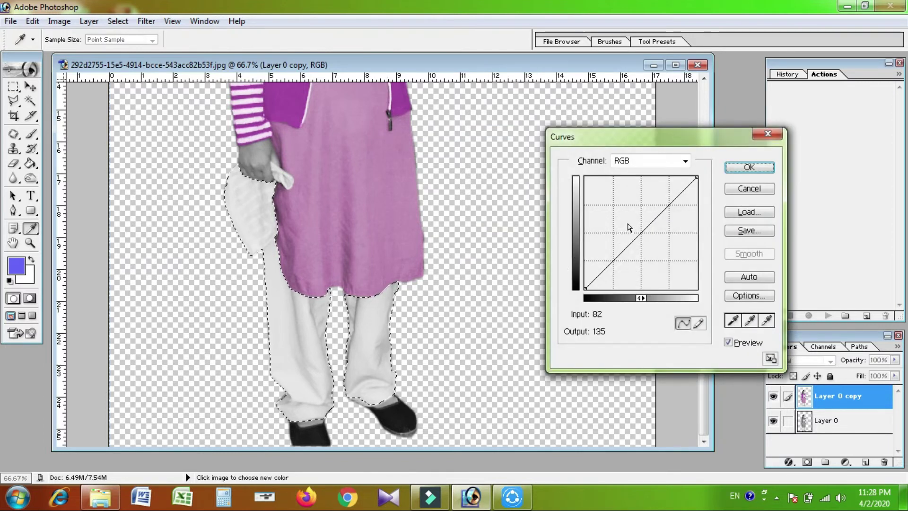
left_click(635, 227)
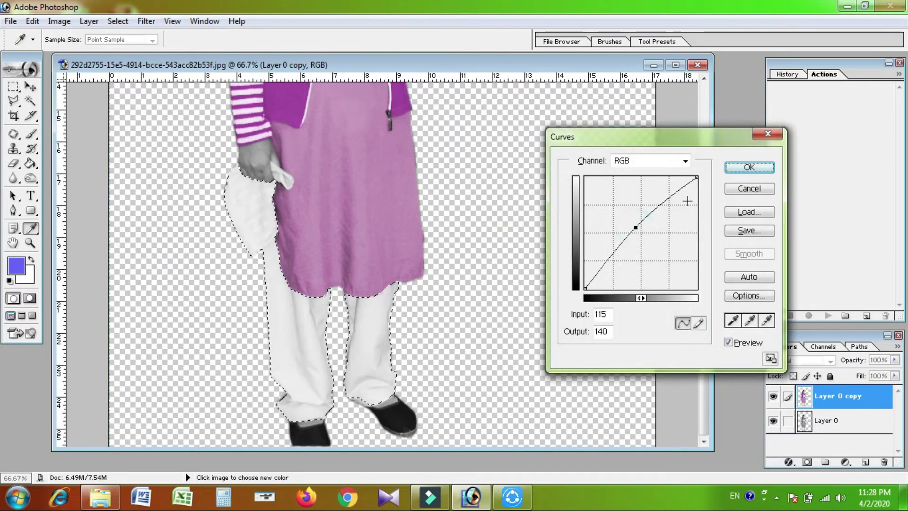
left_click(733, 169)
left_click(370, 241)
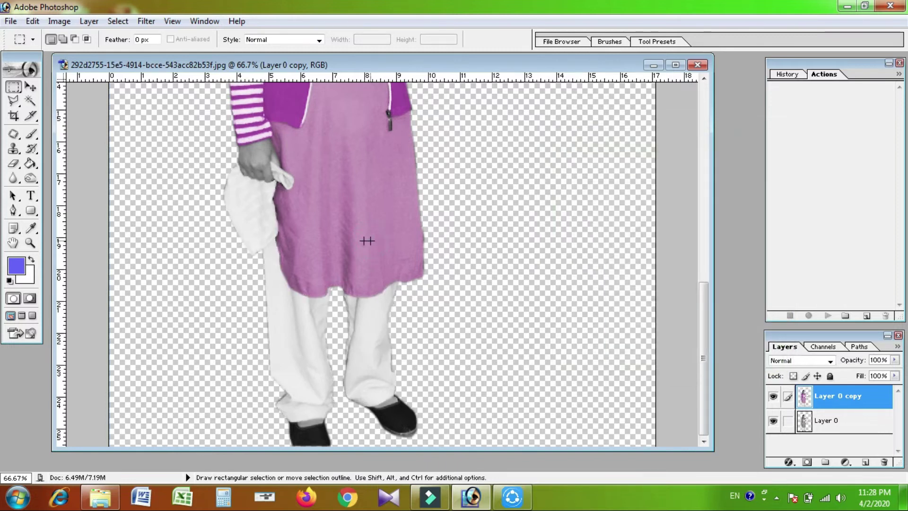
Step: Zoom onto the towel and start a pen path down its top and right edge
key("ctrl+space")
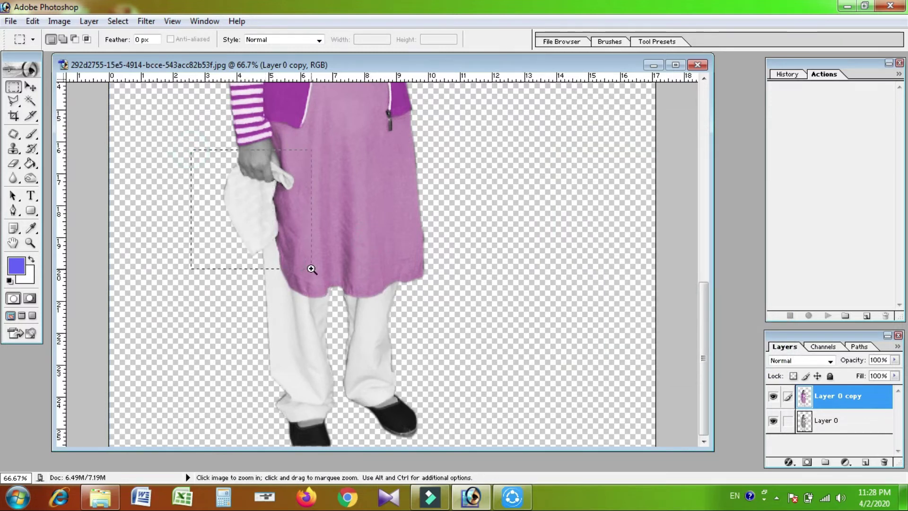
left_click_drag(274, 275, 311, 269)
key("p")
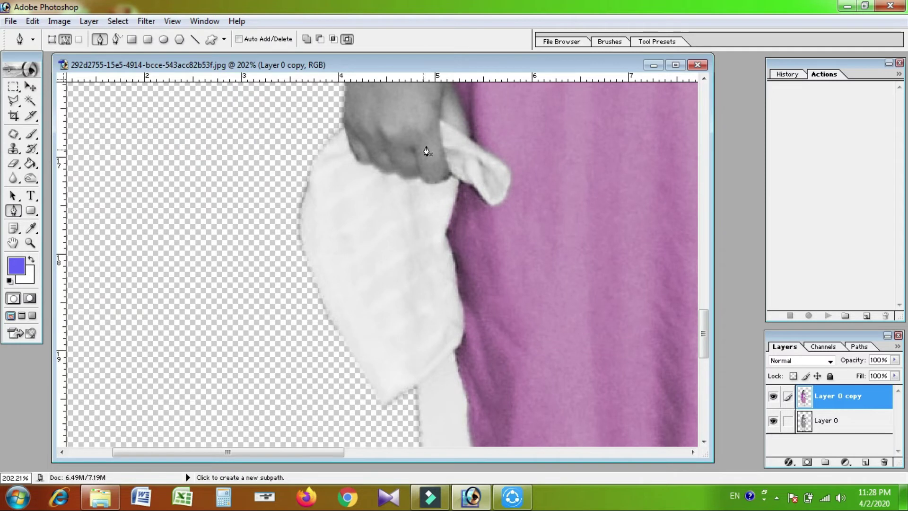
left_click(441, 119)
left_click_drag(509, 167, 512, 182)
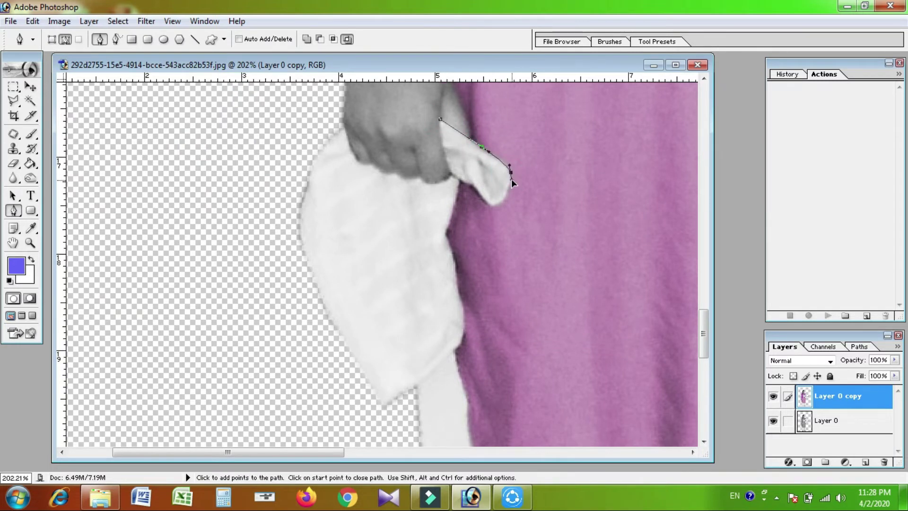
left_click(447, 230)
left_click(457, 270)
left_click(458, 293)
left_click(463, 317)
Step: Close the towel path around its bottom and fist, convert it to a selection, and feather it
left_click(385, 407)
left_click(320, 386)
left_click(212, 258)
left_click(204, 194)
left_click(297, 115)
left_click(414, 178)
left_click(420, 176)
left_click(441, 120)
key("ctrl+Return")
key("m")
key("ctrl+alt+d")
key("Return")
Step: Darken the selected towel with a Curves adjustment
key("ctrl+m")
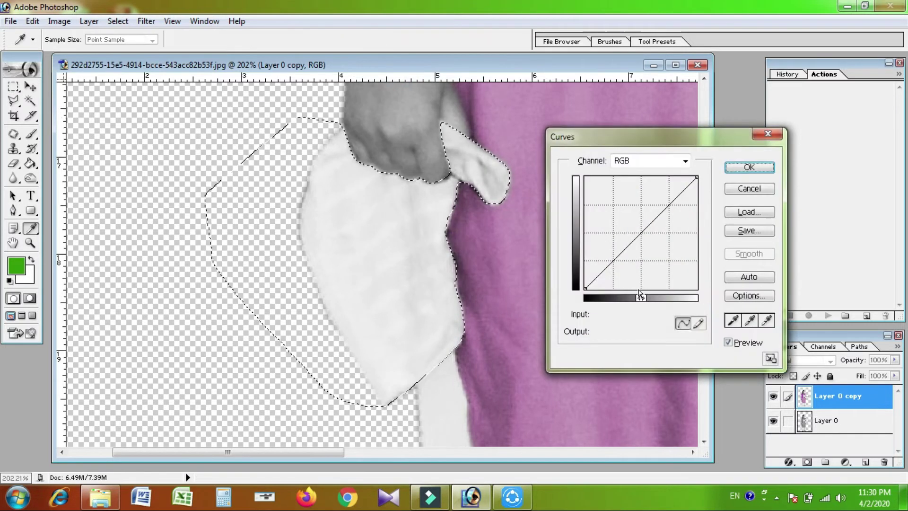
left_click_drag(644, 230, 671, 254)
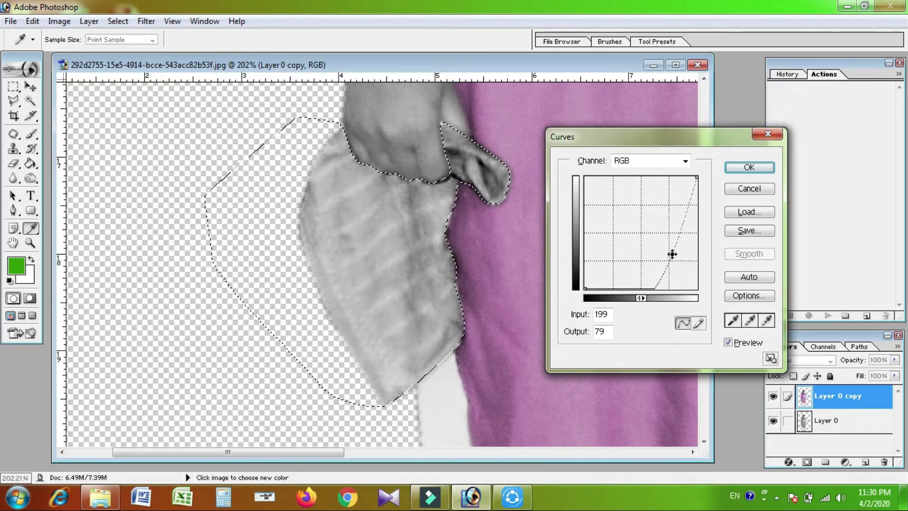
left_click(735, 171)
Step: Fill the towel selection with a bright green in Overlay mode
key("m")
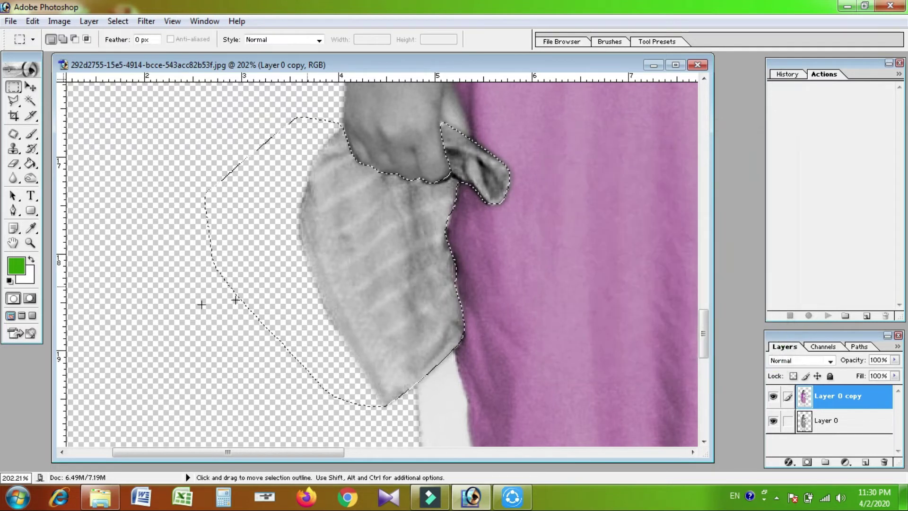
left_click(16, 266)
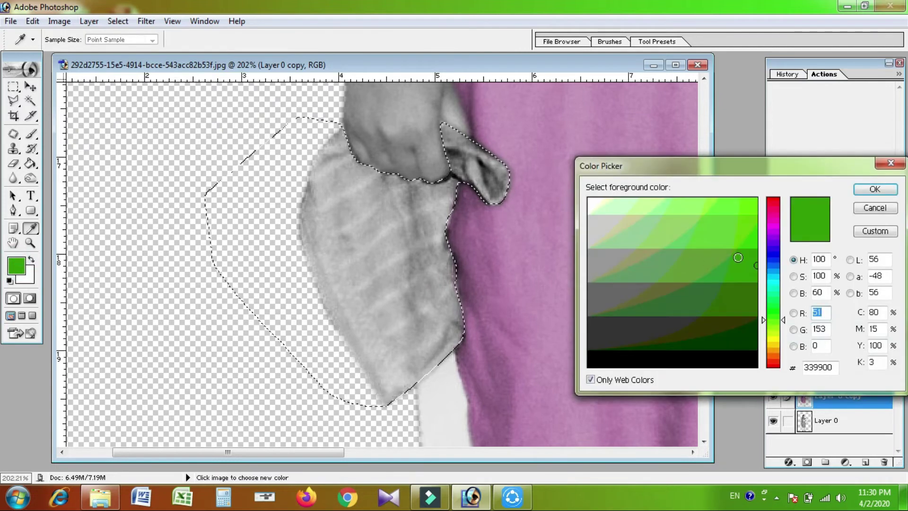
left_click(754, 244)
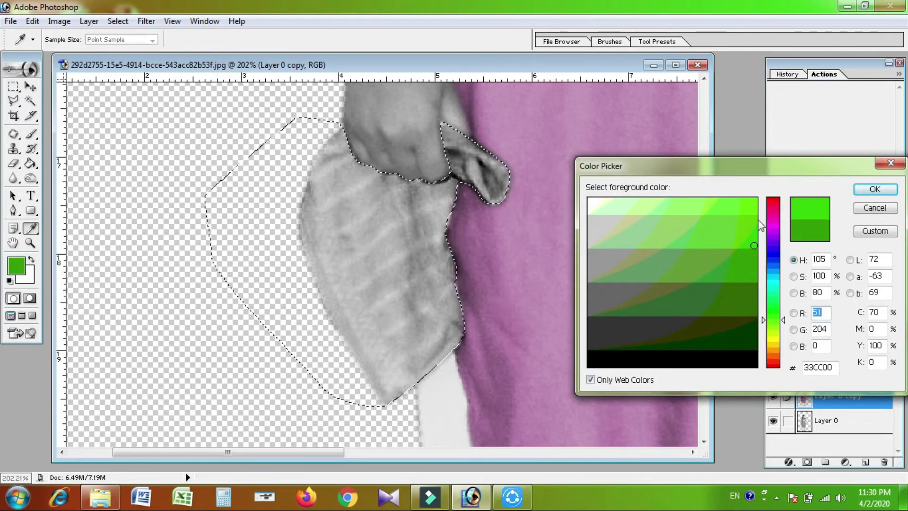
type("102")
left_click(868, 189)
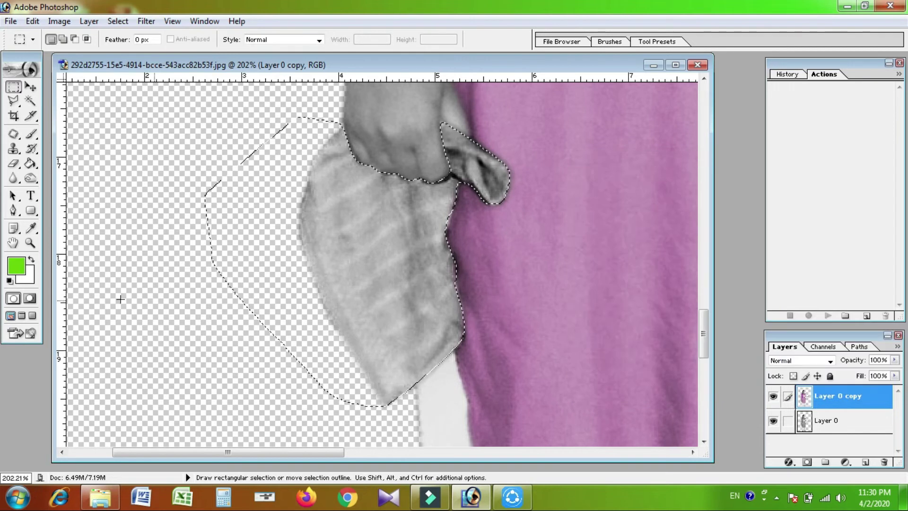
right_click(317, 294)
left_click(361, 234)
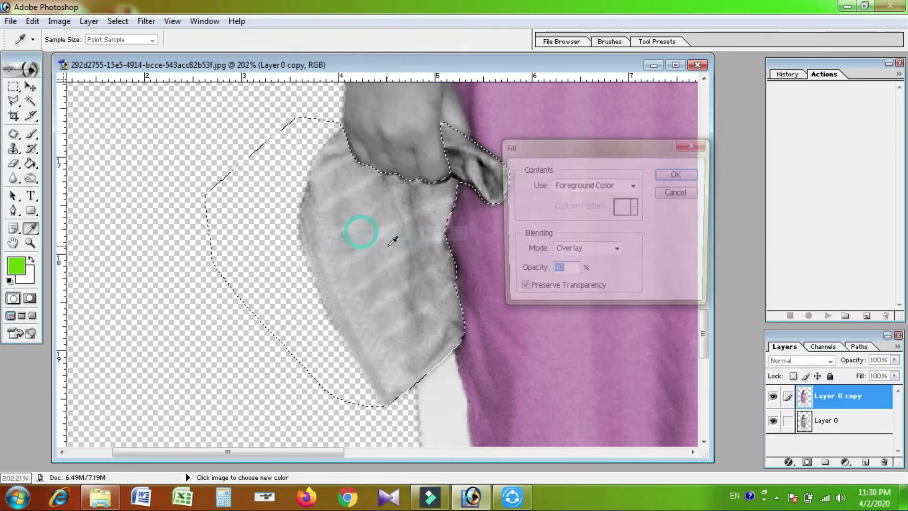
left_click(678, 175)
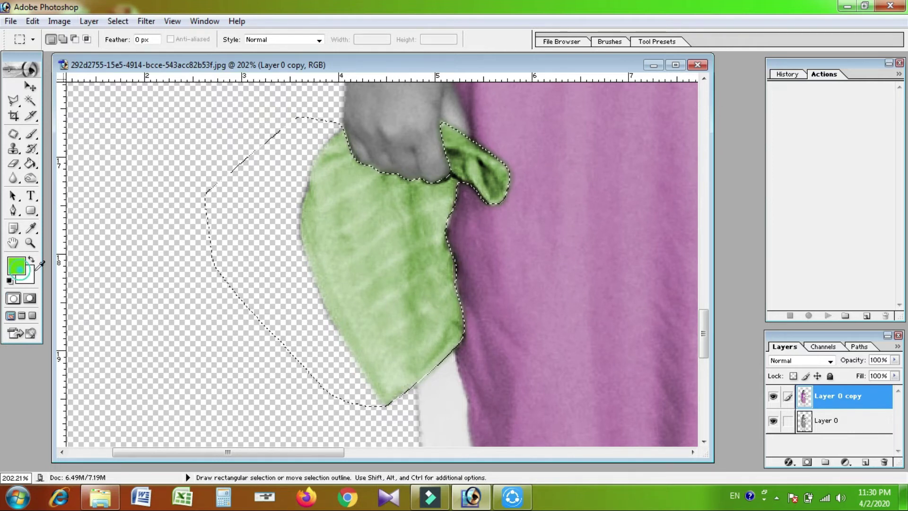
Step: Overlay a darker green fill onto the towel, then deselect
left_click(16, 266)
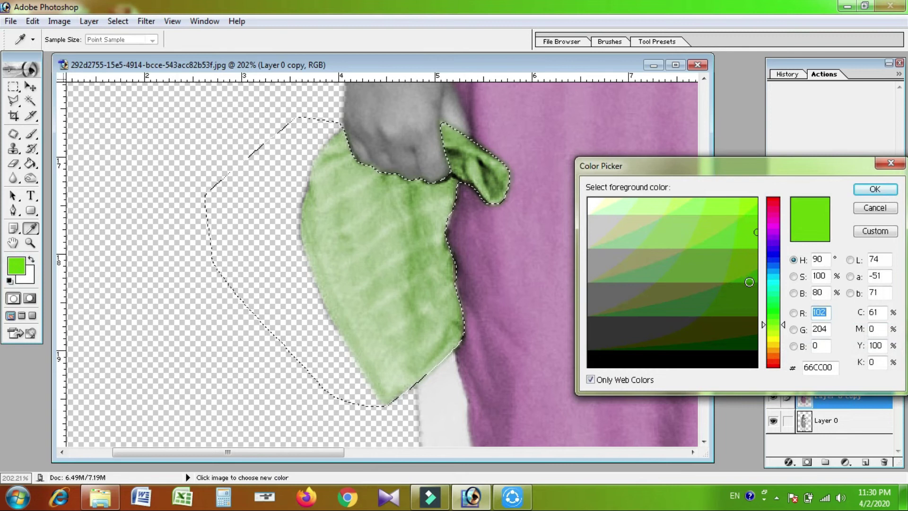
left_click(751, 278)
left_click(875, 190)
key("m")
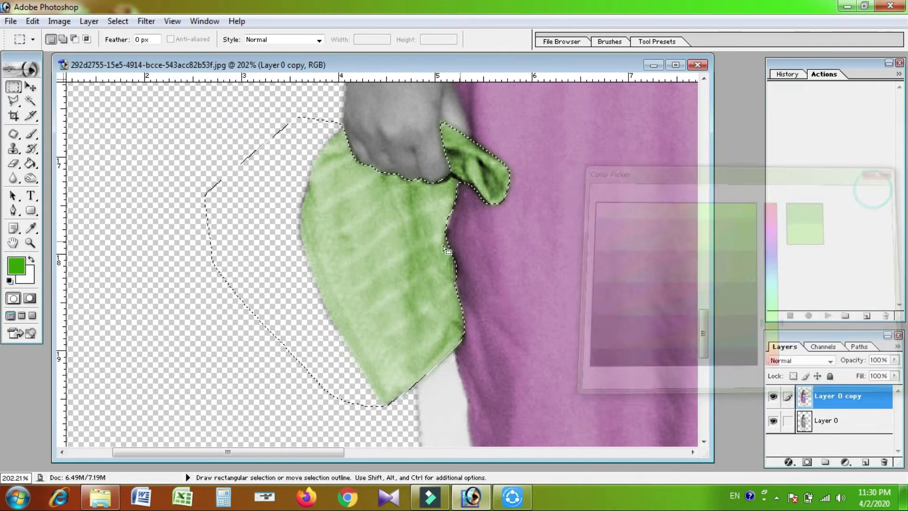
right_click(396, 254)
left_click(437, 194)
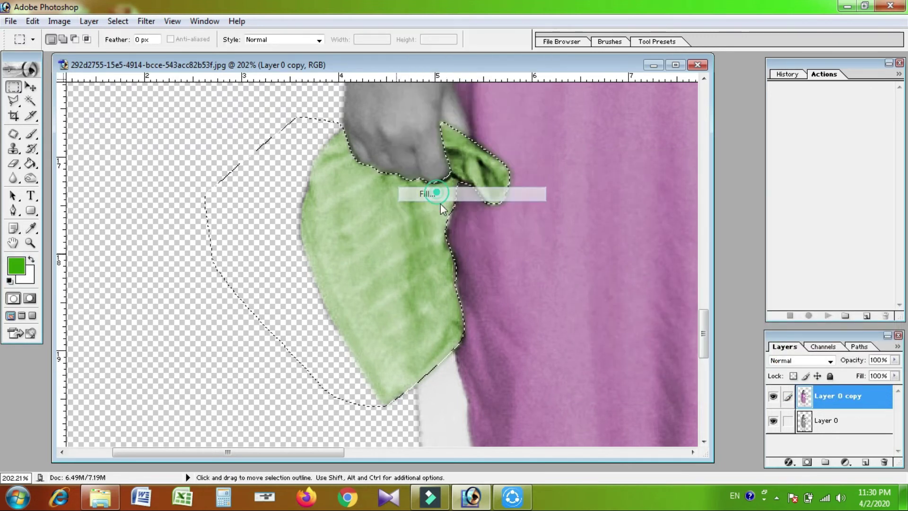
left_click(671, 174)
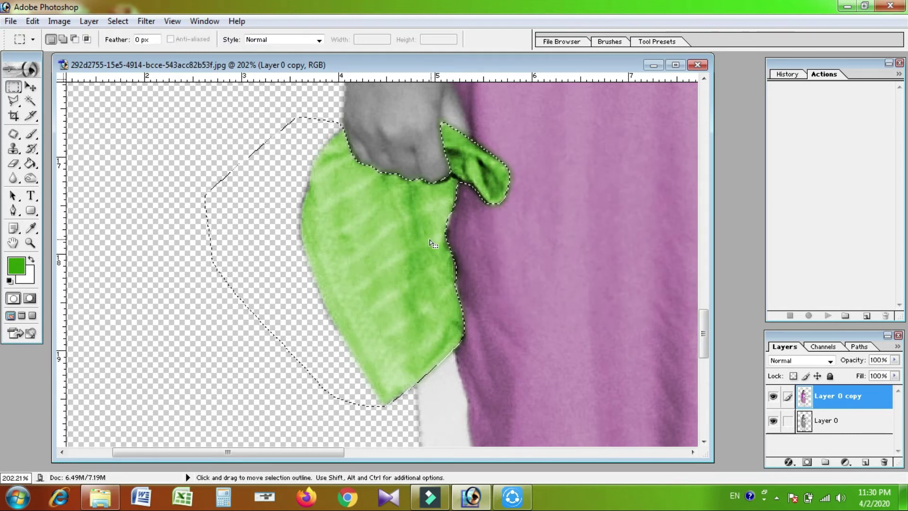
key("ctrl+d")
Step: Zoom out to the whole figure, then marquee-zoom onto the girl's head
left_click(314, 254, "ctrl+alt")
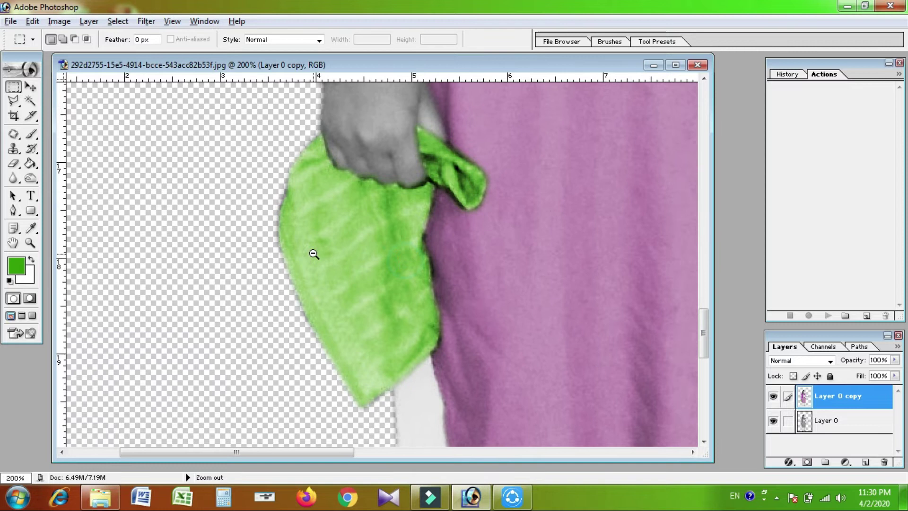
left_click(314, 254, "ctrl+alt")
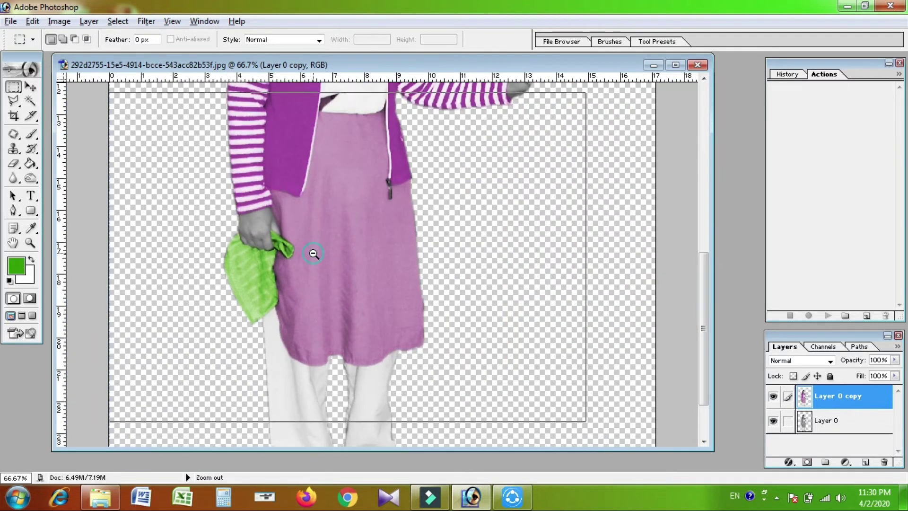
left_click(314, 254, "ctrl+alt")
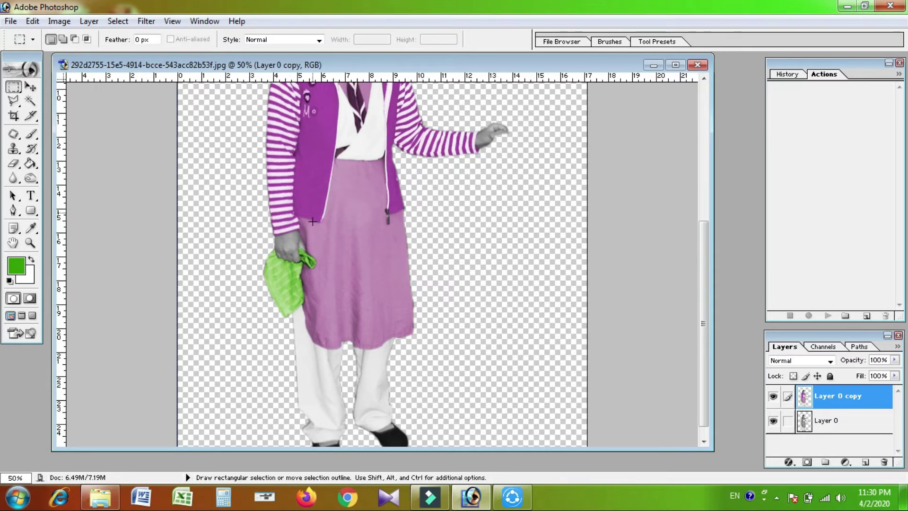
scroll(333, 184, "up", 3)
scroll(333, 246, "up", 2)
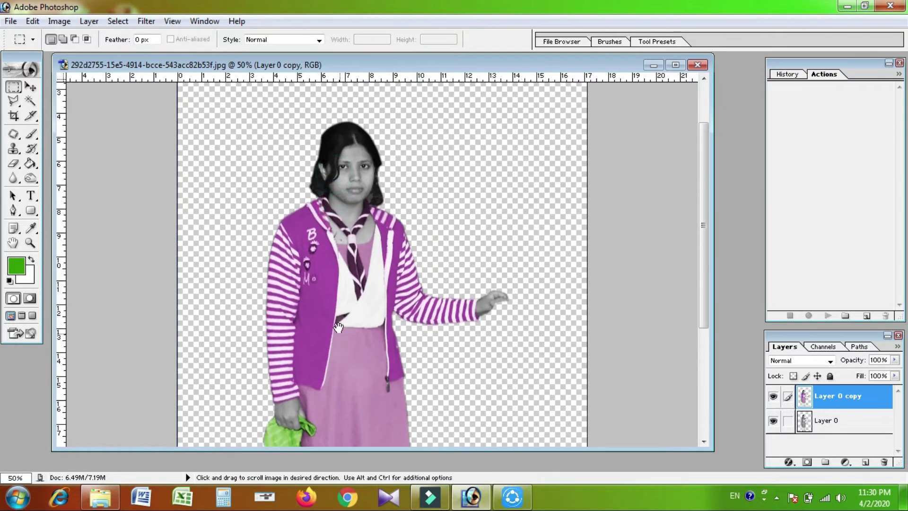
left_click_drag(279, 104, 414, 267)
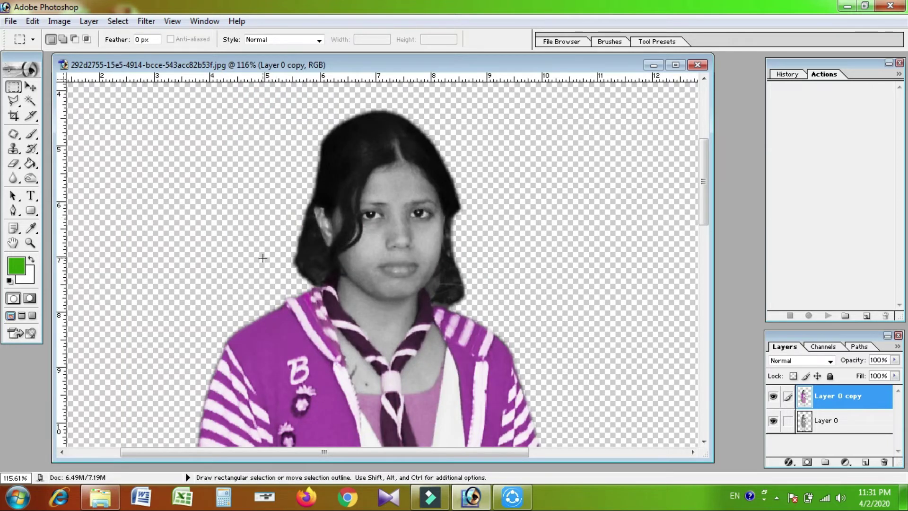
Step: With the Pen tool, trace the face outline from the neck, along the hairline, and down its right edge
key("p")
left_click_drag(219, 171, 493, 376)
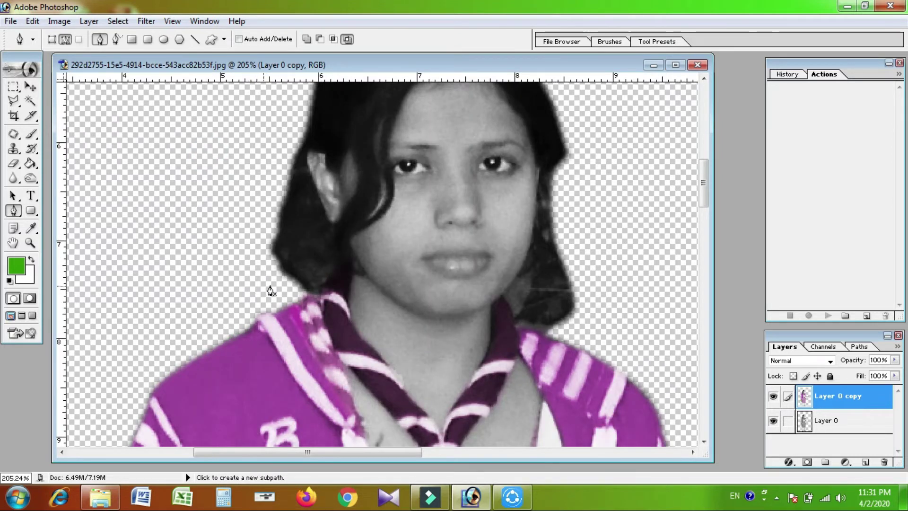
left_click_drag(312, 295, 320, 296)
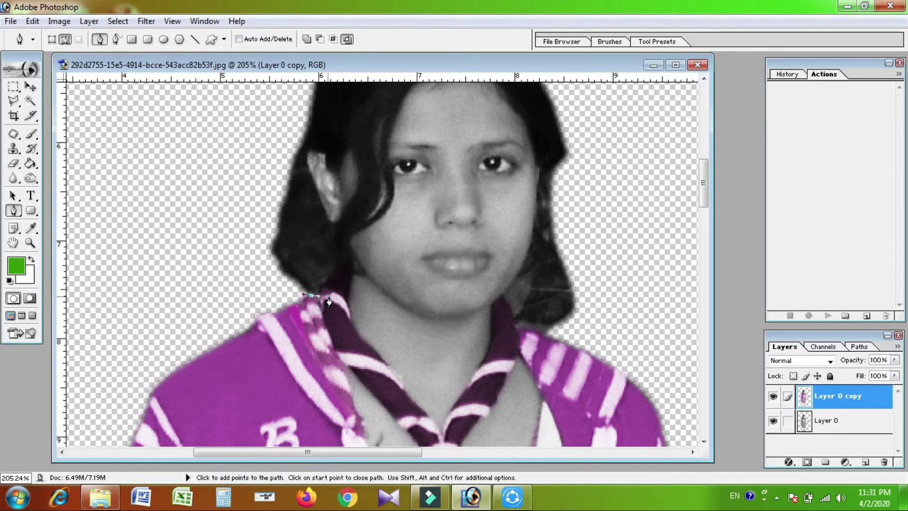
mouse_move(351, 262)
left_mouse_down()
mouse_move(351, 247)
mouse_move(379, 222)
left_mouse_up()
left_click_drag(424, 243, 426, 234)
left_click(414, 165)
scroll(391, 270, "up", 5)
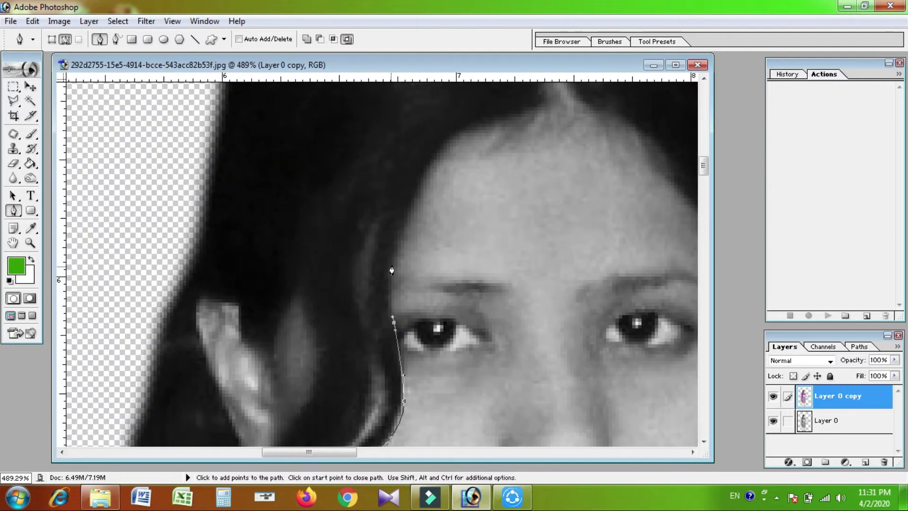
left_click_drag(542, 112, 528, 188)
left_click(531, 169)
left_click_drag(523, 104, 523, 151)
left_click(551, 257)
left_click(608, 281)
left_click_drag(608, 282, 466, 269)
left_click(491, 286)
left_click(502, 325)
left_click(517, 388)
Step: Continue the face path down the jawline and across the left hair, closing it at the start
left_click(523, 398)
left_click_drag(523, 398, 471, 206)
left_click(471, 247)
left_click_drag(469, 304, 458, 120)
left_click(444, 190)
left_click(439, 217)
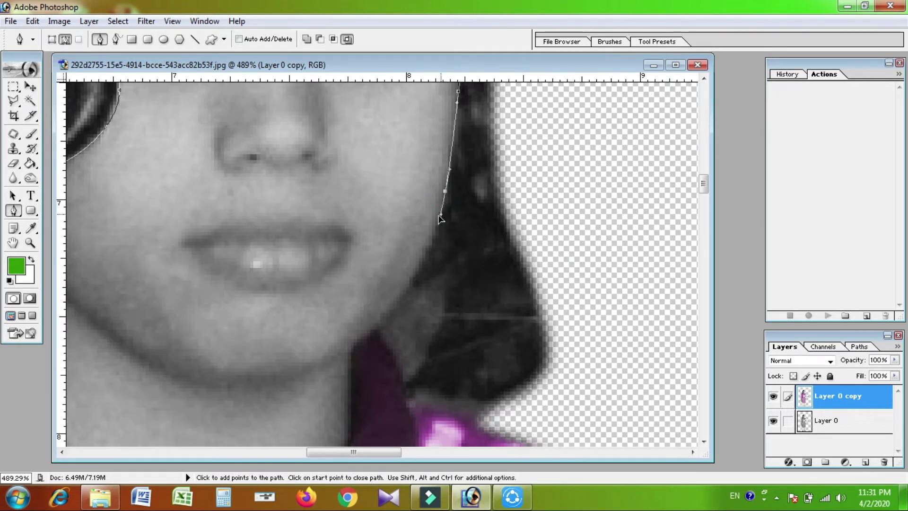
left_click(413, 279)
left_click_drag(414, 279, 453, 156)
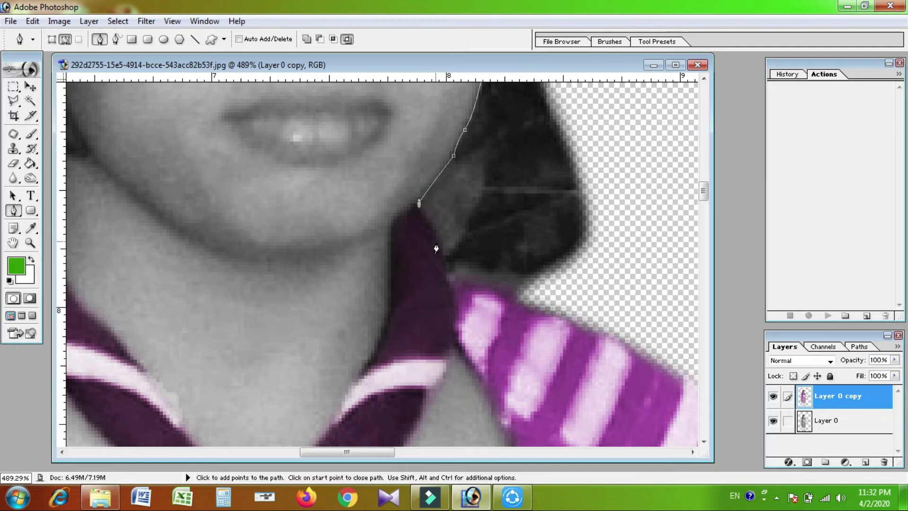
key("ctrl+minus")
key("ctrl+minus")
scroll(553, 245, "up", 5)
left_click(478, 134)
left_click(202, 89)
left_click(282, 254)
left_click_drag(275, 268, 285, 157)
left_click(216, 279)
left_click(385, 368)
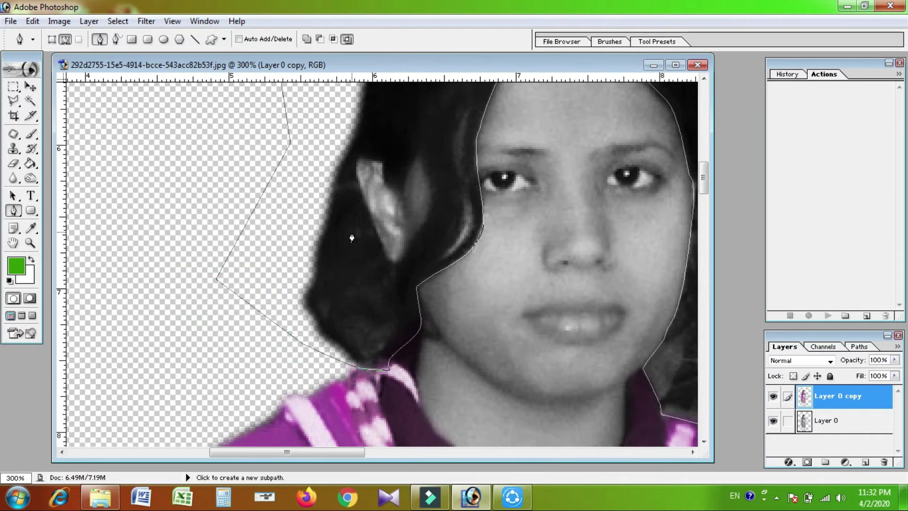
Step: Trace a closed pen path around the ear
left_click(359, 160)
left_click(381, 164)
left_click(384, 181)
left_click(392, 194)
left_click(400, 209)
left_click(427, 187)
left_click(422, 219)
left_click(410, 241)
left_click(405, 254)
left_click(391, 263)
left_click(359, 160)
Step: Outline the cheek strip beside the hair and load all paths as a selection
left_click(471, 204)
left_click(471, 234)
left_click(447, 256)
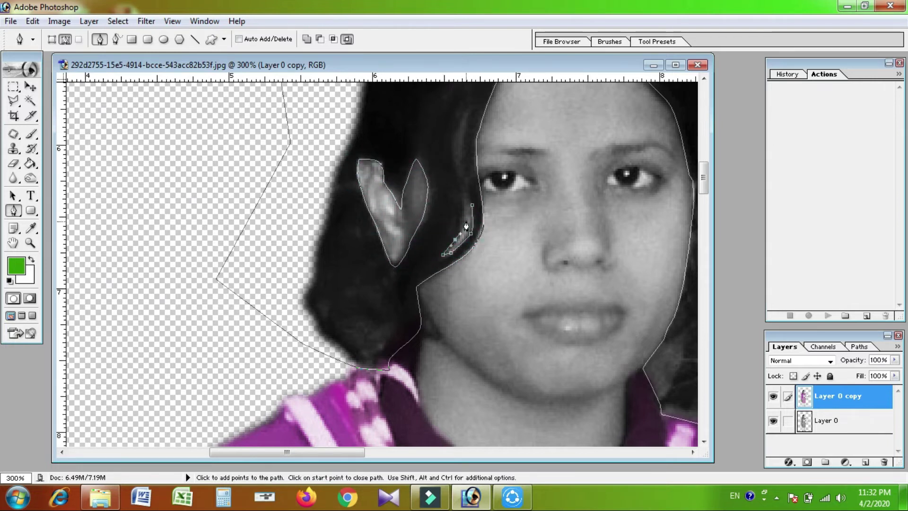
left_click(472, 204)
key("ctrl+Return")
key("m")
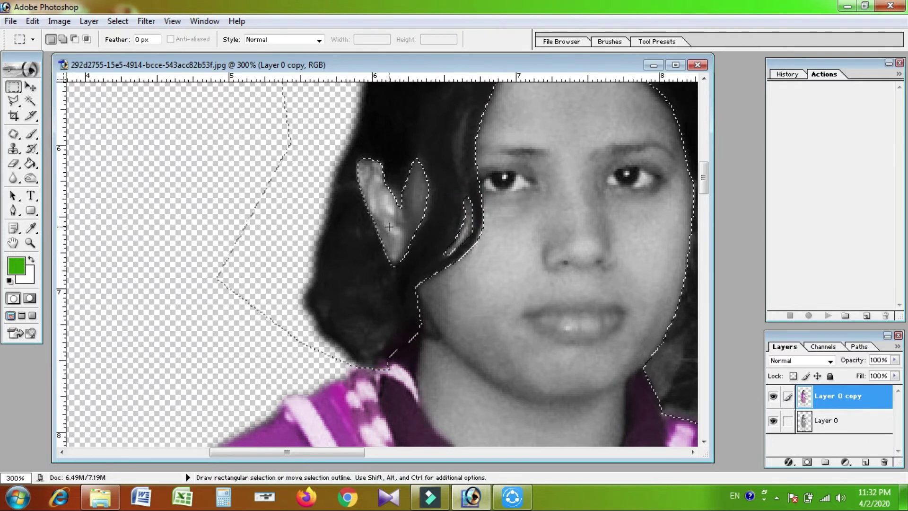
Step: Set the foreground colour to black
right_click(362, 261)
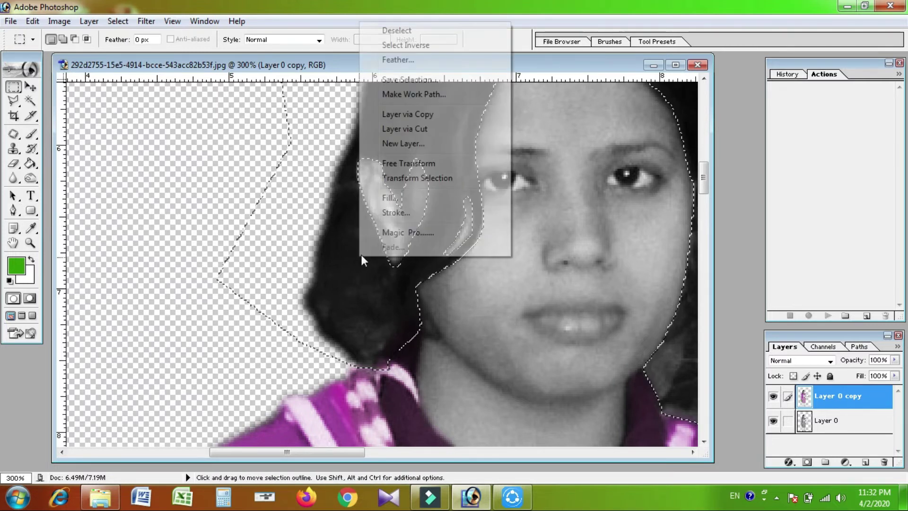
left_click(400, 199)
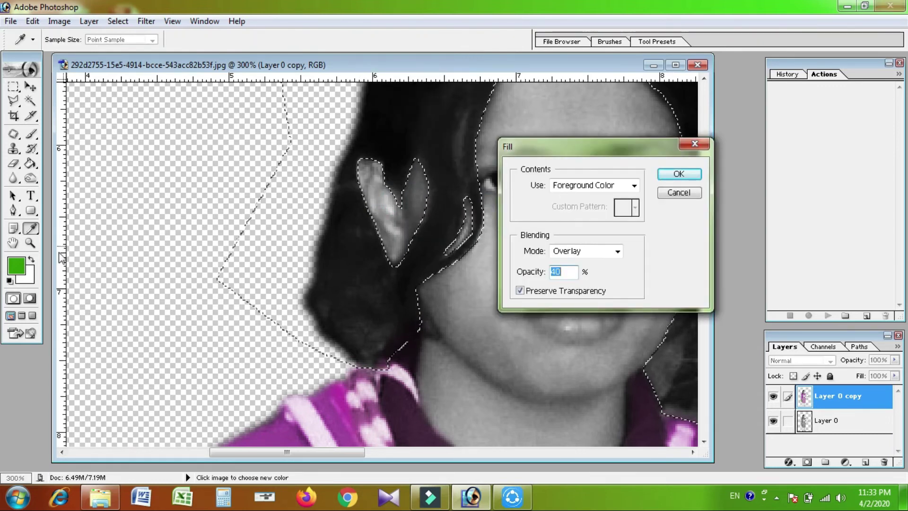
key("Escape")
left_click(16, 266)
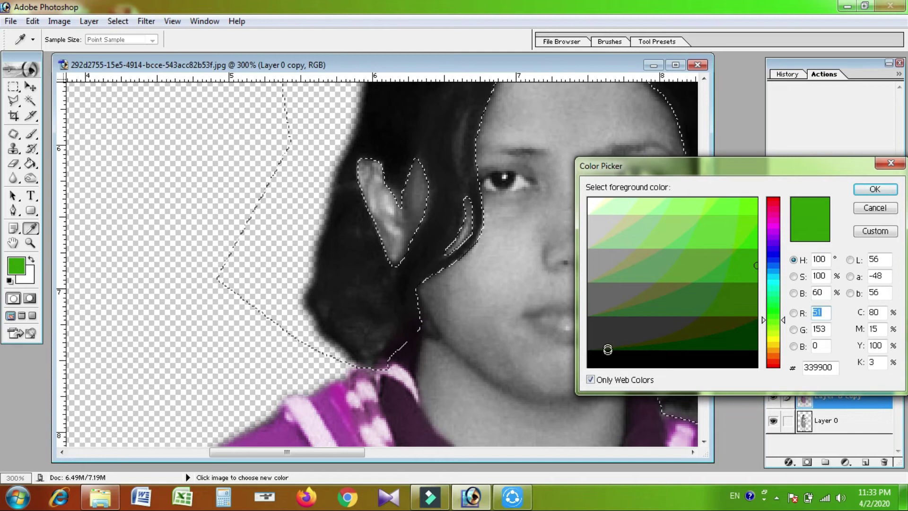
left_click(608, 358)
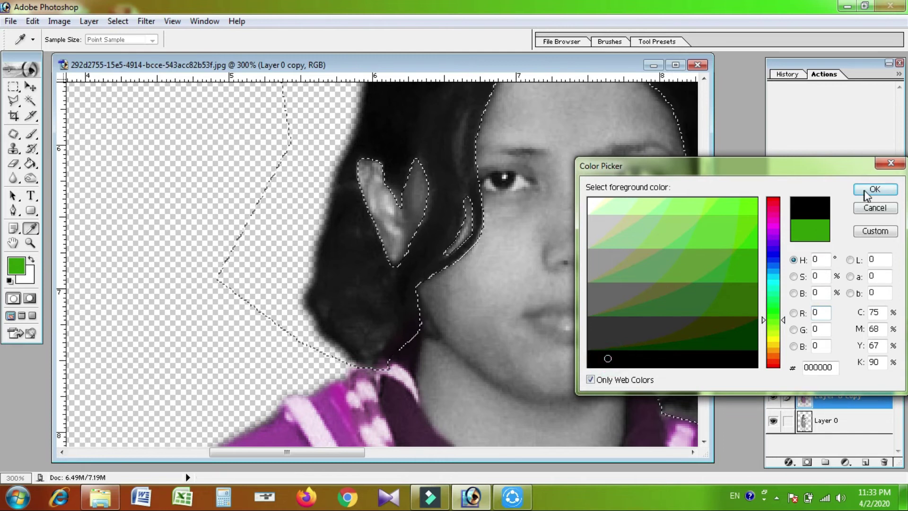
left_click(874, 189)
key("m")
Step: Feather the face selection 2 px, fill it with black in Overlay mode at 40%, then deselect
right_click(298, 242)
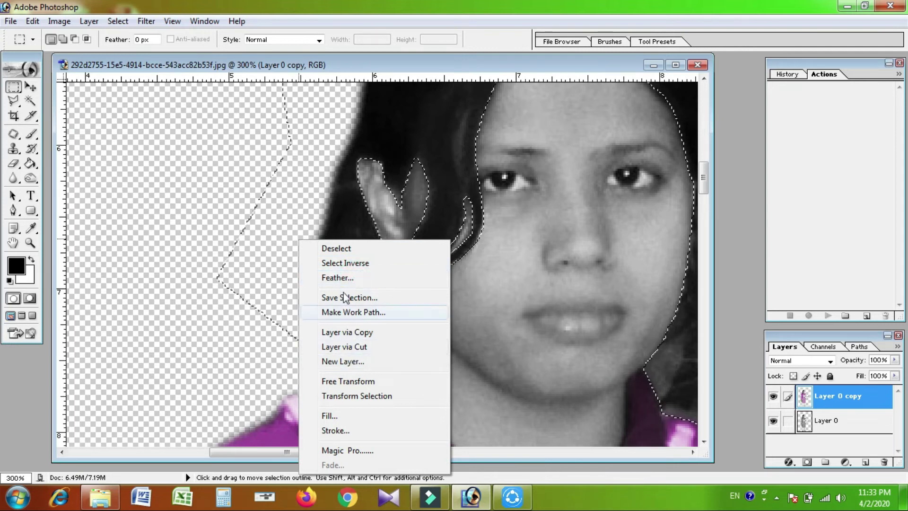
left_click(341, 278)
left_click(500, 246)
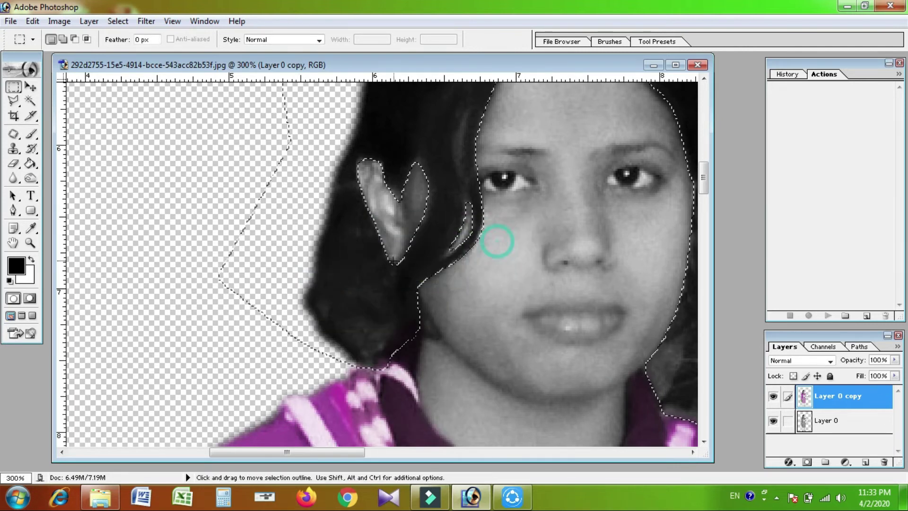
right_click(354, 273)
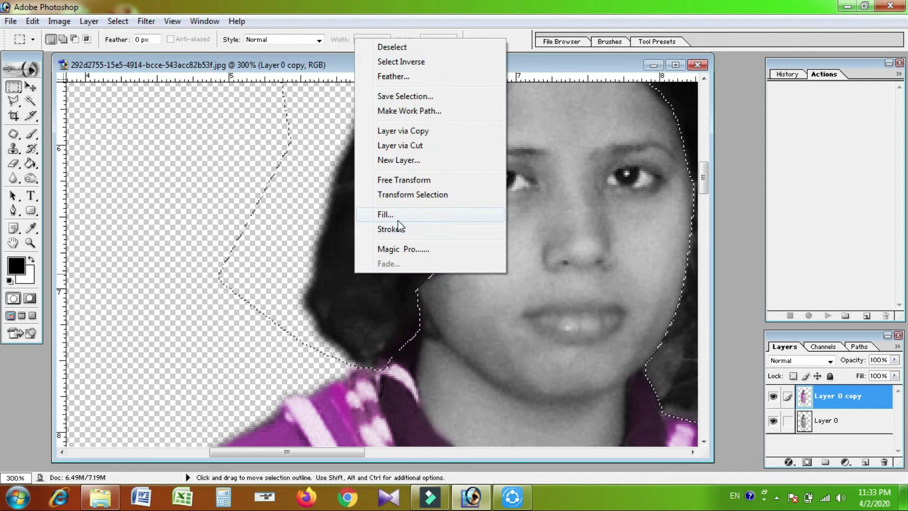
left_click(398, 218)
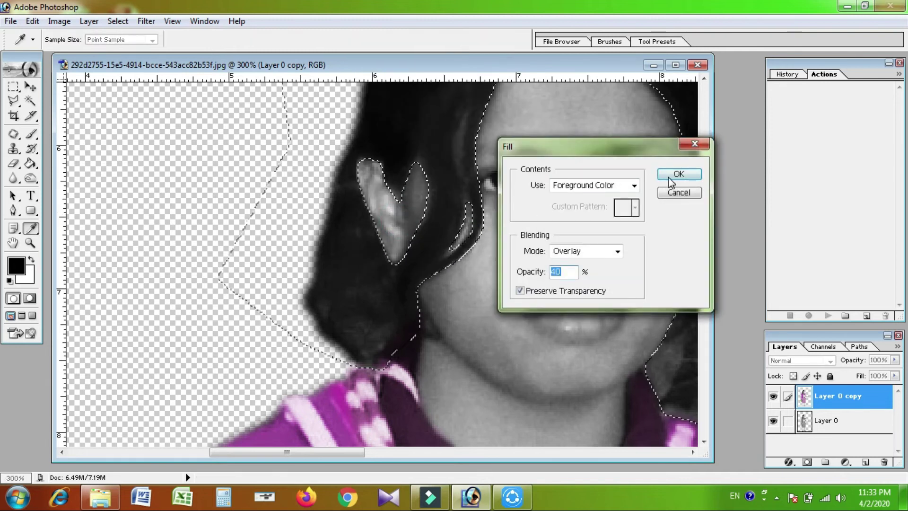
left_click(670, 174)
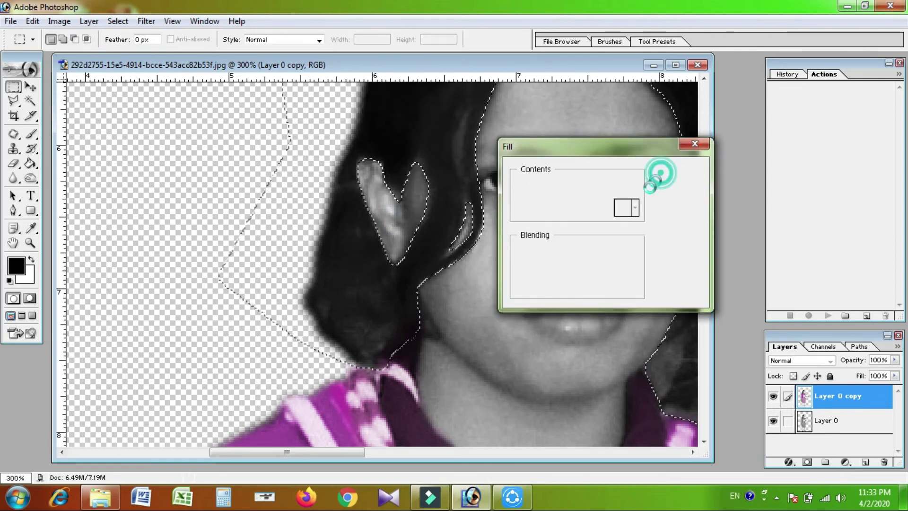
key("m")
left_click(422, 220, "ctrl+alt")
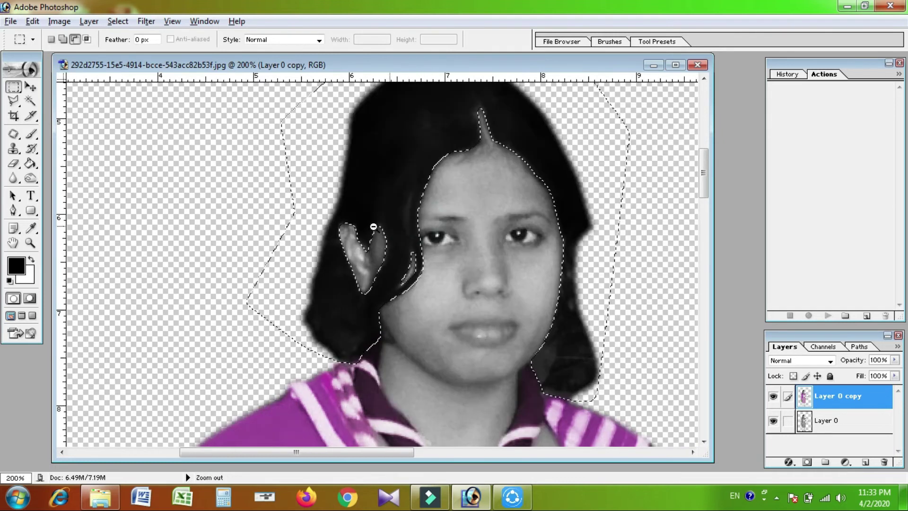
left_click(441, 216)
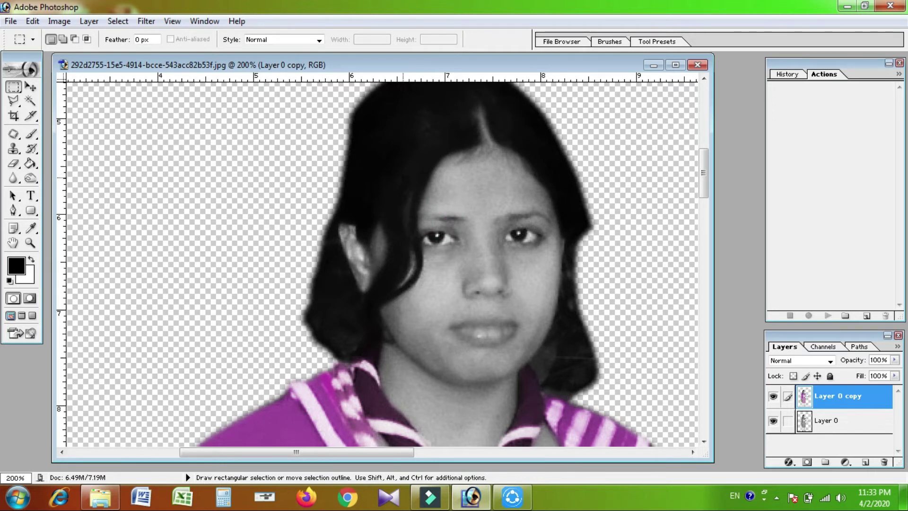
Step: Trace a closed Pen path around the outer edge of the ear
key("p")
left_click_drag(304, 202, 400, 325)
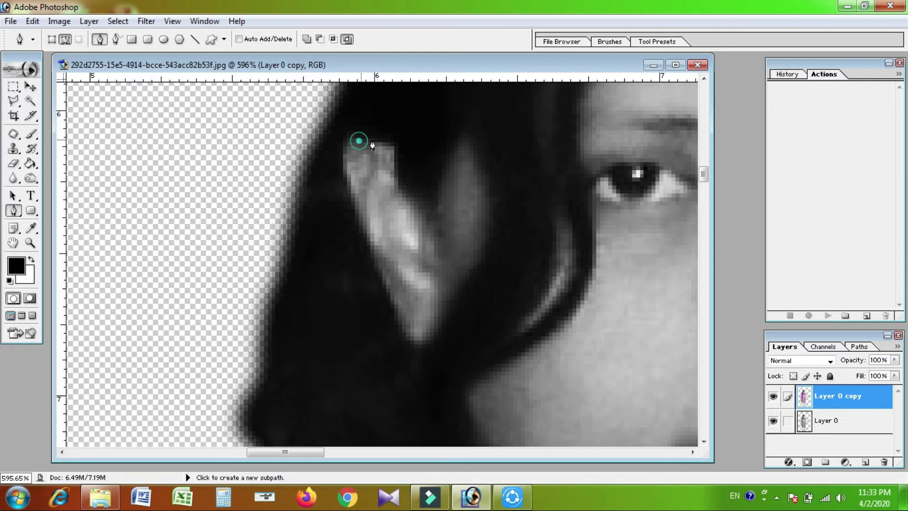
left_click(383, 147)
left_click(391, 163)
left_click(416, 210)
left_click(439, 242)
left_click(447, 186)
left_click(460, 137)
left_click(480, 183)
left_click(481, 259)
left_click(444, 307)
left_click(358, 140)
Step: Outline the highlight on the cheek with a closed path
left_click(566, 221)
left_click(570, 278)
left_click(520, 330)
left_click(553, 275)
left_click(552, 219)
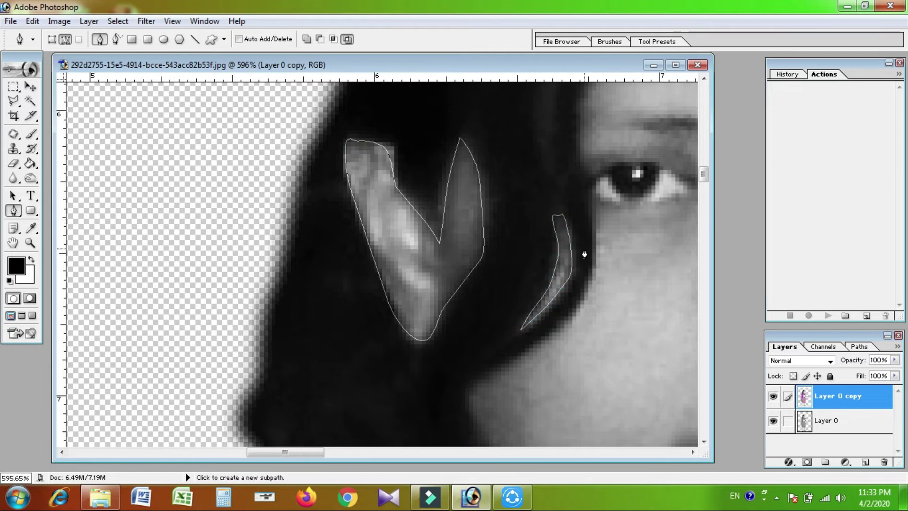
Step: Start the face outline along the hairline and down the right cheek
scroll(584, 254, "right", 5)
scroll(428, 252, "up", 5)
left_click(325, 310)
left_click(327, 295)
left_click_drag(335, 249, 337, 235)
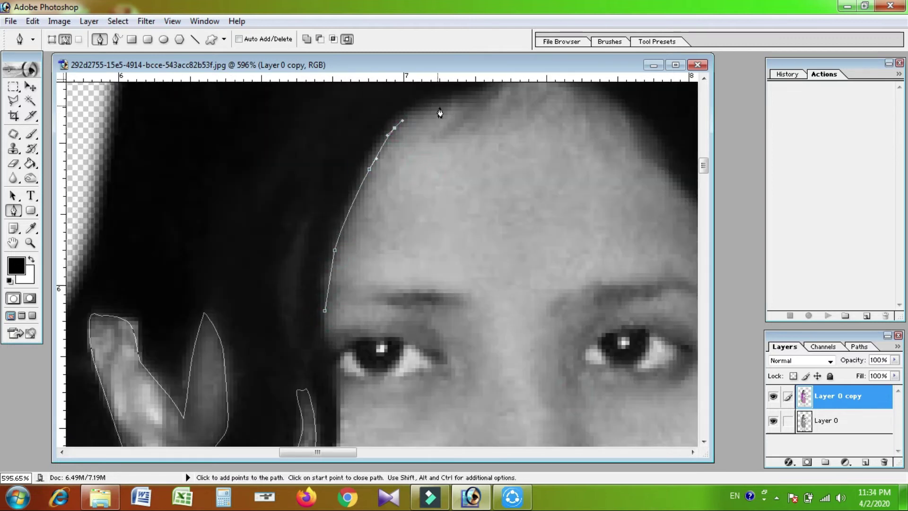
scroll(440, 112, "right", 5)
scroll(440, 112, "up", 4)
left_click(327, 215)
left_click(335, 172)
left_click(329, 111)
left_click(496, 302)
scroll(520, 307, "down", 5)
left_click(543, 297)
scroll(544, 297, "down", 4)
left_click_drag(545, 205, 546, 220)
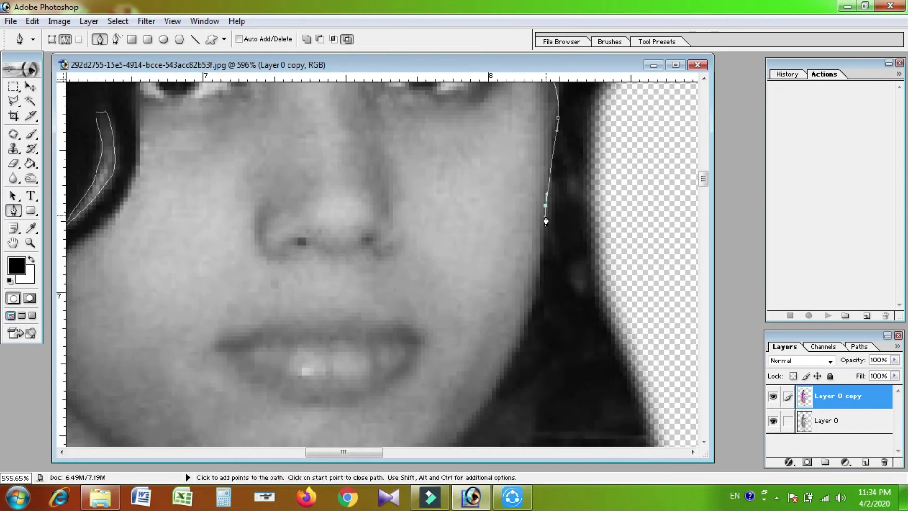
left_click(516, 352)
scroll(517, 352, "down", 5)
scroll(516, 352, "left", 2)
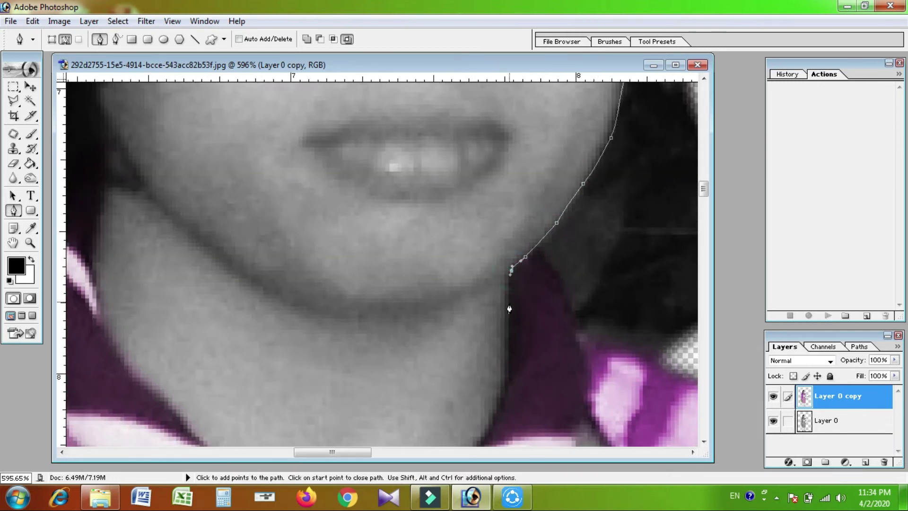
left_click_drag(509, 309, 509, 322)
scroll(509, 322, "down", 5)
scroll(510, 322, "left", 2)
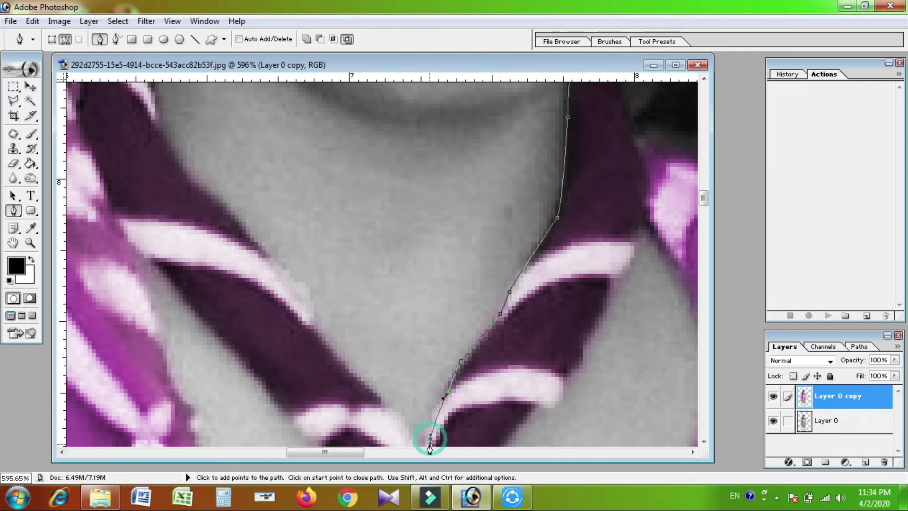
scroll(429, 447, "down", 5)
scroll(429, 447, "left", 2)
Step: Carry the face outline down the neck to the collar and back, closing it
left_click(457, 316)
left_click_drag(423, 264, 414, 256)
left_click(357, 198)
left_click(293, 104)
scroll(293, 107, "up", 5)
scroll(293, 107, "left", 2)
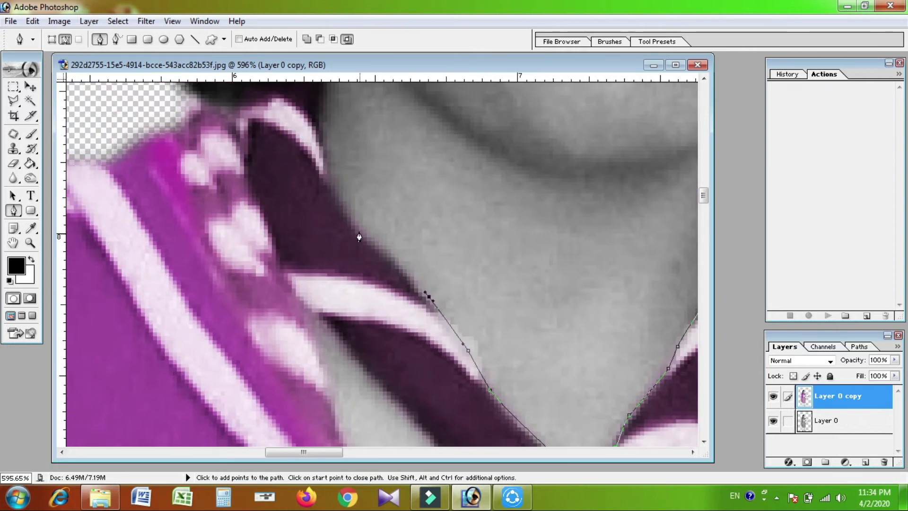
scroll(323, 133, "up", 3)
left_click(329, 179)
scroll(334, 163, "up", 5)
left_click(359, 255)
left_click(353, 224)
left_click(359, 206)
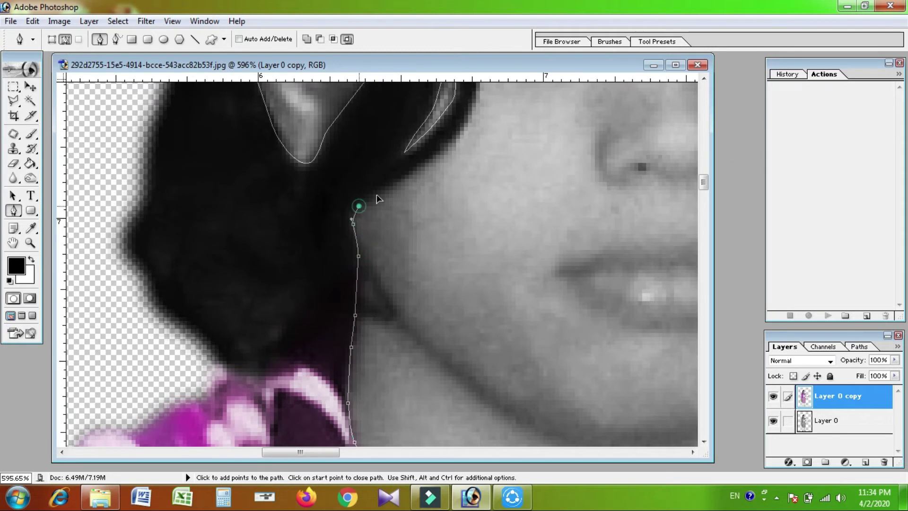
scroll(472, 117, "up", 2)
scroll(456, 152, "up", 4)
left_click(445, 254)
left_click(440, 211)
Step: Begin a path around the sleeve cuff and hand
left_click(478, 296, "ctrl+alt")
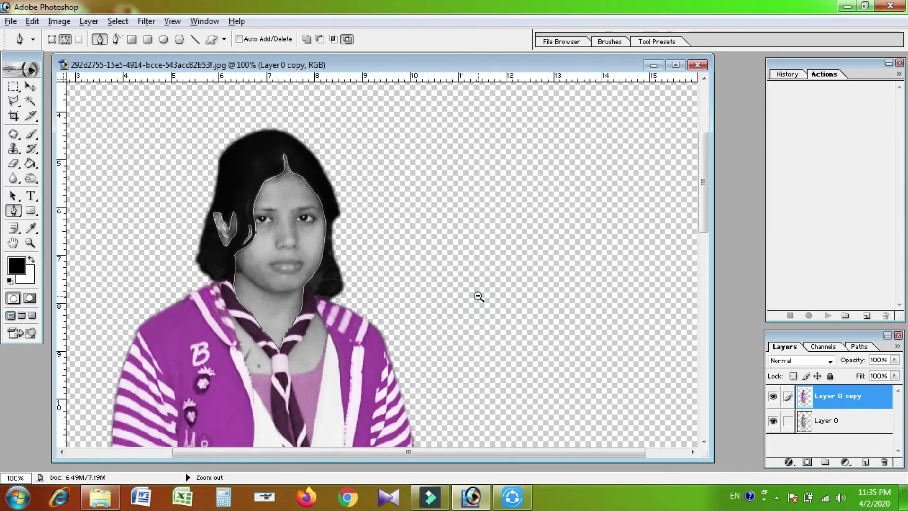
scroll(479, 295, "down", 5)
left_click(393, 234, "ctrl")
left_click(310, 171)
left_click(291, 205)
left_click(699, 172)
left_click(419, 91)
left_click(310, 171)
mouse_move(314, 172)
left_mouse_down()
mouse_move(164, 300)
mouse_move(425, 115)
left_mouse_up()
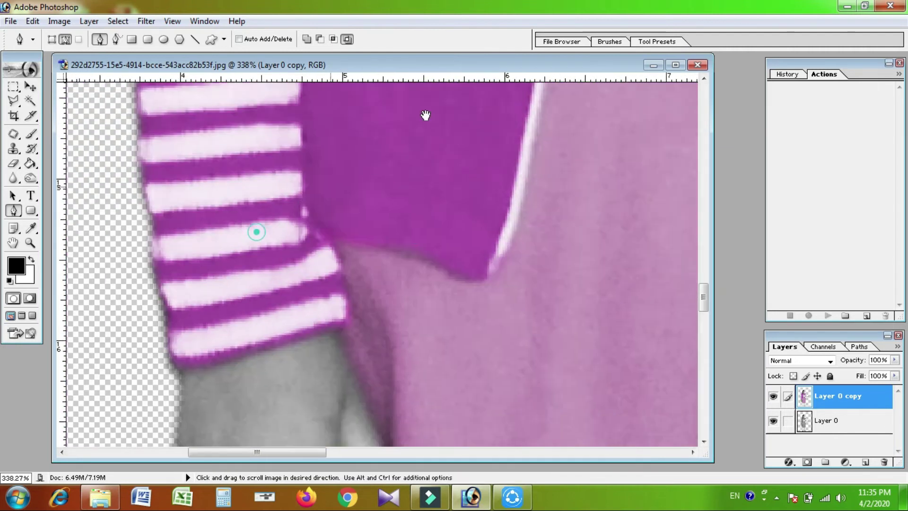
Step: Outline the fist from the wrist down the side of the hand and along its lower edge
left_click_drag(256, 232, 311, 61)
left_click(241, 190)
left_click_drag(275, 190, 282, 190)
left_click_drag(308, 186, 315, 183)
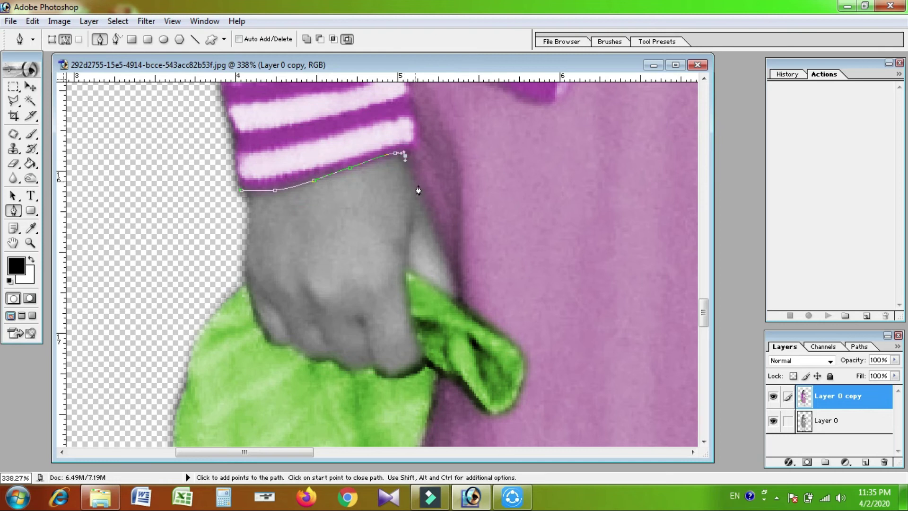
left_click(447, 257)
left_click(457, 287)
left_click(455, 302)
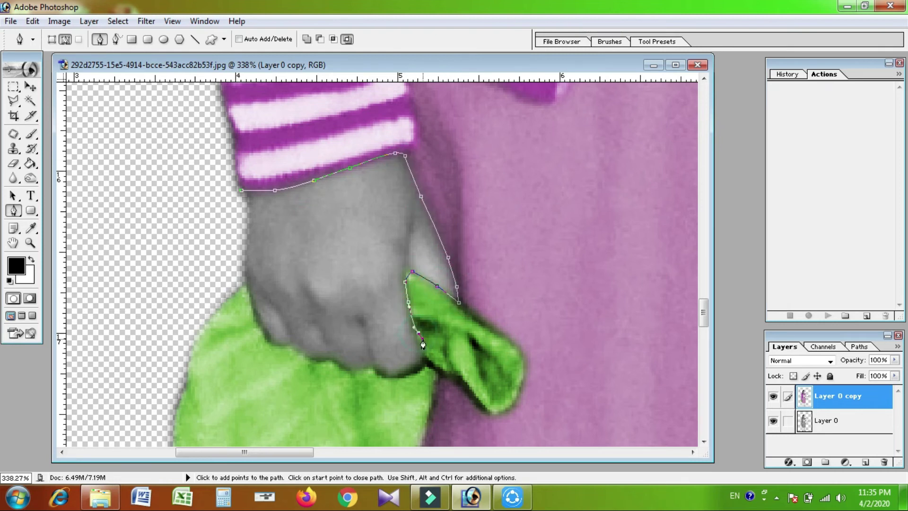
left_click(383, 377)
left_click(372, 366)
left_click(344, 369)
left_click(327, 358)
left_click(310, 356)
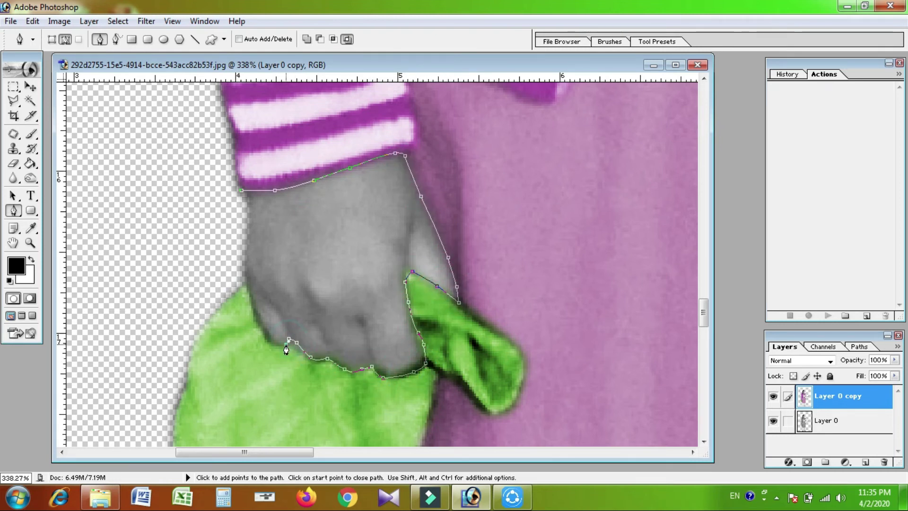
Step: Draw closed paths around the grey soles of the left and right shoes
key("ctrl+alt+0")
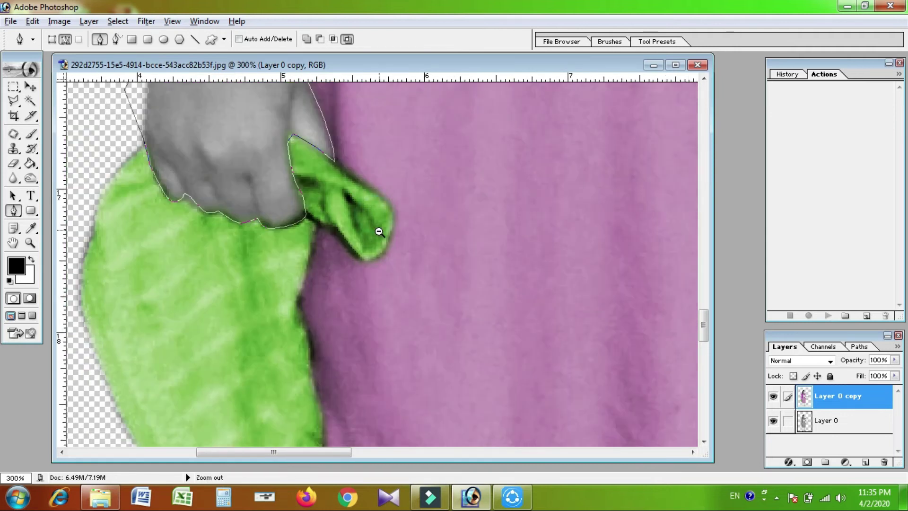
left_click_drag(447, 340, 325, 109)
left_click_drag(199, 381, 349, 425)
left_click(162, 281)
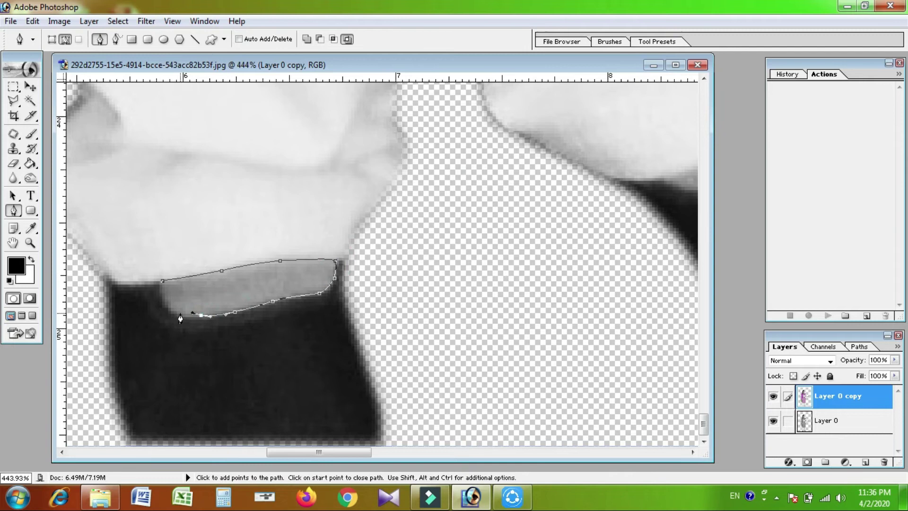
left_click(163, 281)
left_click_drag(567, 264, 298, 311)
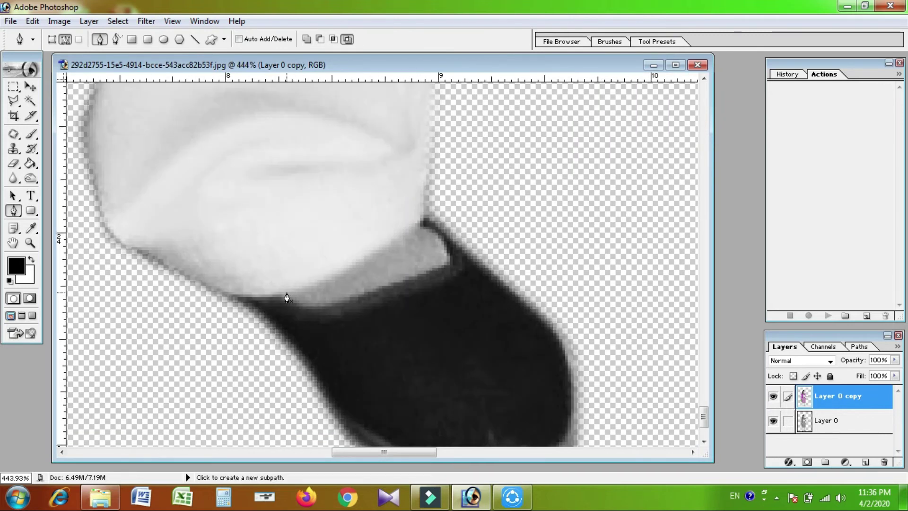
left_click(286, 292)
left_click(328, 276)
left_click_drag(379, 247, 386, 239)
left_click(354, 297)
left_click(286, 292)
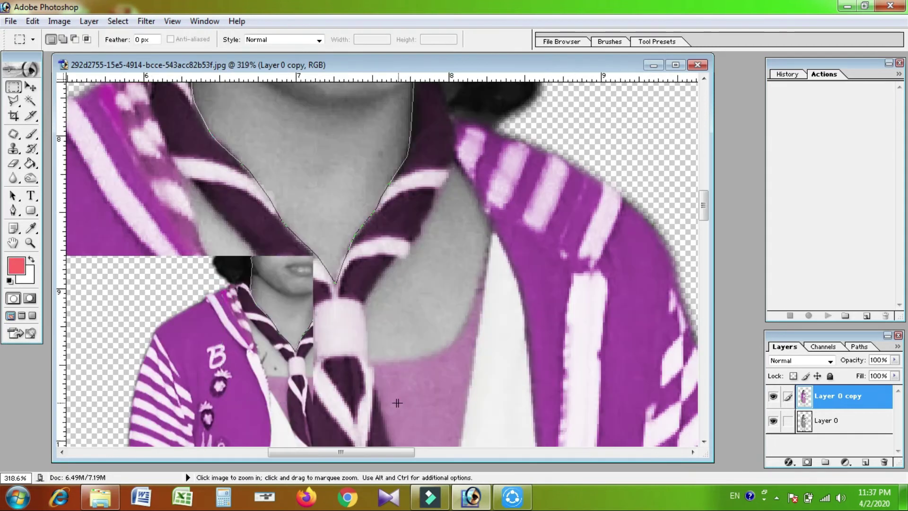
Step: Trace a closed path along the neck skin beside the collar
key("p")
left_click(455, 161)
left_click(478, 200)
left_click(487, 226)
left_click(488, 246)
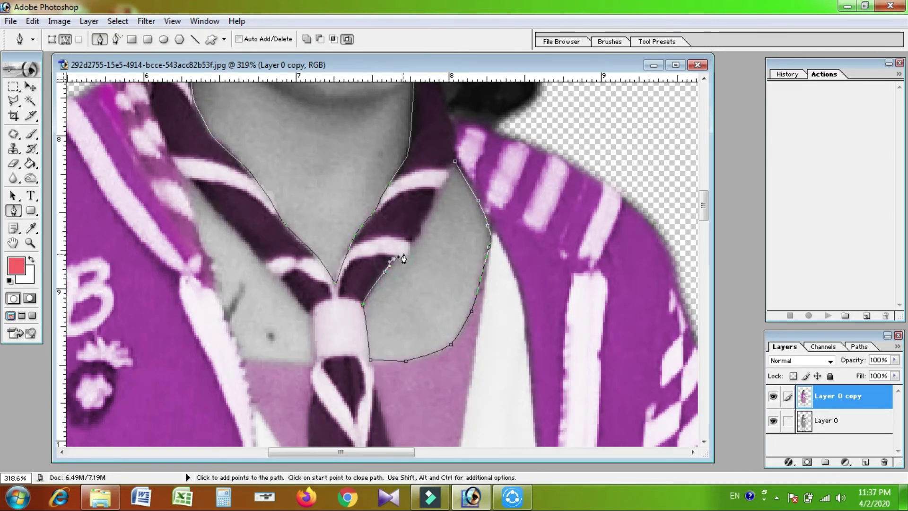
left_click(455, 163)
Step: Outline the chest skin along the scarf edge and close the path
left_click_drag(180, 172, 214, 207)
left_click(255, 250)
left_click(265, 264)
left_click(287, 285)
left_click(307, 309)
left_click(313, 363)
left_click(243, 358)
left_click(224, 316)
left_click(206, 257)
left_click(180, 172)
Step: Load the traced skin path as an active selection
key("ctrl+minus")
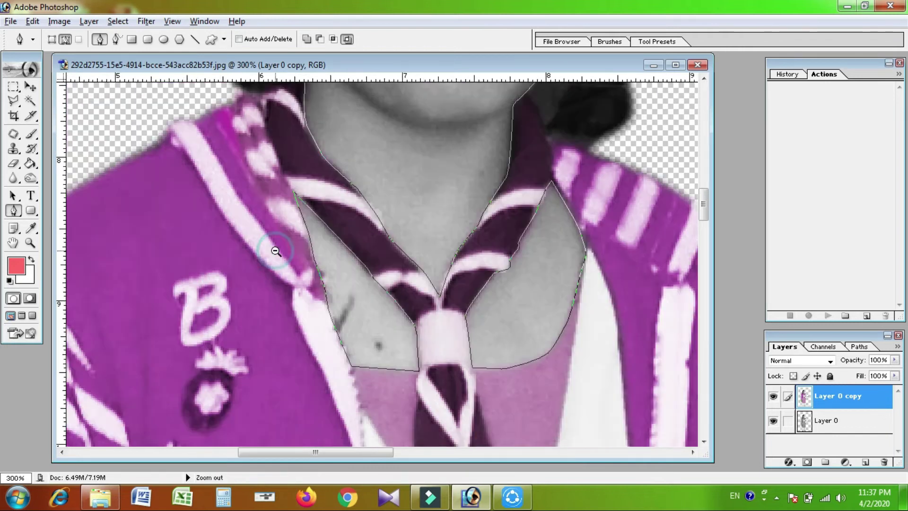
key("ctrl+minus")
key("ctrl+Return")
key("m")
right_click(461, 213)
Step: Fill the skin selection with the pink foreground colour in Overlay mode
key("Escape")
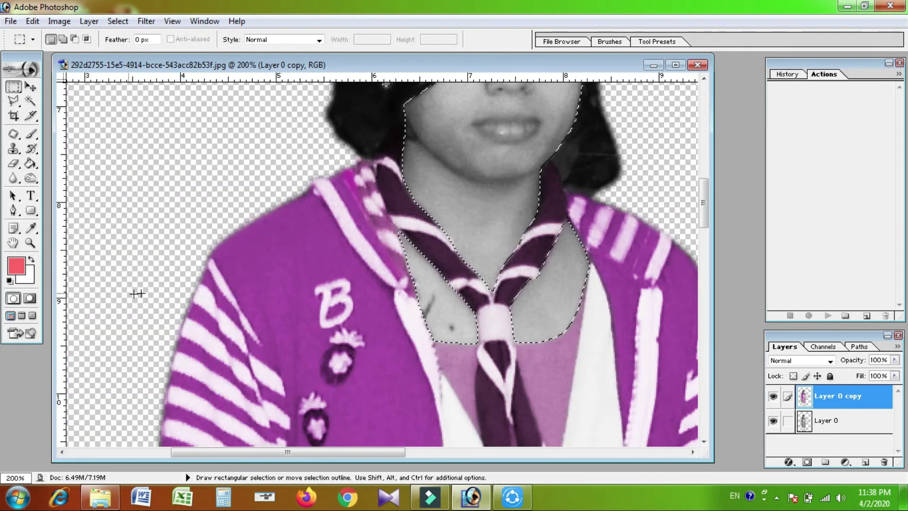
key("ctrl+minus")
key("ctrl+minus")
right_click(329, 279)
left_click(359, 220)
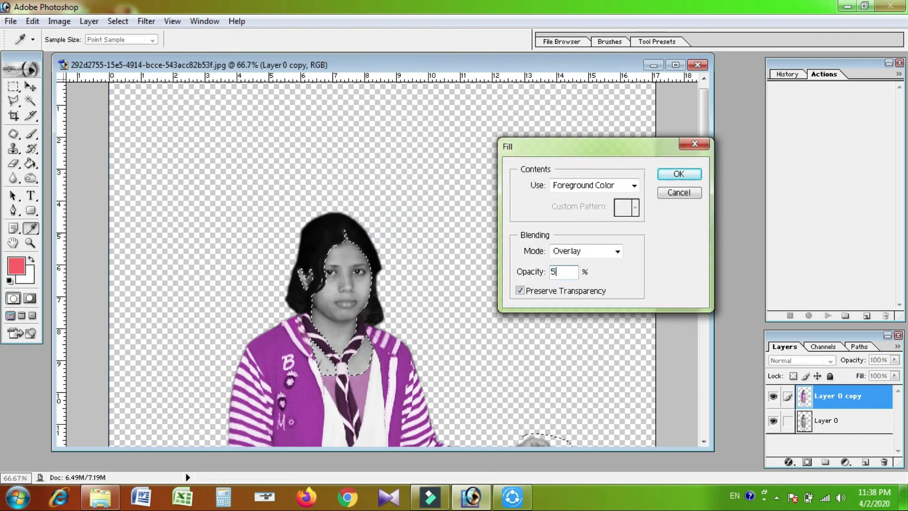
left_click(678, 173)
Step: Inspect the tinted face, clear the selection and choose the Eraser tool
left_click_drag(298, 241, 393, 333)
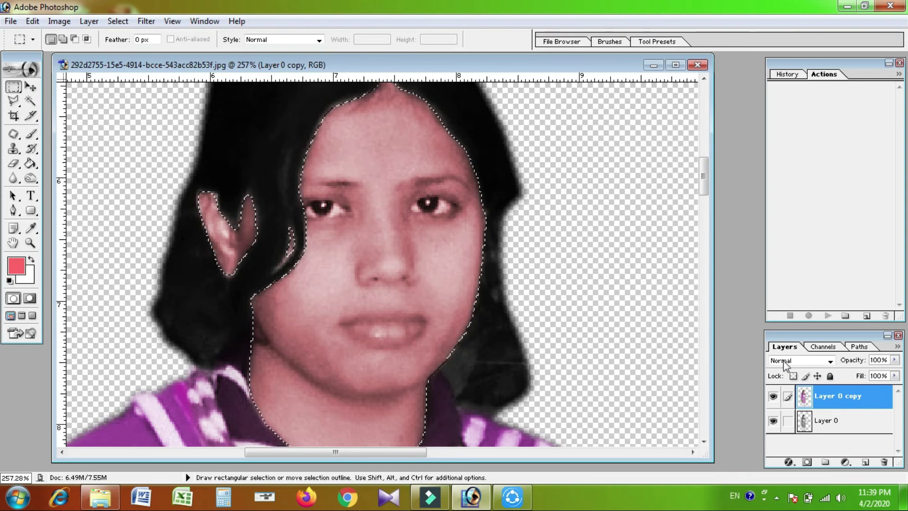
left_click(362, 257)
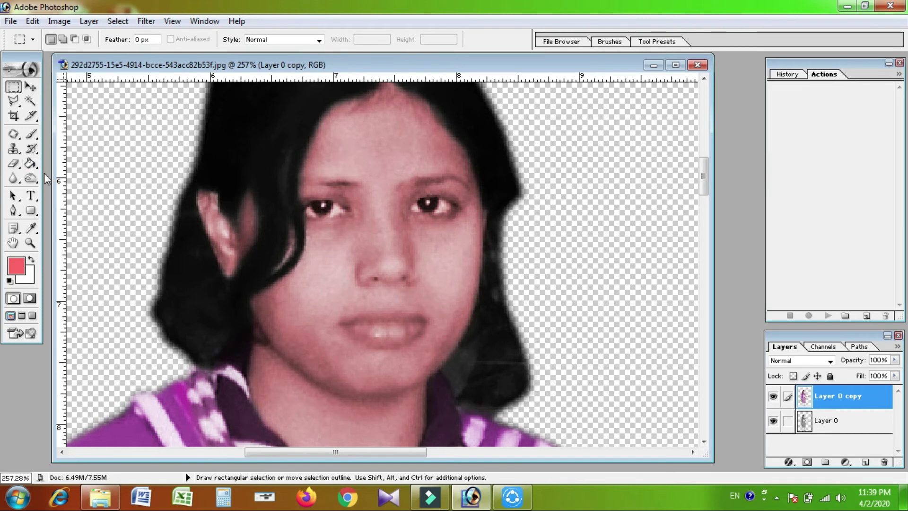
left_click(13, 163)
left_click(251, 39)
Step: Set the Eraser to 25% opacity with brush size 9
left_click_drag(250, 52, 201, 52)
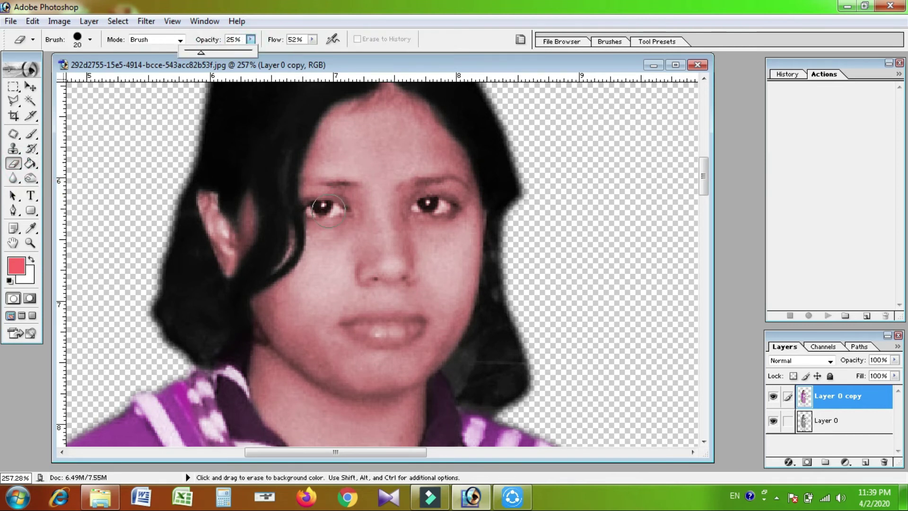
key("bracketleft")
key("bracketleft")
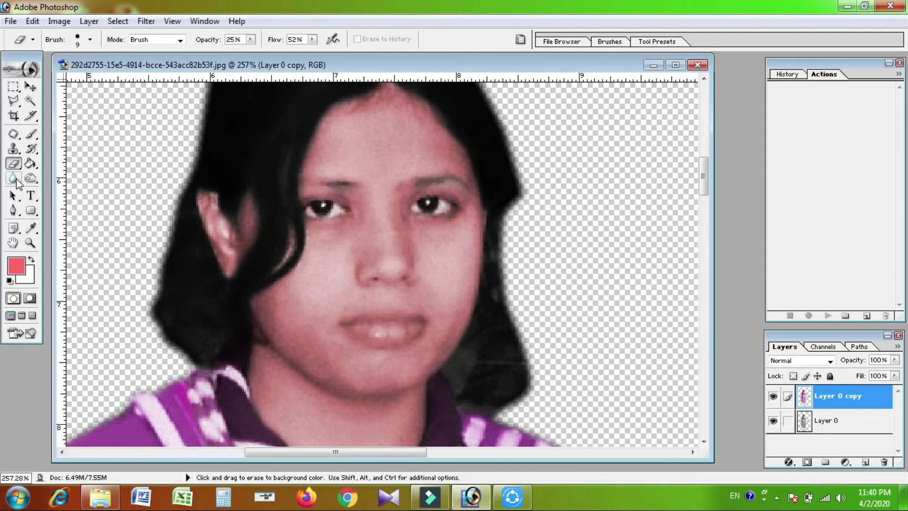
left_click(30, 178)
scroll(359, 190, "up", 3)
key("e")
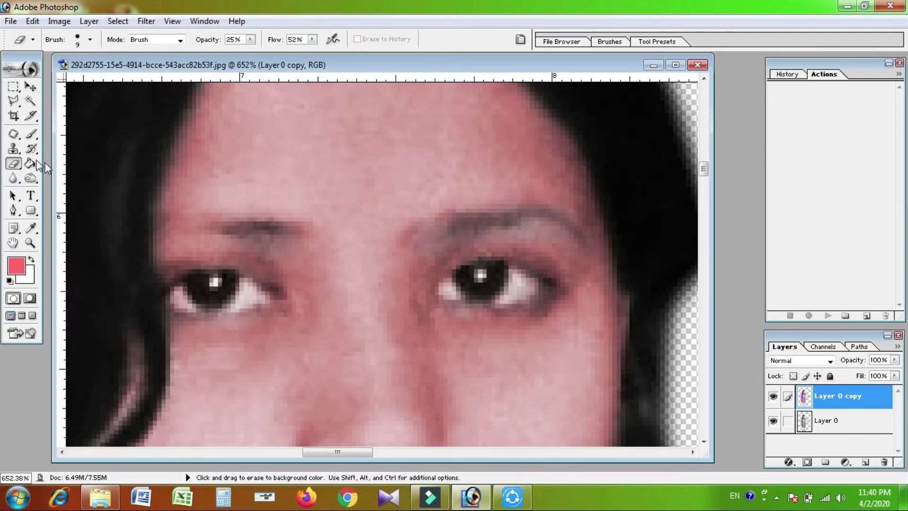
Step: Burn around the eyes, dodge the eye whites with a smaller brush, then view the whole figure
key("o")
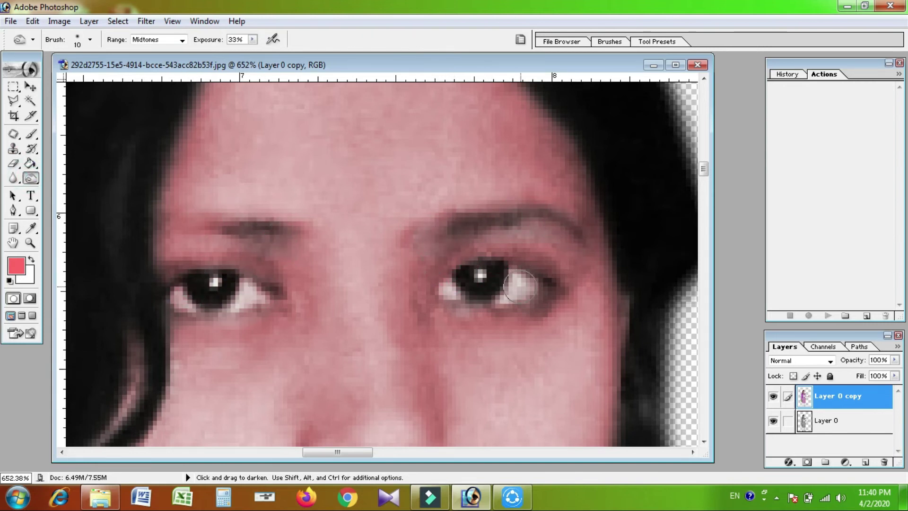
left_click(395, 237, "alt")
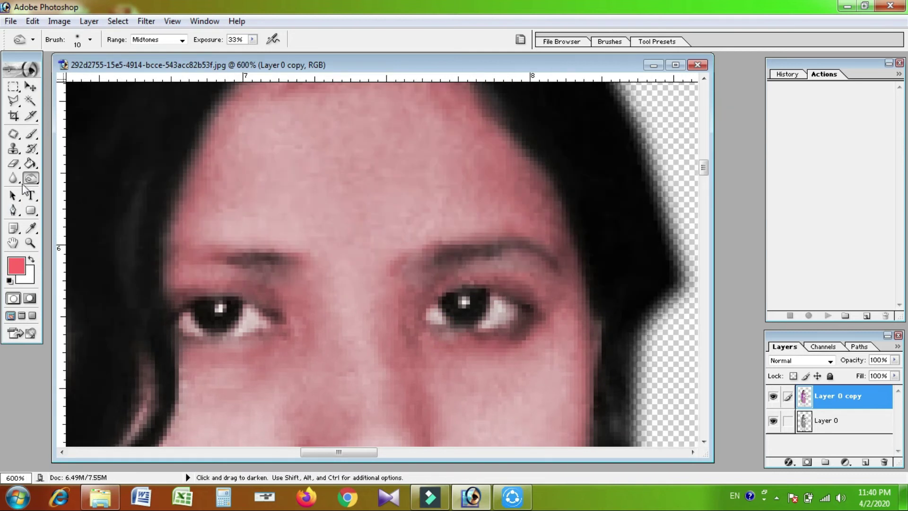
left_click(30, 178)
left_click(66, 176)
key("bracketleft")
key("bracketleft")
key("bracketleft")
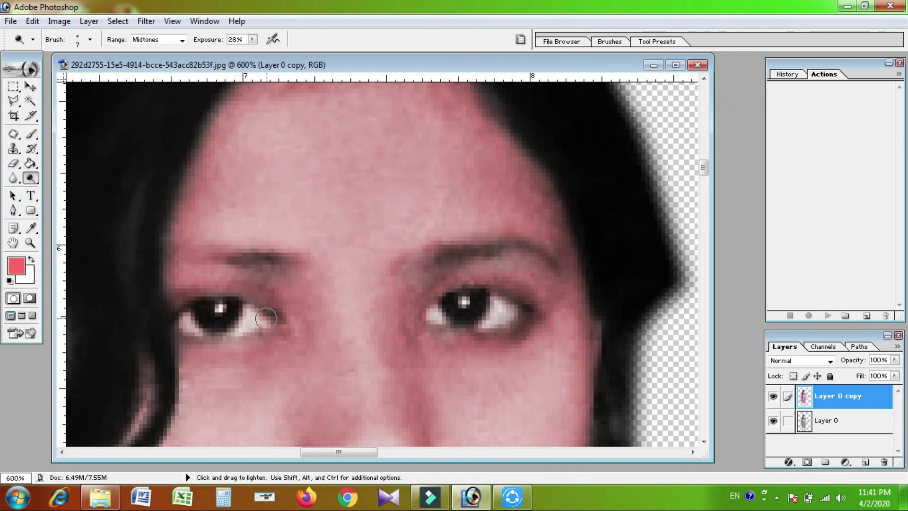
left_click(302, 295, "alt")
left_click(302, 294, "alt")
left_click(303, 294, "alt")
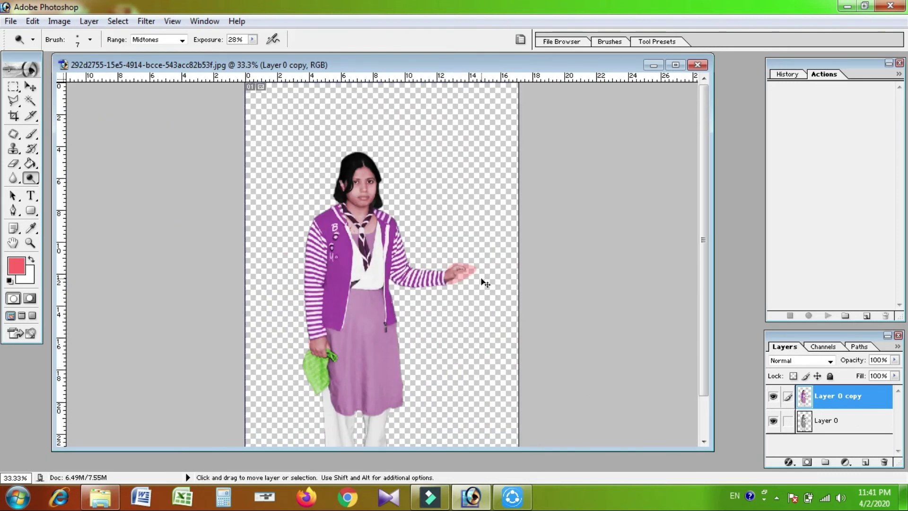
Step: Open bachground2.jpg from the Desktop's 'my chanell content' folder
key("ctrl+plus")
key("p")
key("ctrl+minus")
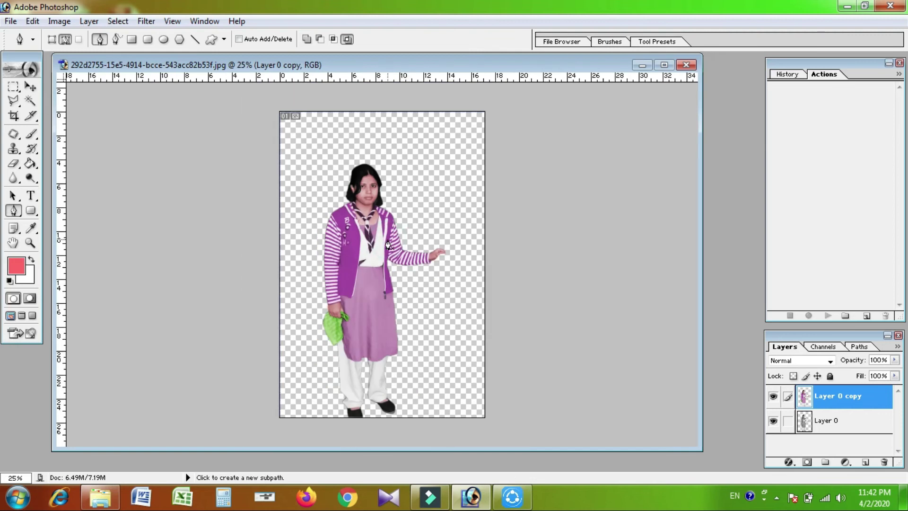
key("v")
double_click(707, 223)
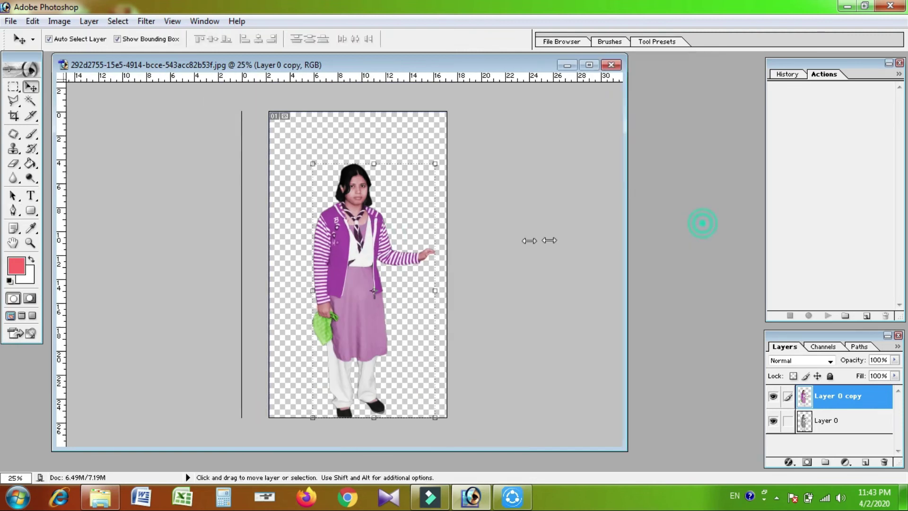
left_click(535, 64)
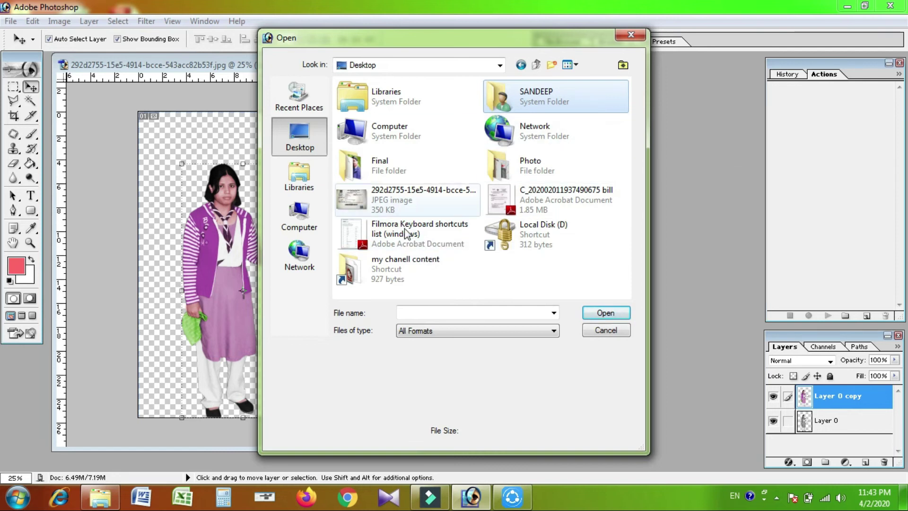
double_click(415, 267)
scroll(499, 268, "down", 2)
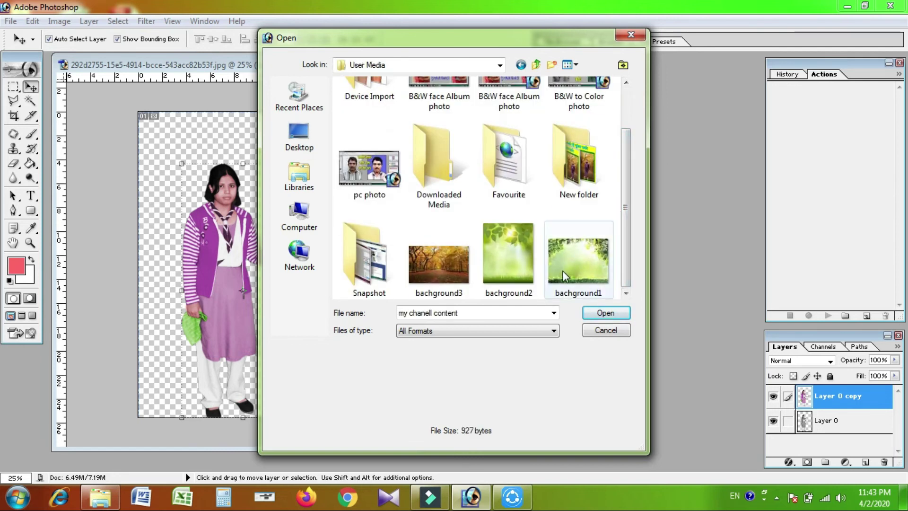
double_click(499, 268)
Step: Crop the leaf image to the marked area, 4 × 6 in at 300 ppi
left_click_drag(244, 101, 362, 57)
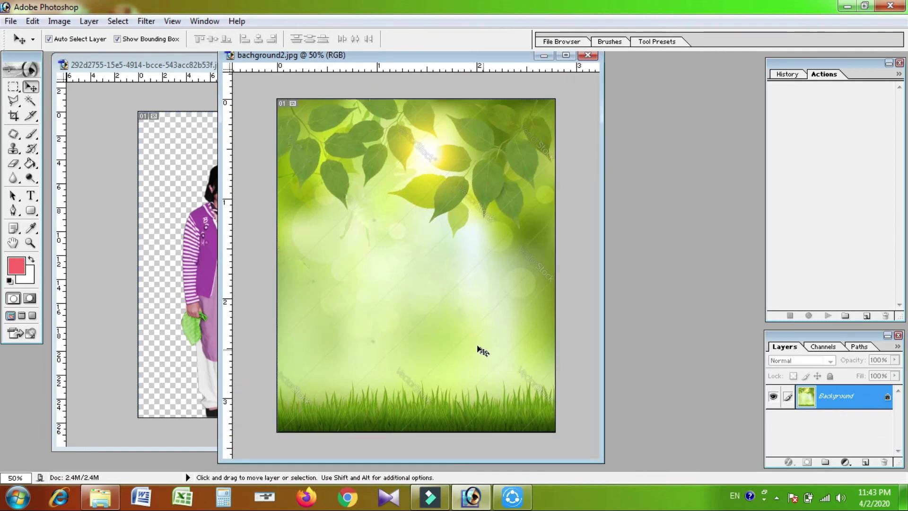
key("c")
left_click_drag(276, 98, 593, 448)
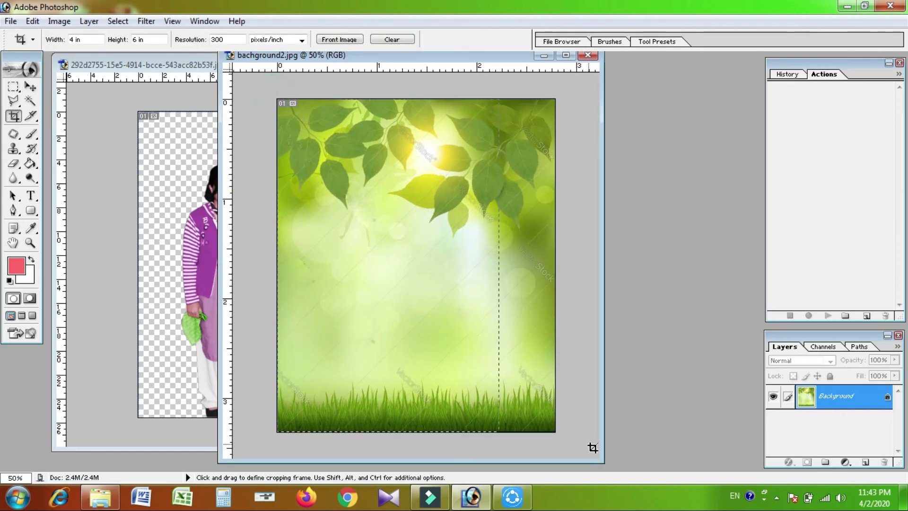
key("Return")
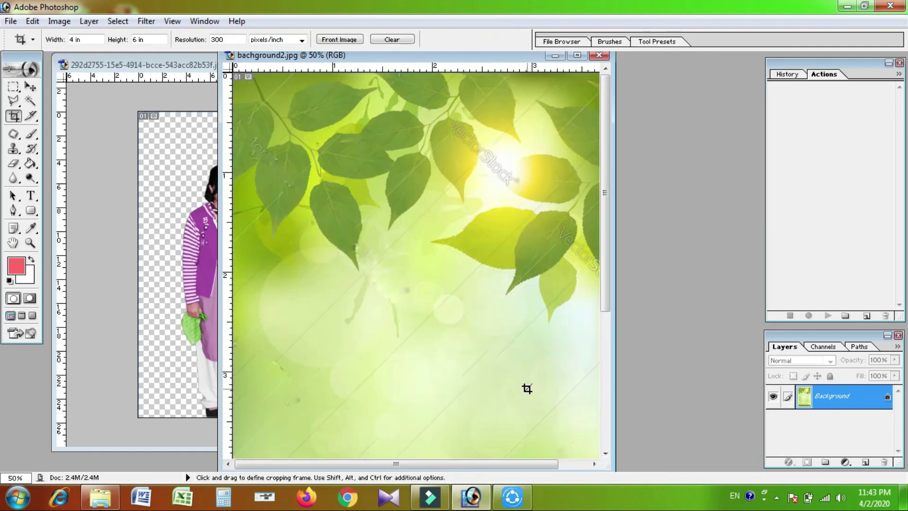
Step: Copy the whole cropped leaf image and paste it into the girl's document as Layer 1
key("ctrl+a")
key("ctrl+c")
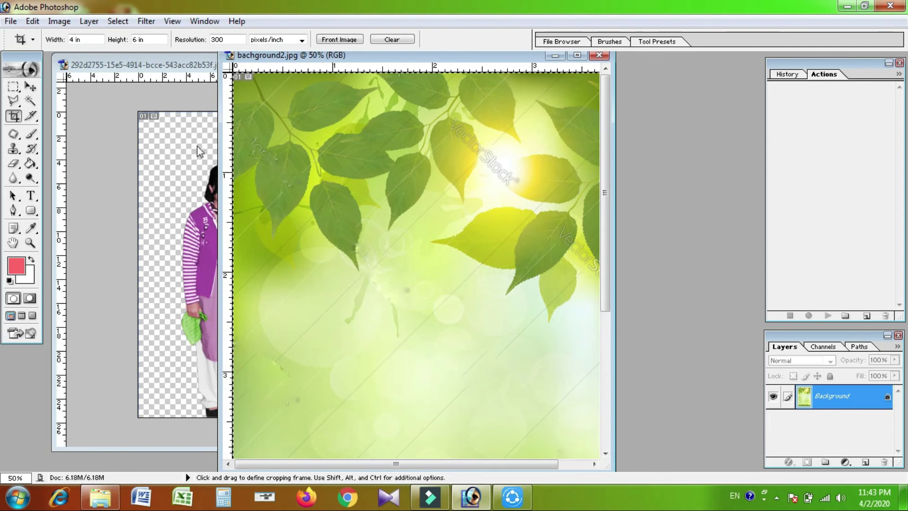
left_click(105, 126)
key("ctrl+v")
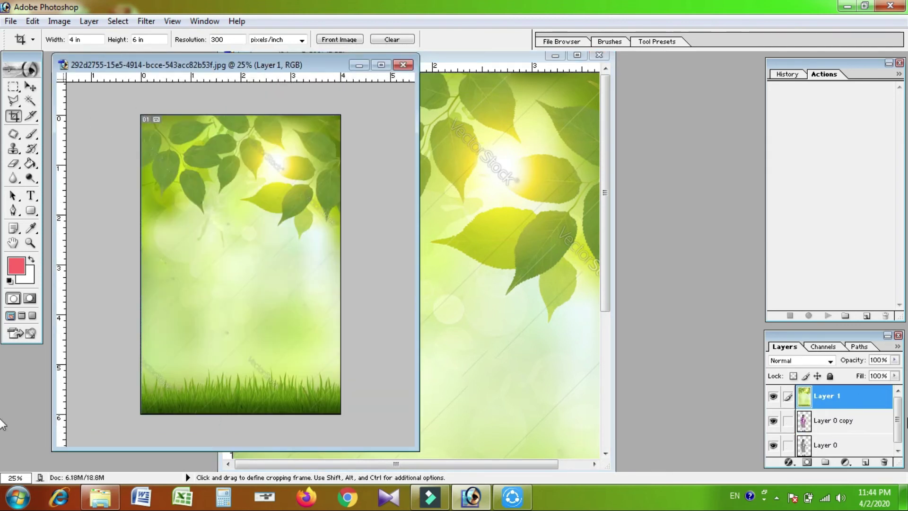
Step: Move the leaf layer below the girl and merge Layer 0 copy down into Layer 0
left_click_drag(849, 403, 857, 429)
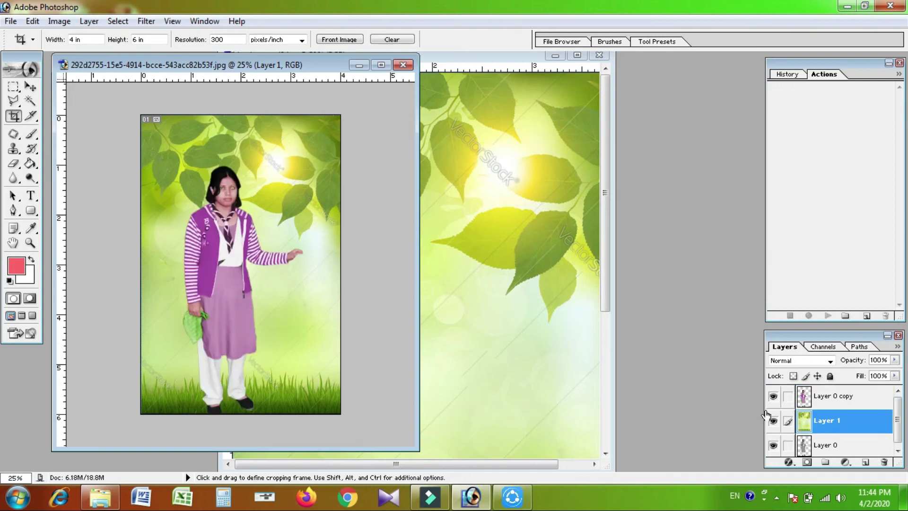
key("ctrl+plus")
key("ctrl+bracketleft")
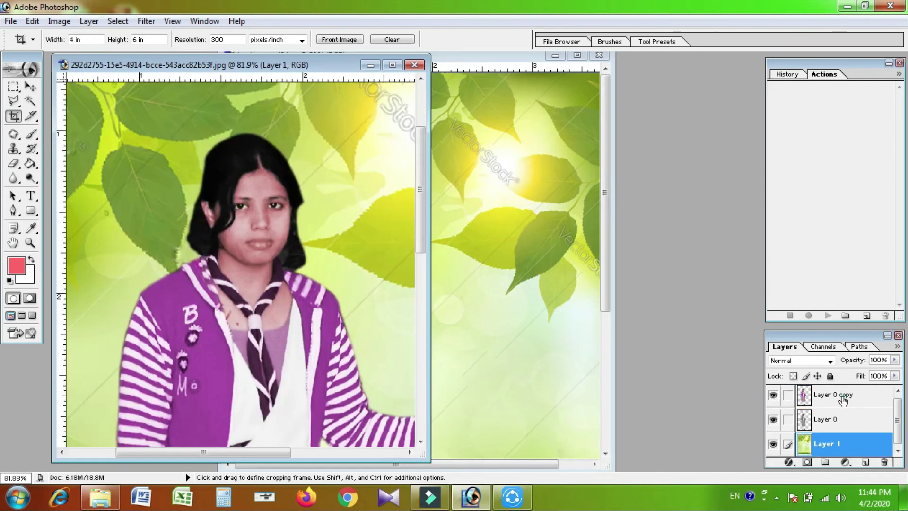
left_click(843, 400)
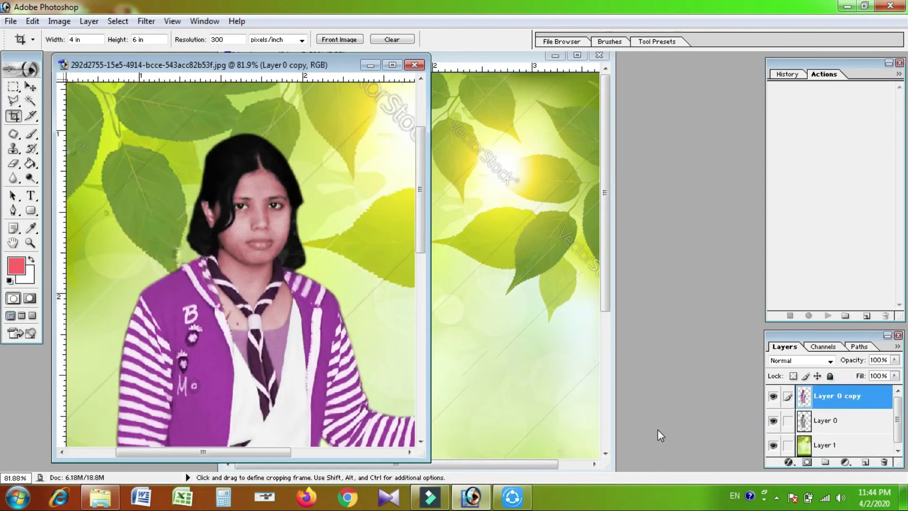
key("ctrl+e")
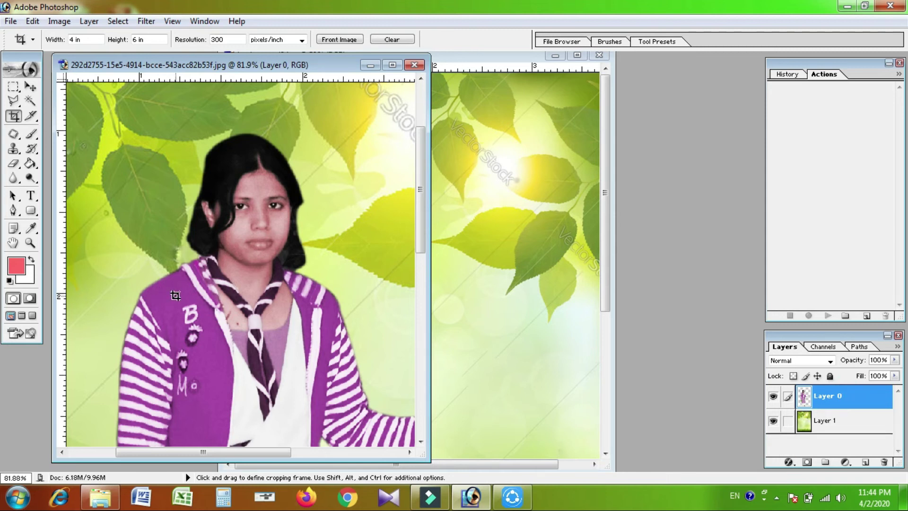
Step: Zoom out to 33.3% to view the whole composite on the leafy backdrop
scroll(228, 282, "down", 2)
scroll(228, 282, "down", 2)
scroll(228, 282, "down", 1)
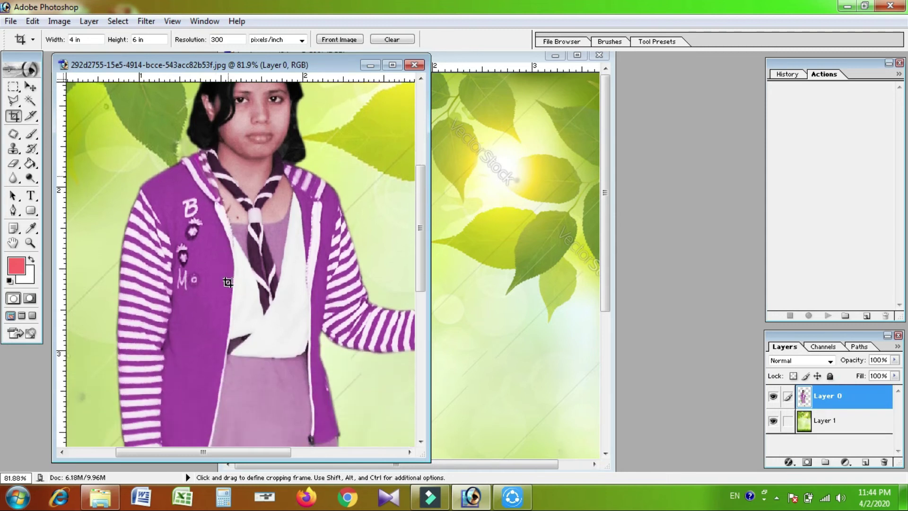
scroll(227, 282, "down", 1)
left_click(227, 283, "alt")
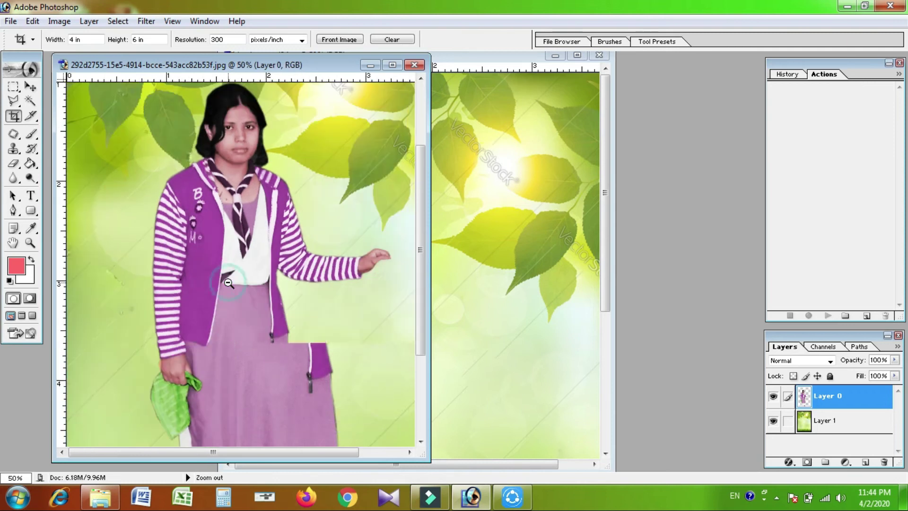
left_click(228, 282, "alt")
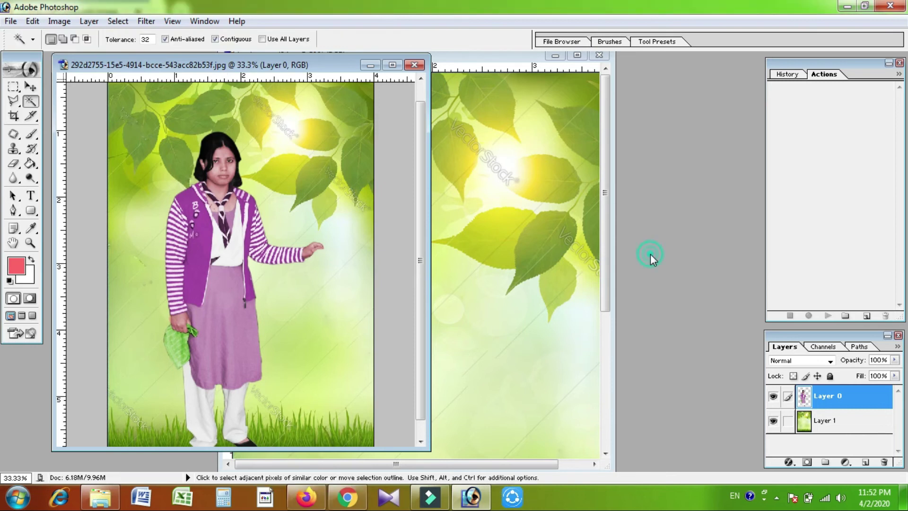
Step: Open the flower-topped pillar PNG and drag it into the composite beside the girl as Layer 2
double_click(650, 254)
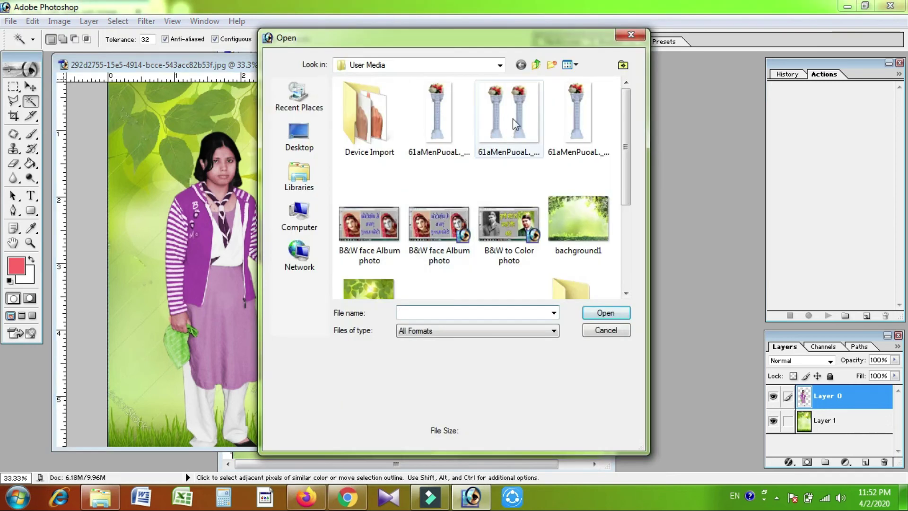
left_click(567, 112)
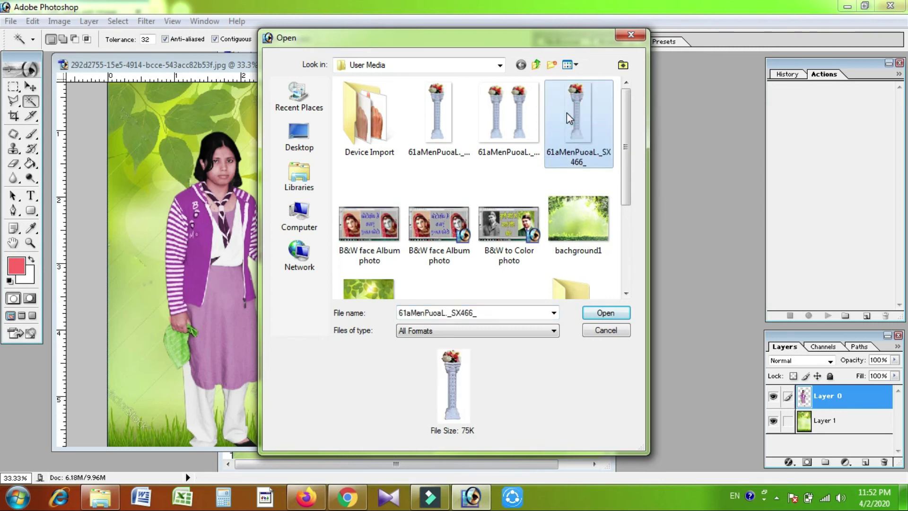
left_click(592, 312)
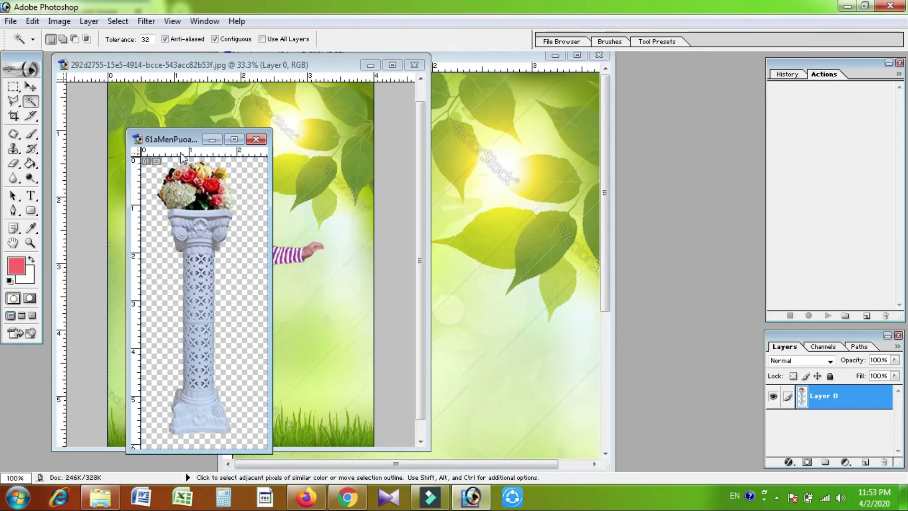
key("v")
left_click_drag(181, 140, 544, 131)
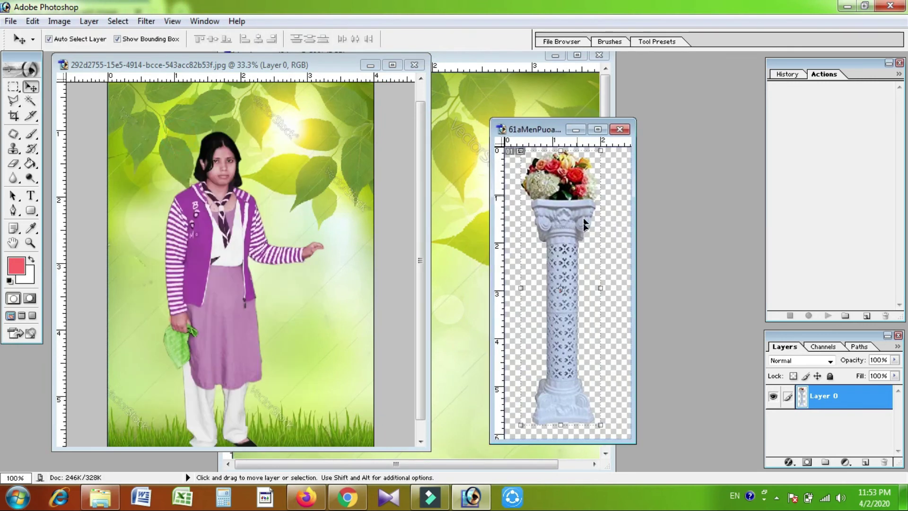
left_click_drag(576, 246, 333, 265)
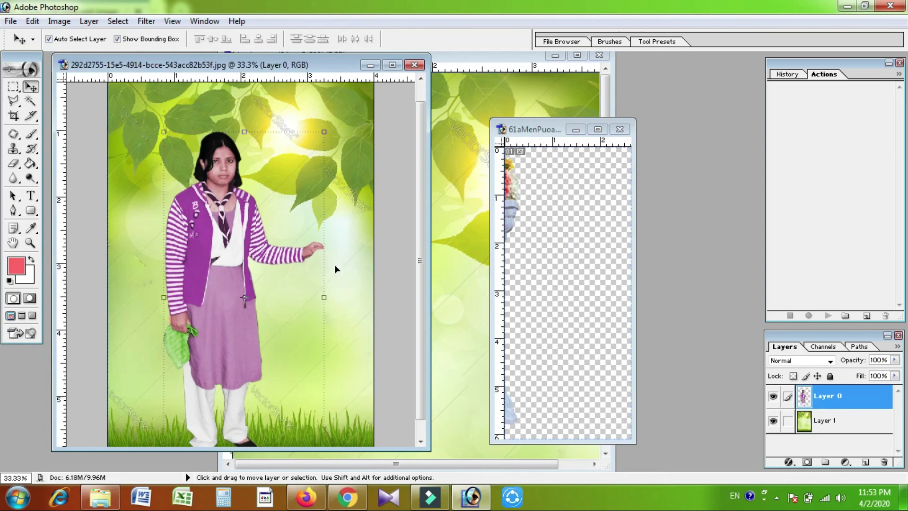
Step: Scale the pillar up to about 220%, place it beside her outstretched hand, and commit
left_click_drag(345, 326, 369, 408)
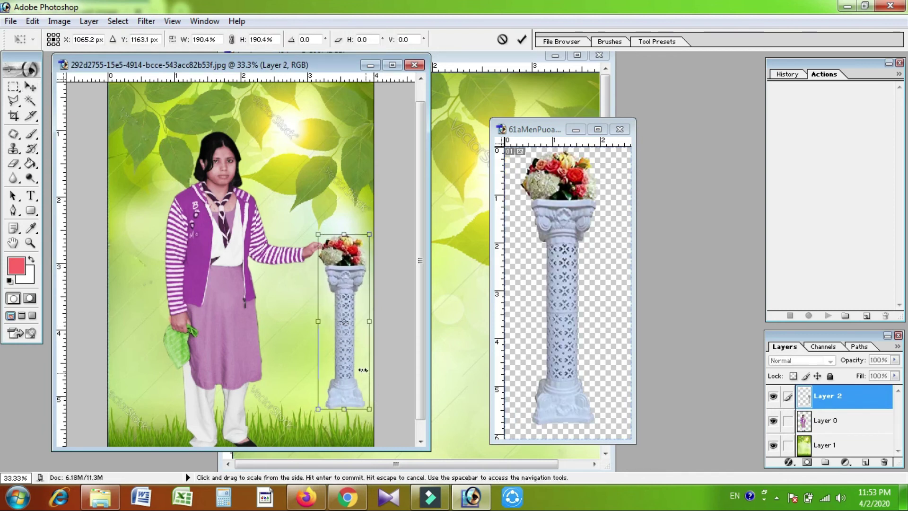
left_click_drag(346, 350, 324, 394)
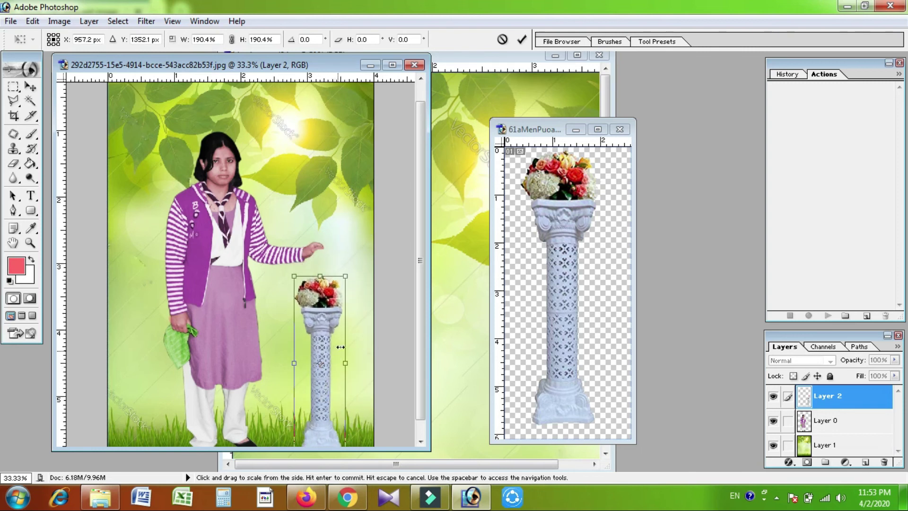
left_click_drag(332, 65, 386, 47)
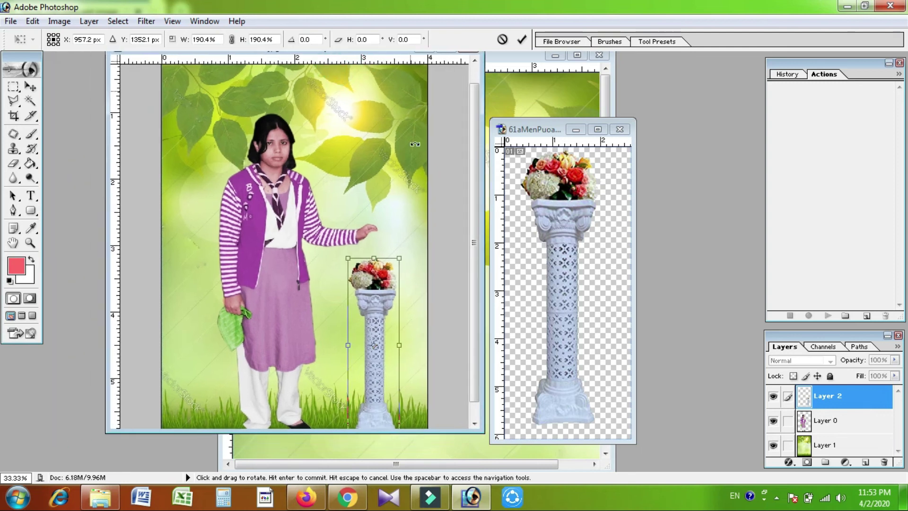
scroll(478, 284, "down", 1)
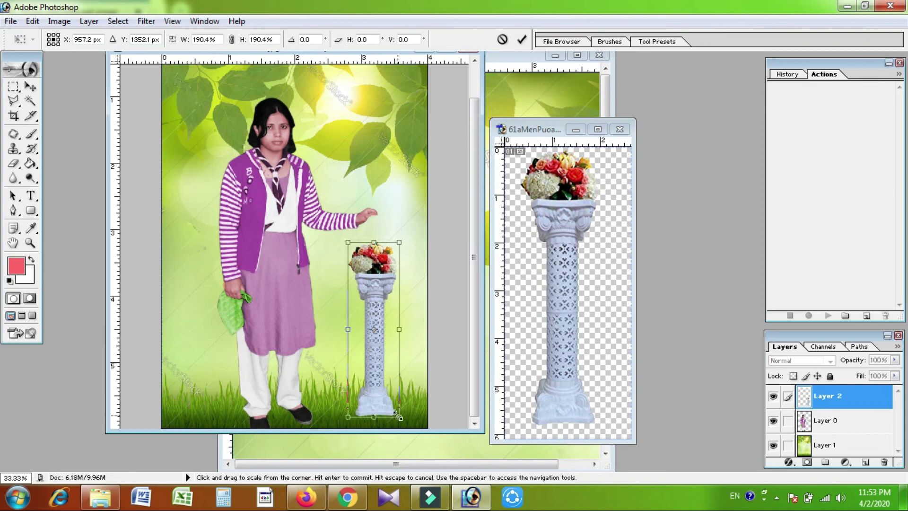
left_click_drag(399, 416, 409, 431)
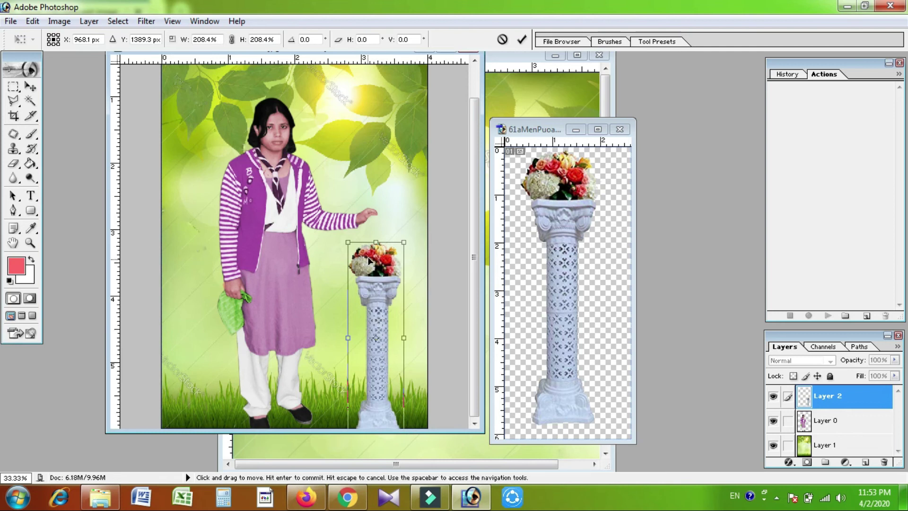
left_click_drag(348, 242, 344, 235)
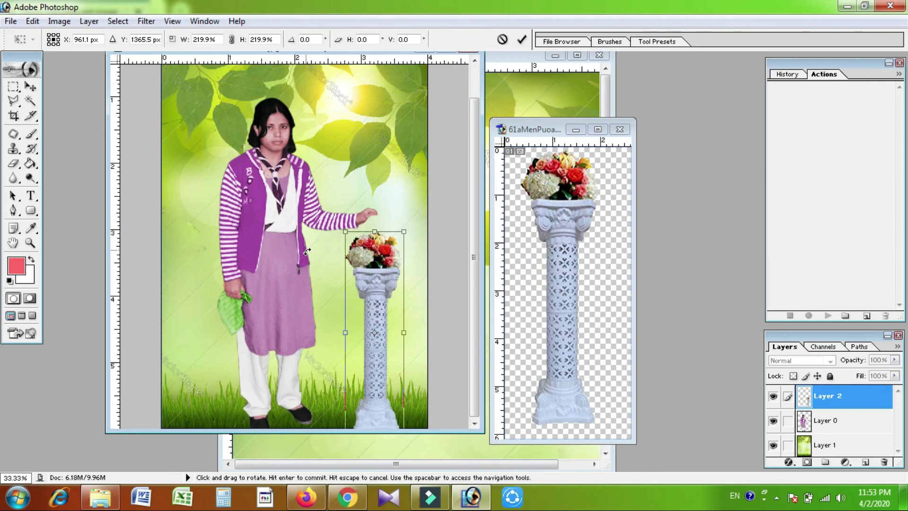
key("Return")
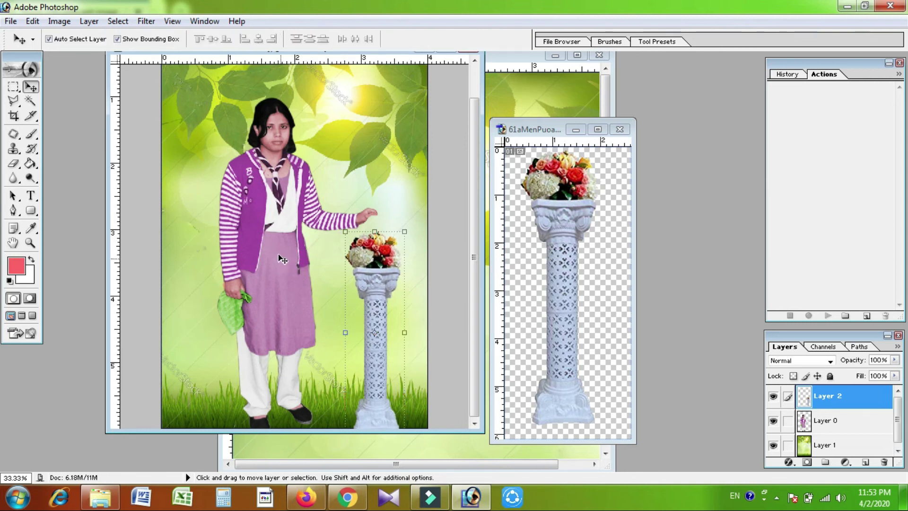
Step: Lower the girl so her hand rests on the flowers, then zoom out to 25%
left_click_drag(282, 258, 279, 285)
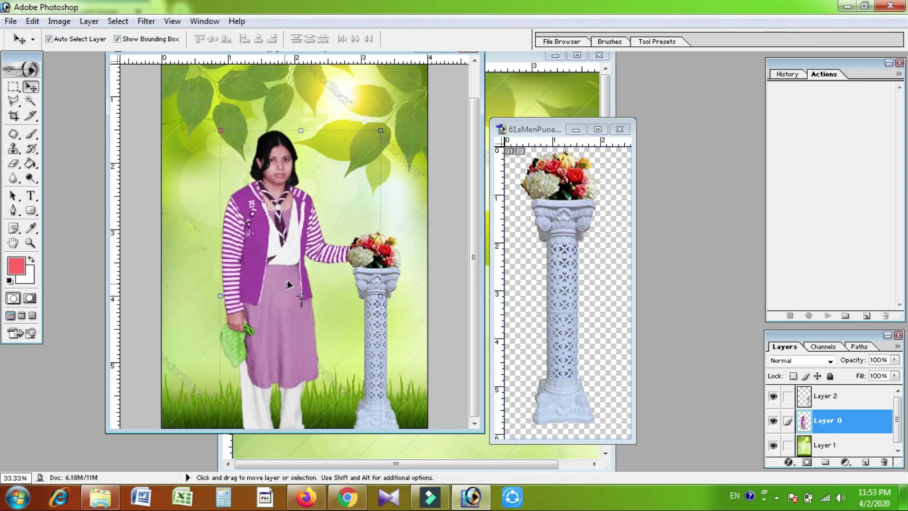
left_click(383, 273)
key("Return")
left_click_drag(481, 429, 581, 468)
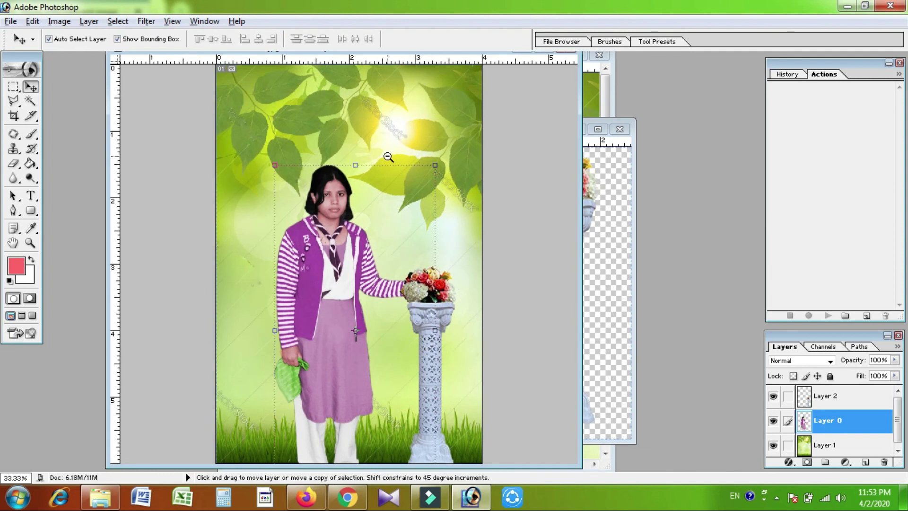
key("ctrl+minus")
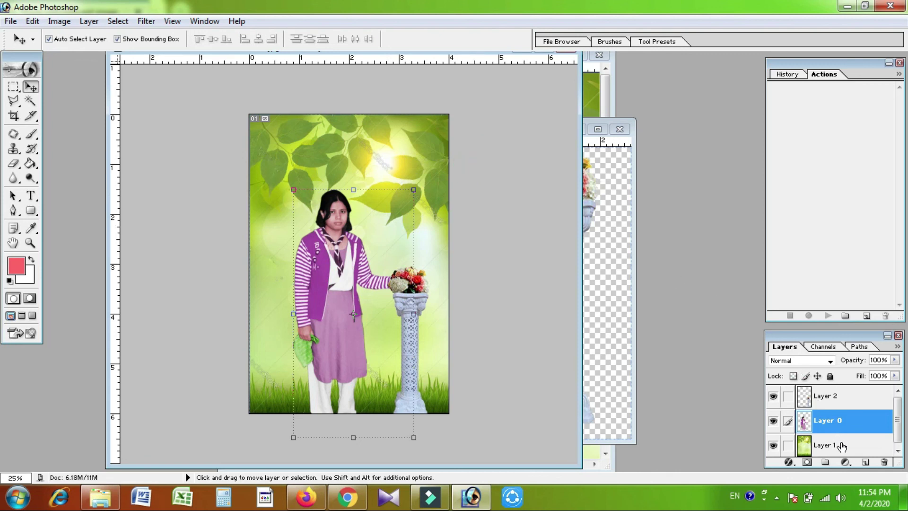
Step: Scale the girl's Layer 0 up to about 114% and apply it
left_click(830, 404)
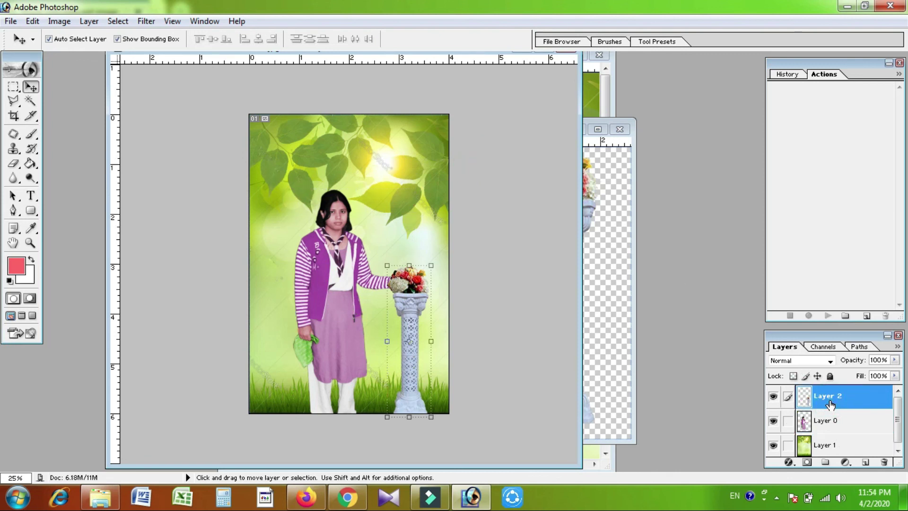
left_click(827, 420)
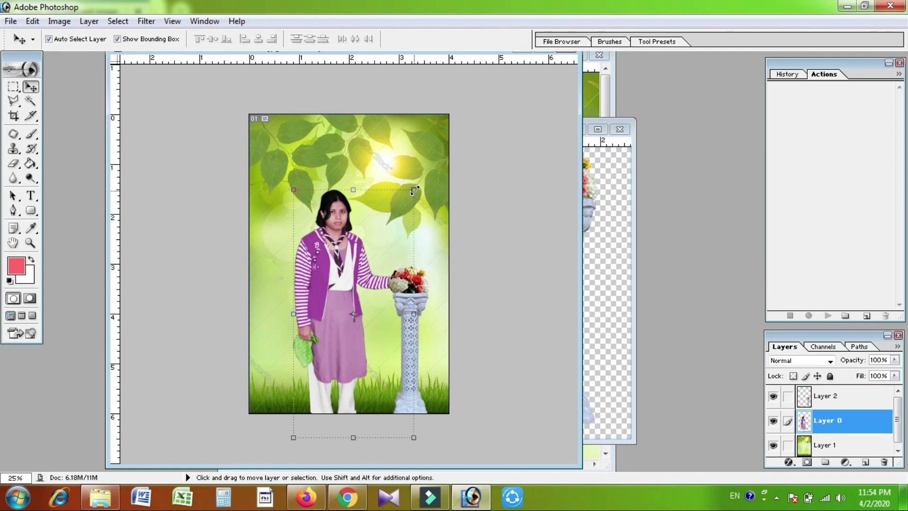
key("ctrl+t")
left_click_drag(413, 189, 440, 163)
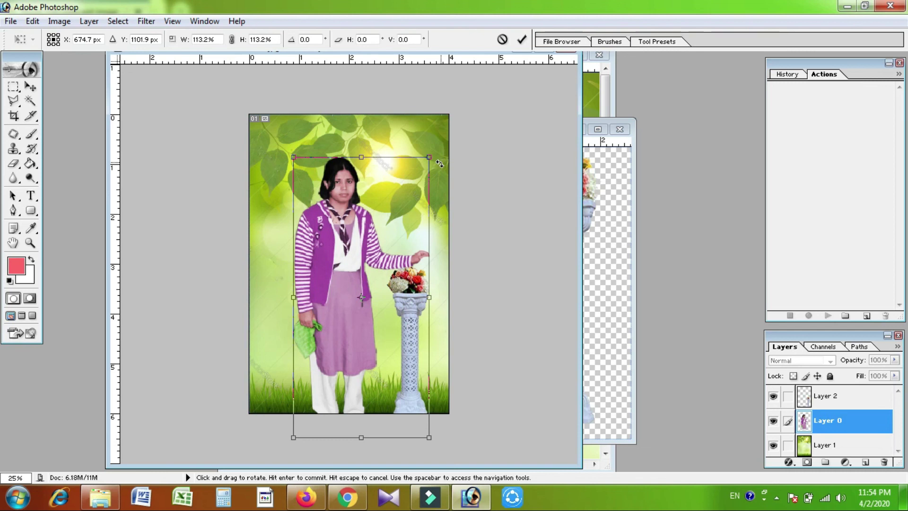
key("Return")
Step: Scale the pillar to about 117% and nudge it right beneath her hand
left_click(415, 313)
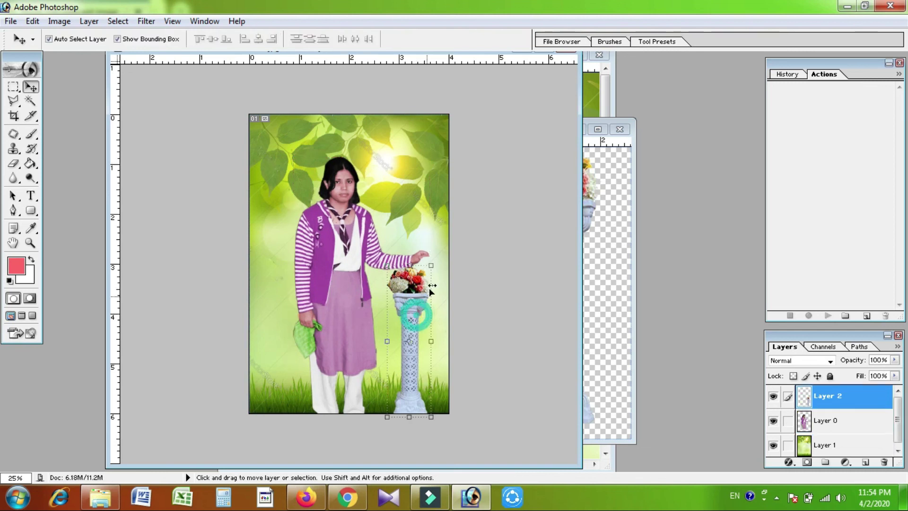
left_click_drag(431, 265, 436, 251)
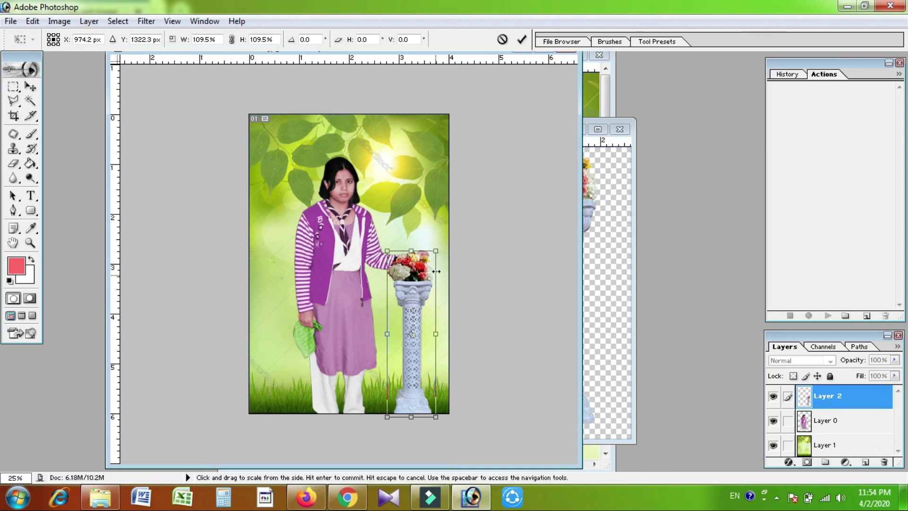
left_click_drag(435, 251, 445, 242)
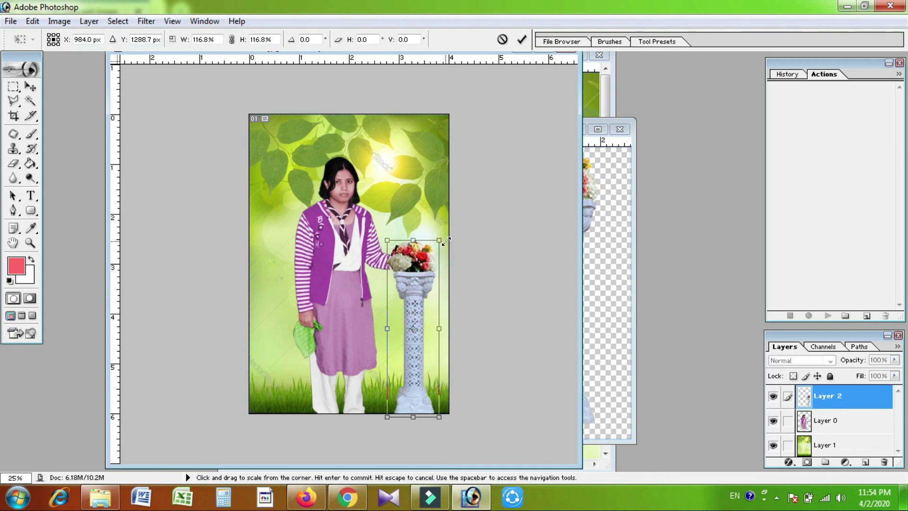
key("Right")
key("Right")
key("Right")
key("Right")
key("Right")
key("Right")
key("Right")
key("Right")
key("Right")
key("Right")
key("Right")
key("Right")
key("Right")
key("Right")
key("Right")
key("Right")
key("Right")
key("Right")
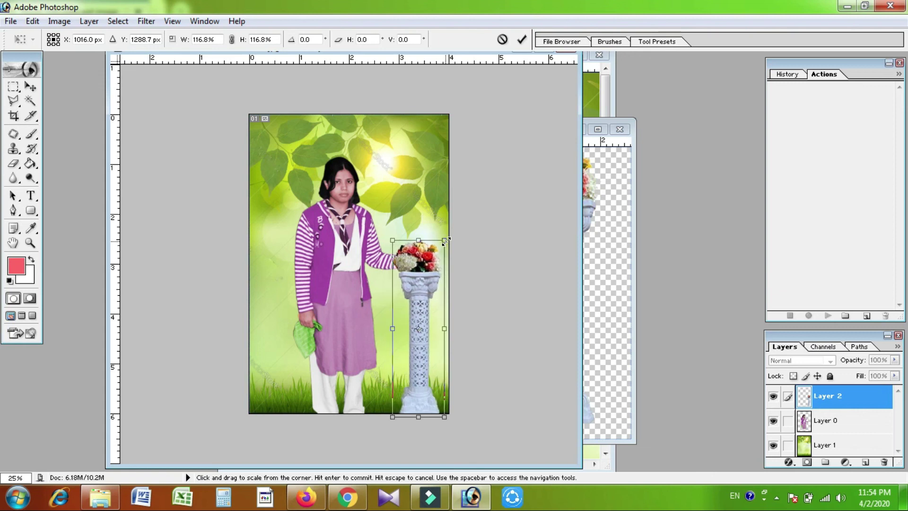
key("Up")
key("Up")
key("Up")
key("Up")
key("Up")
key("Up")
key("Up")
key("Up")
key("Up")
key("Down")
key("Down")
key("Down")
key("Down")
key("Down")
key("Down")
key("Down")
key("Down")
key("Down")
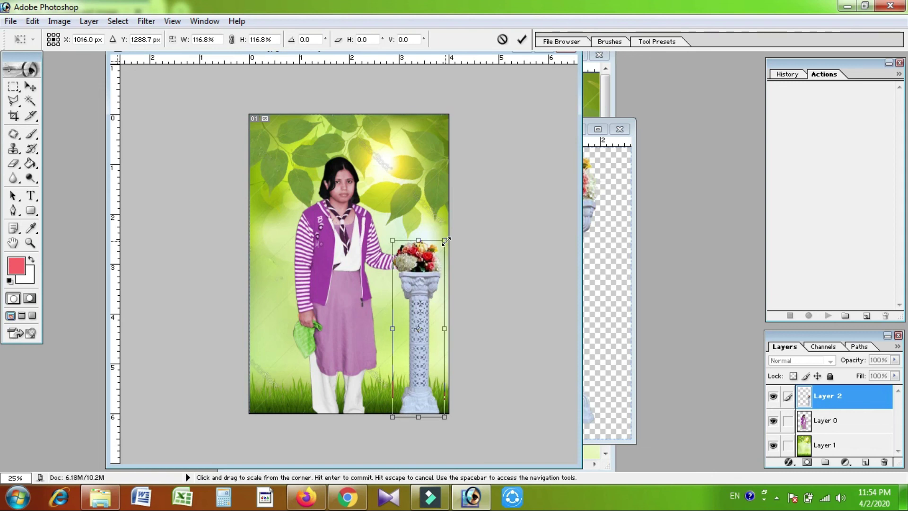